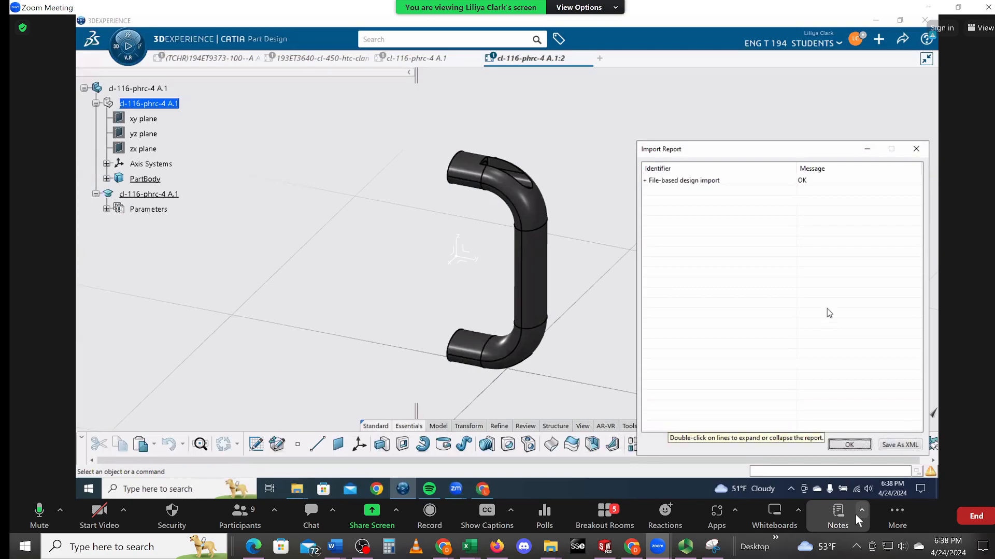
- Close the import report and inspect the mounting ends of the imported cl-116-phrc-4 handle
{"action": "left_click", "coordinate": [848, 444]}
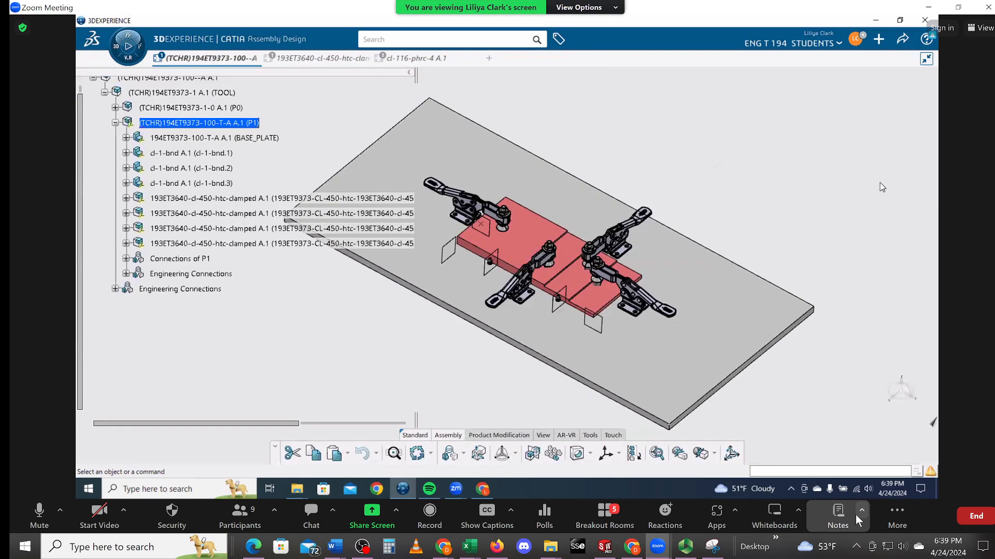
{"action": "left_click", "coordinate": [416, 55]}
{"action": "left_click", "coordinate": [383, 249]}
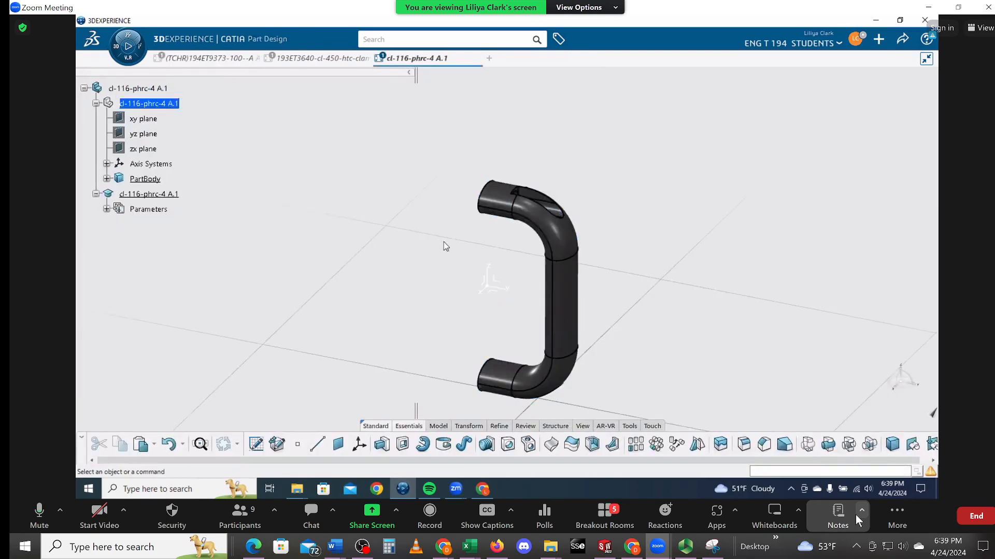
{"action": "middle_click_drag", "start_coordinate": [685, 235], "coordinate": [379, 282]}
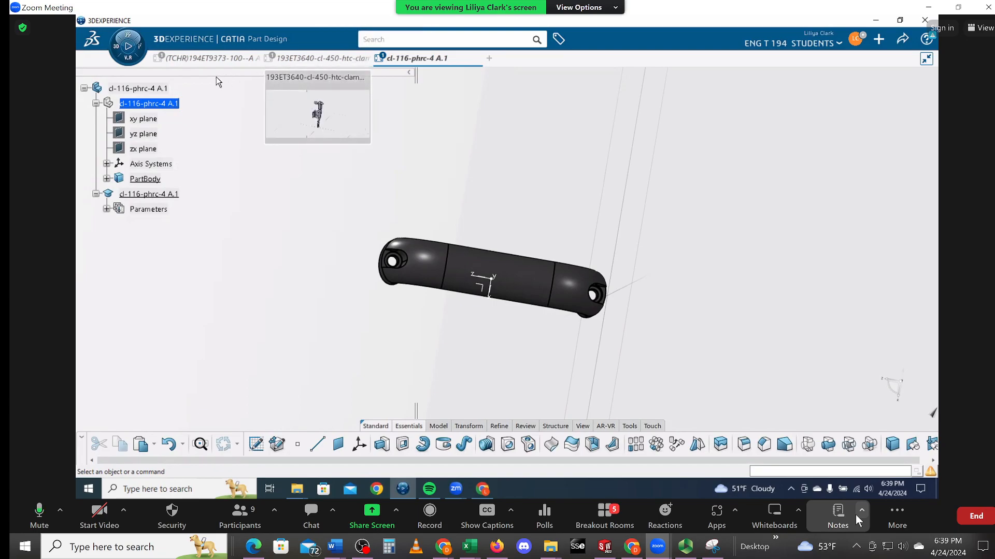
- Insert the existing cl-116-phrc-4 handle into the P1 subassembly of the tool assembly
{"action": "left_click", "coordinate": [201, 59]}
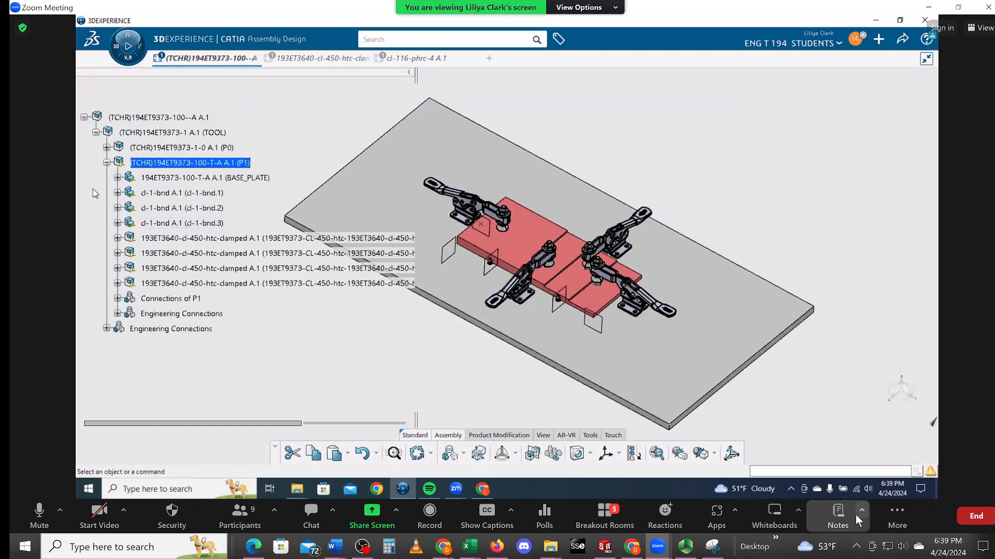
{"action": "right_click", "coordinate": [165, 167]}
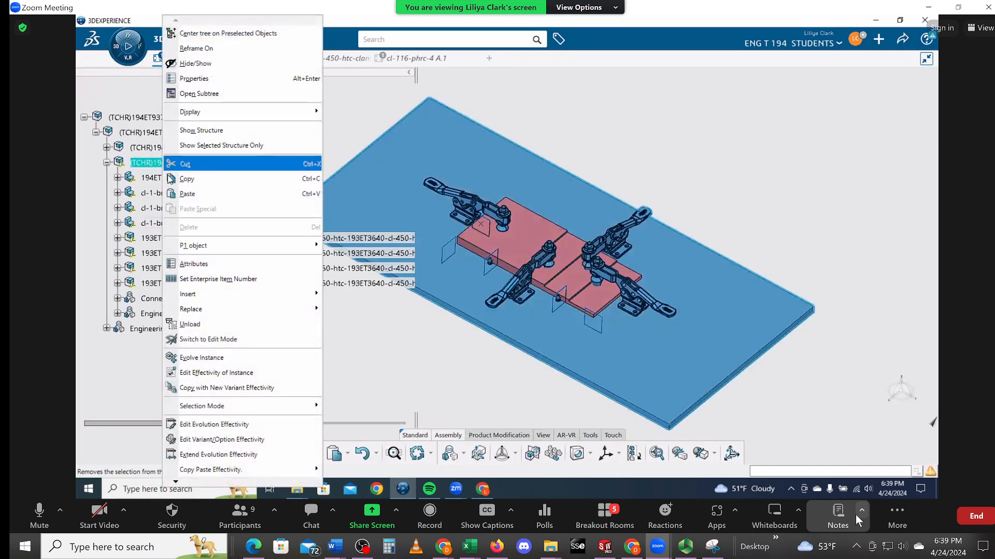
{"action": "mouse_move", "coordinate": [195, 300]}
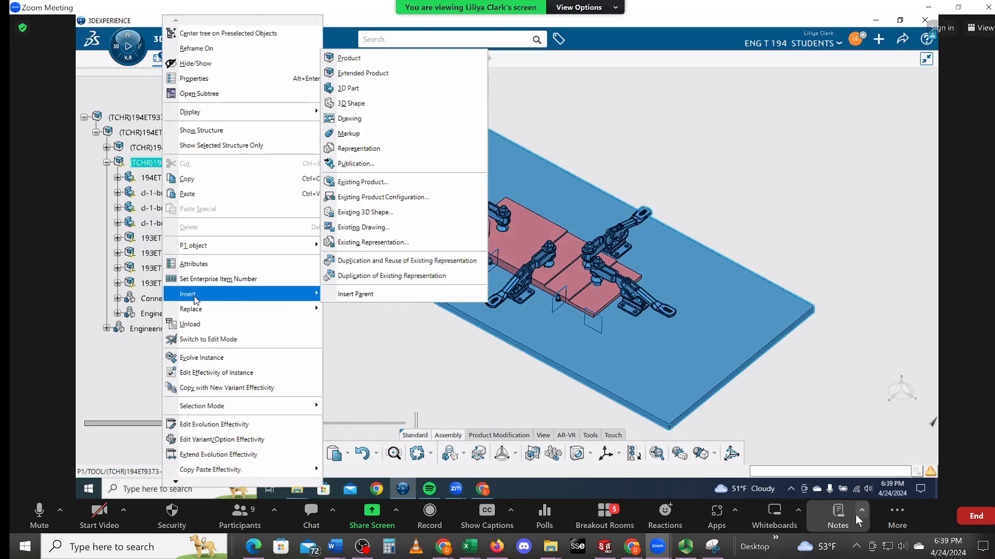
{"action": "left_click", "coordinate": [390, 190]}
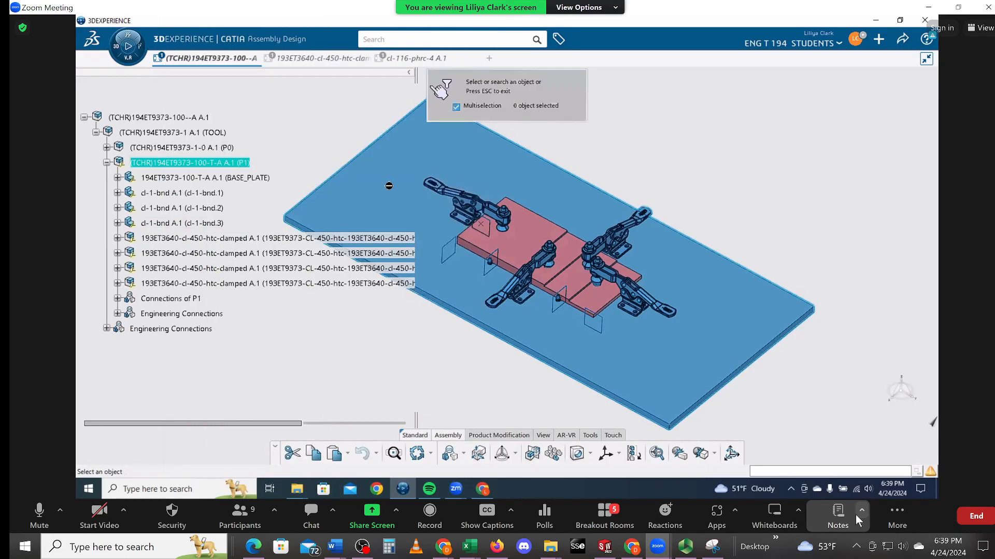
{"action": "left_click", "coordinate": [407, 58]}
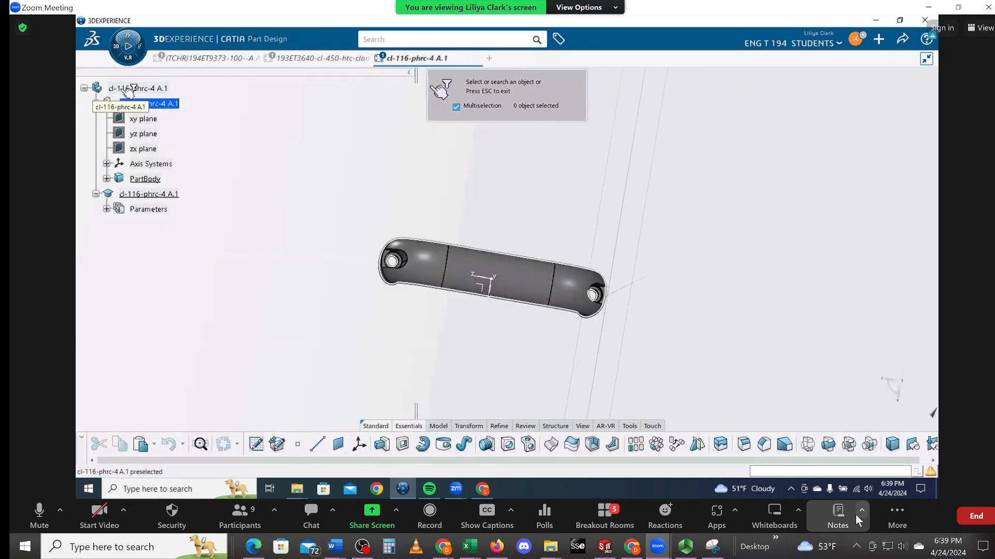
{"action": "left_click", "coordinate": [128, 90]}
{"action": "left_click", "coordinate": [435, 107]}
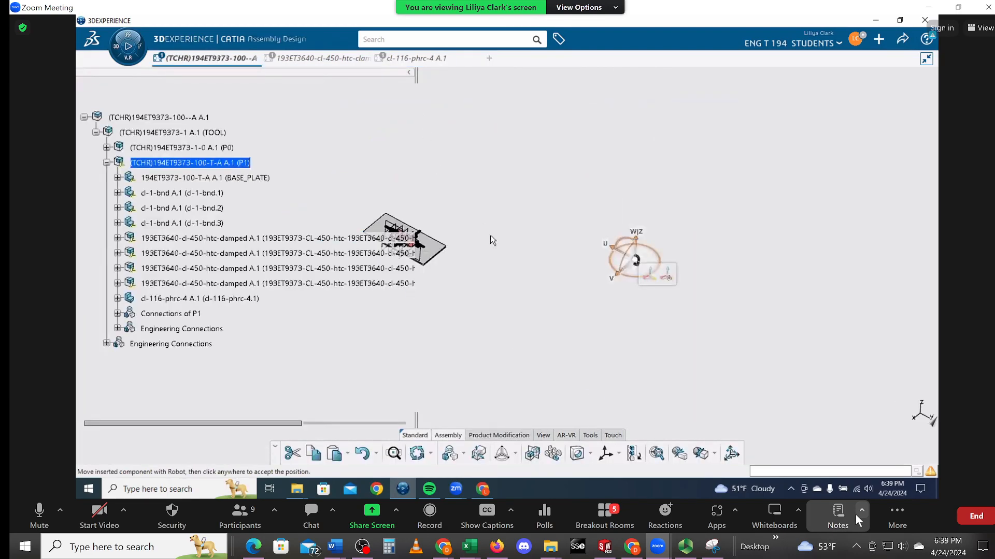
- Move the inserted handle close to the base plate's edge and accept its position
{"action": "left_click_drag", "start_coordinate": [612, 257], "coordinate": [473, 181]}
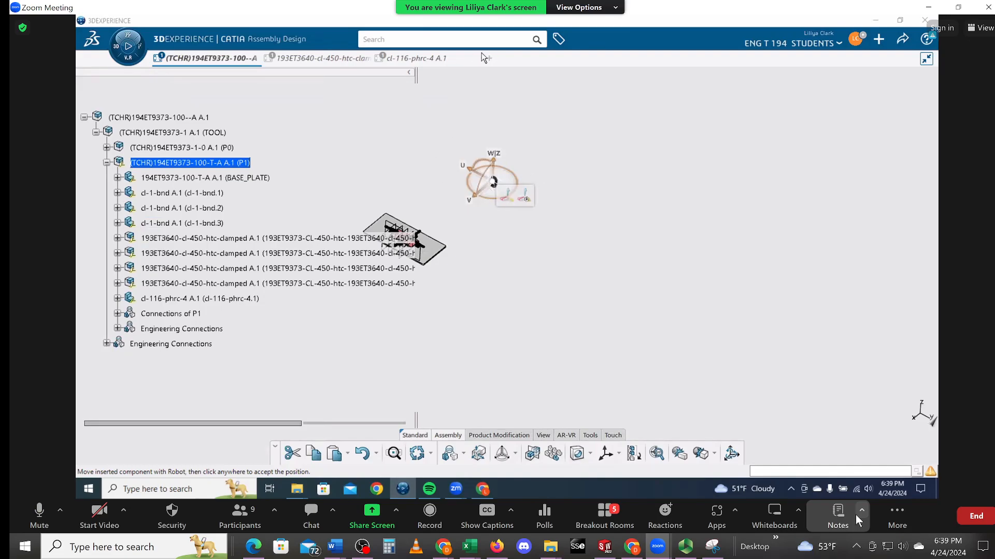
{"action": "left_click_drag", "start_coordinate": [481, 190], "coordinate": [442, 239]}
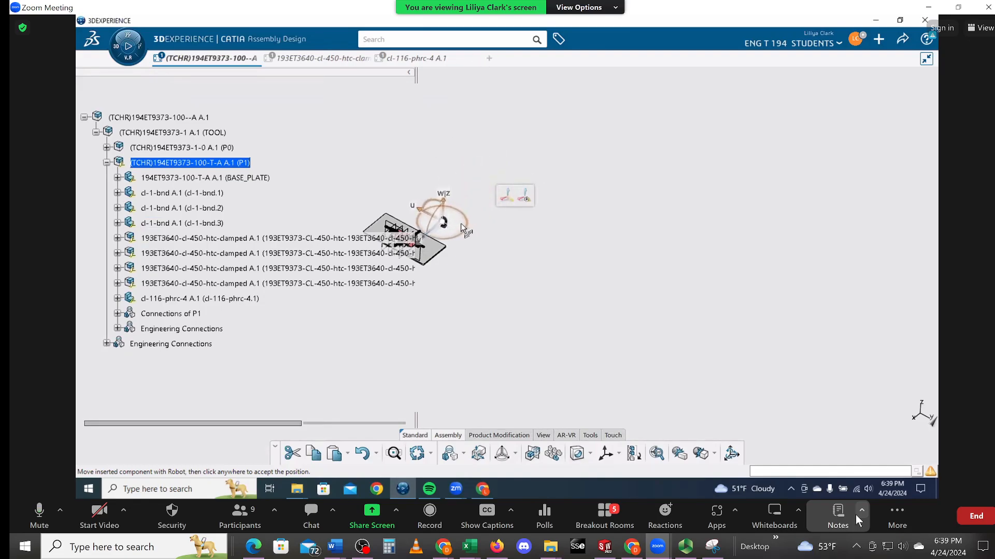
{"action": "left_click_drag", "start_coordinate": [422, 207], "coordinate": [440, 216]}
{"action": "left_click", "coordinate": [496, 173]}
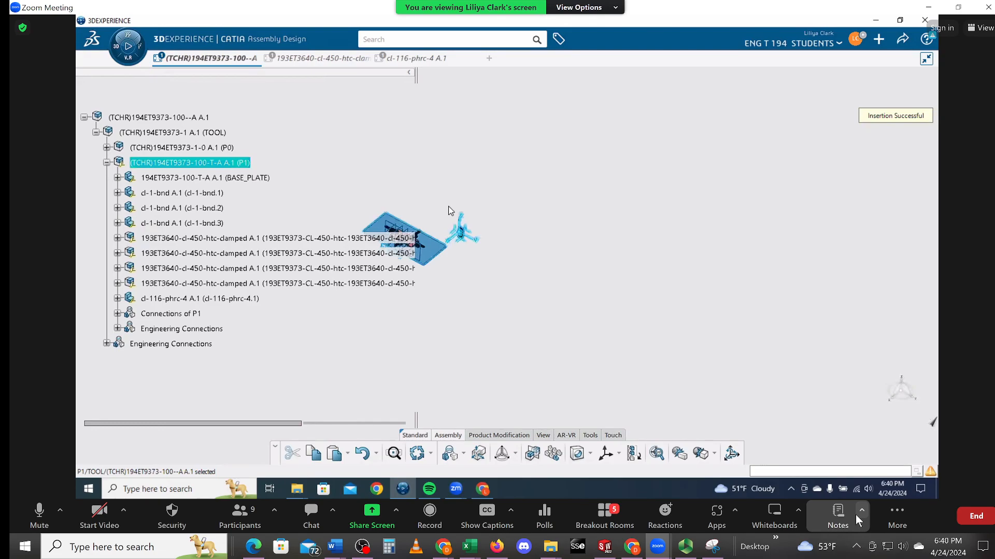
{"action": "left_click", "coordinate": [496, 275]}
- Add a contact connection between the end face of one handle leg and the base plate's top face
{"action": "middle_click_drag", "start_coordinate": [498, 275], "coordinate": [469, 158]}
{"action": "middle_click_drag", "start_coordinate": [410, 147], "coordinate": [586, 306]}
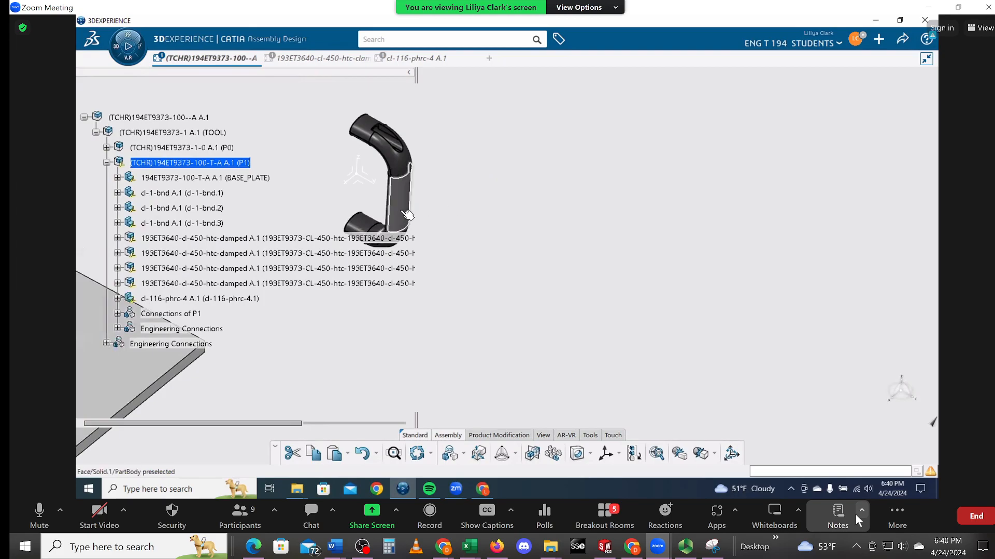
{"action": "middle_click", "coordinate": [400, 198]}
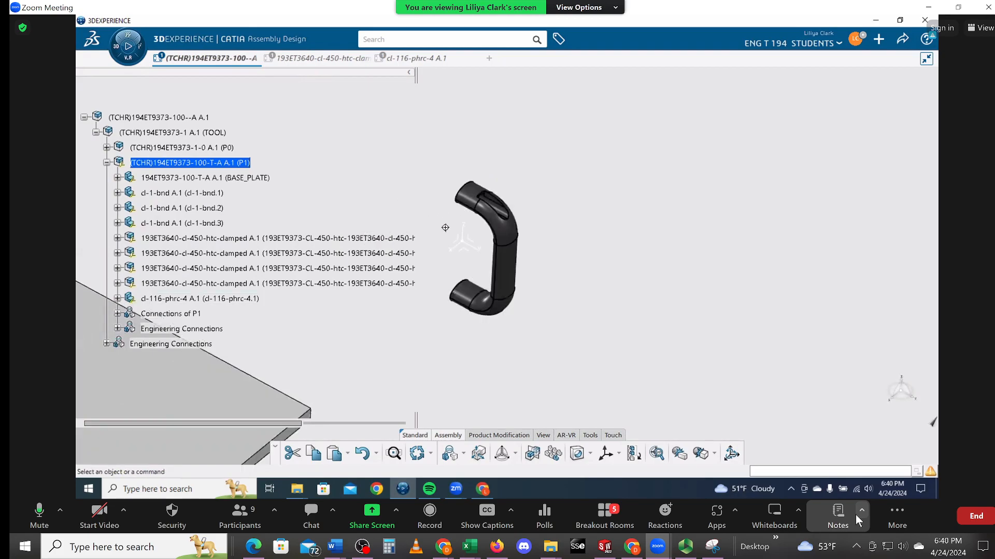
{"action": "middle_click_drag", "start_coordinate": [445, 228], "coordinate": [652, 344]}
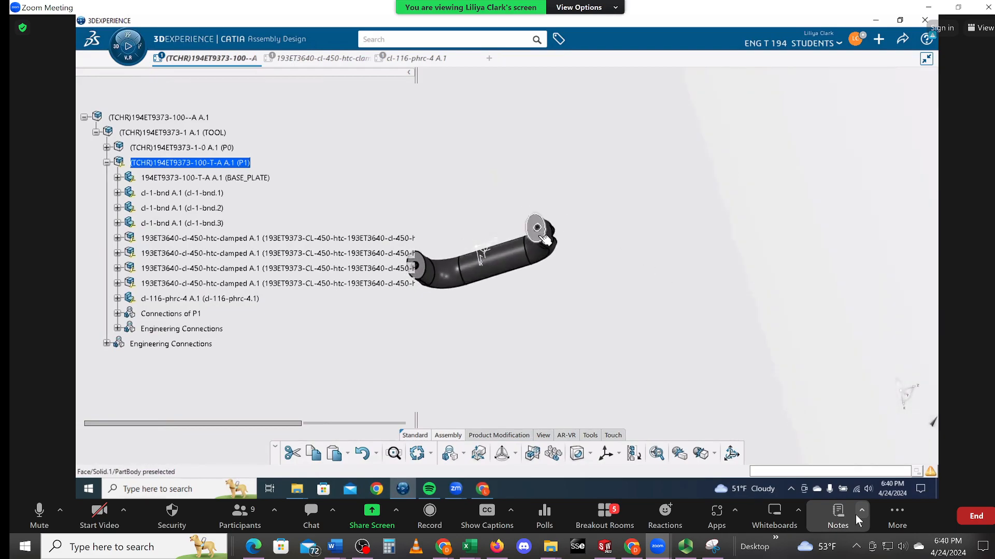
{"action": "left_click", "coordinate": [544, 238]}
{"action": "left_click", "coordinate": [579, 200]}
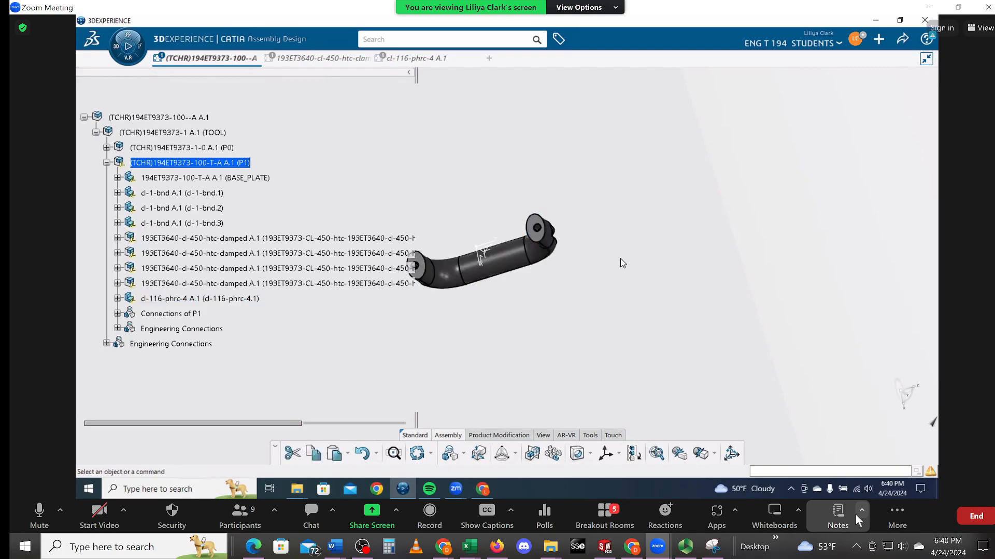
{"action": "left_click", "coordinate": [536, 228]}
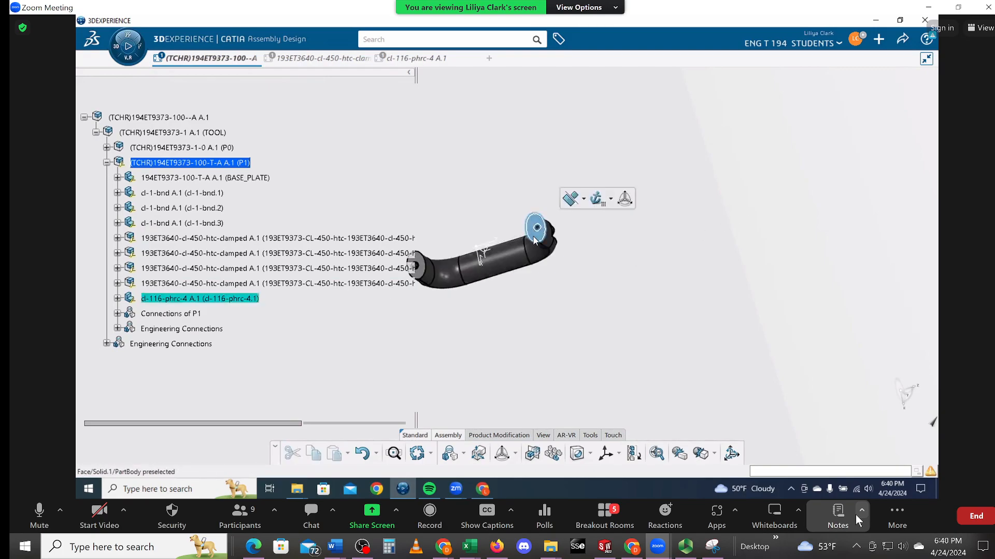
{"action": "left_click", "coordinate": [584, 199]}
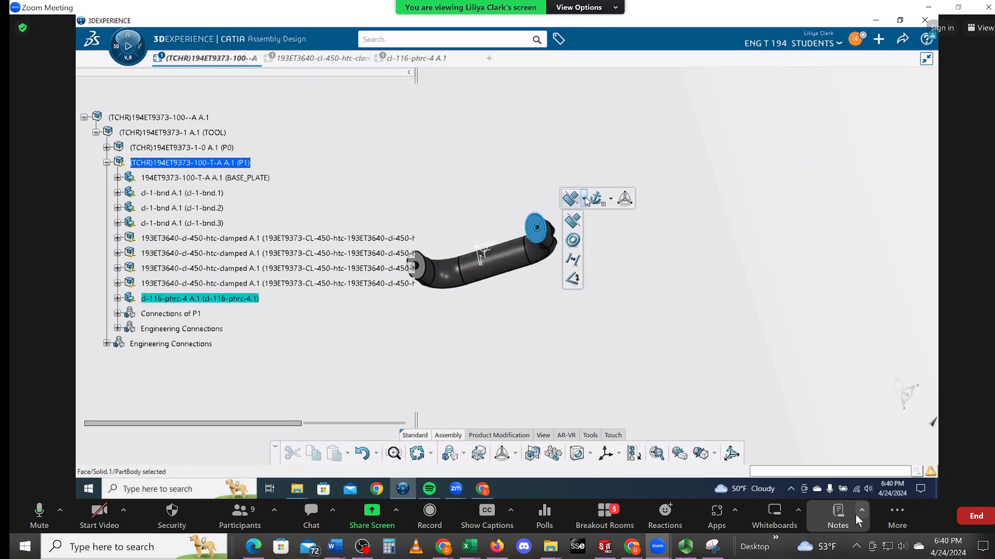
{"action": "left_click", "coordinate": [573, 223]}
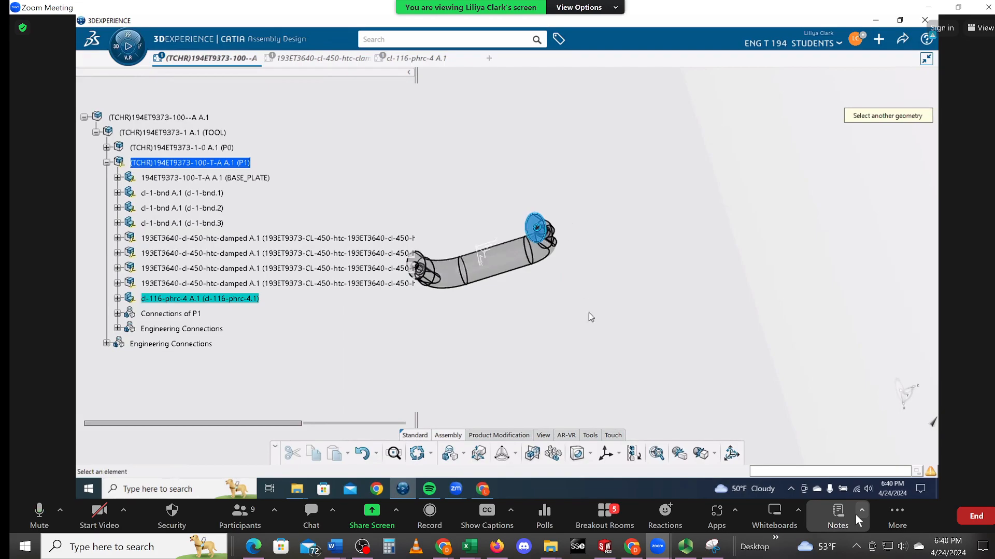
{"action": "left_click", "coordinate": [542, 435]}
{"action": "left_click", "coordinate": [545, 454]}
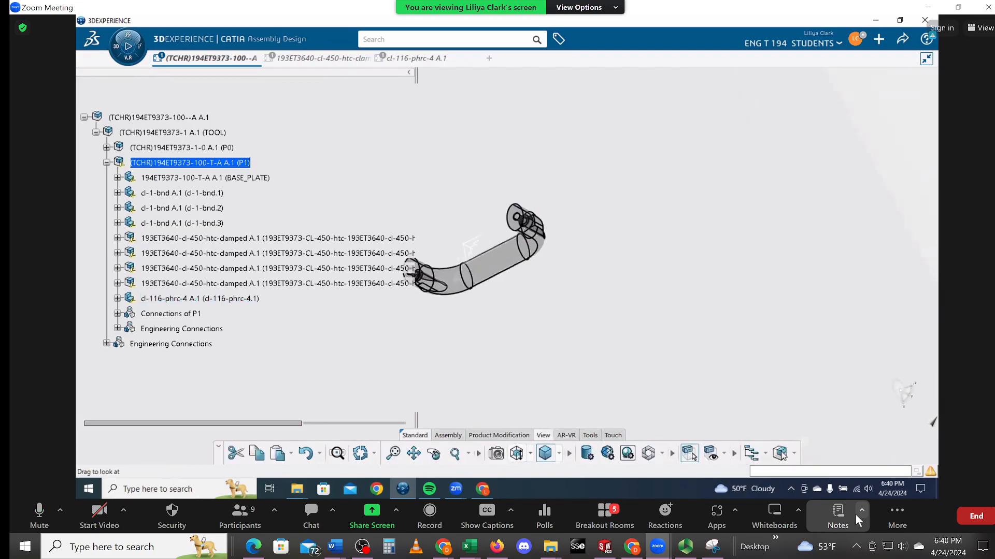
{"action": "middle_click_drag", "start_coordinate": [364, 361], "coordinate": [604, 328]}
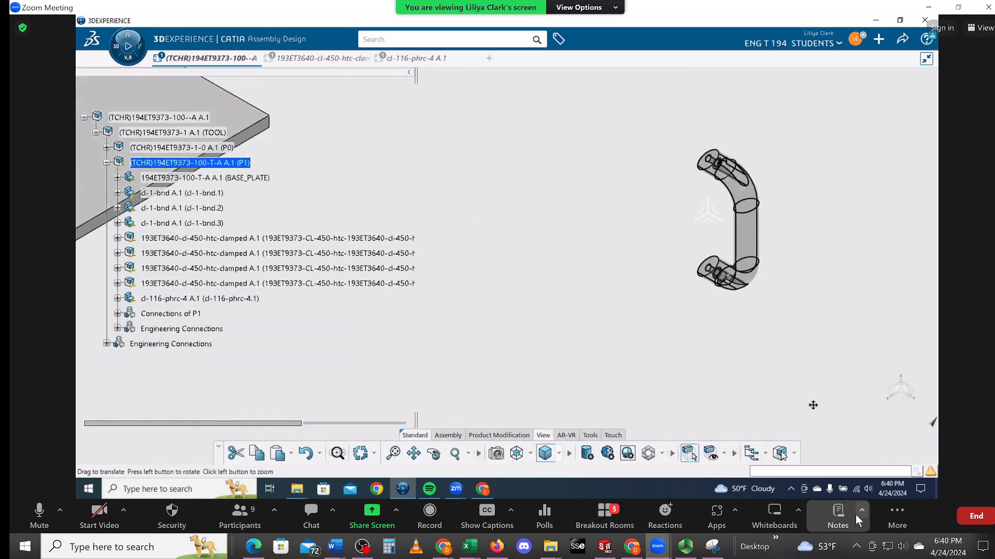
{"action": "middle_click_drag", "start_coordinate": [269, 76], "coordinate": [482, 156]}
{"action": "left_click", "coordinate": [348, 187]}
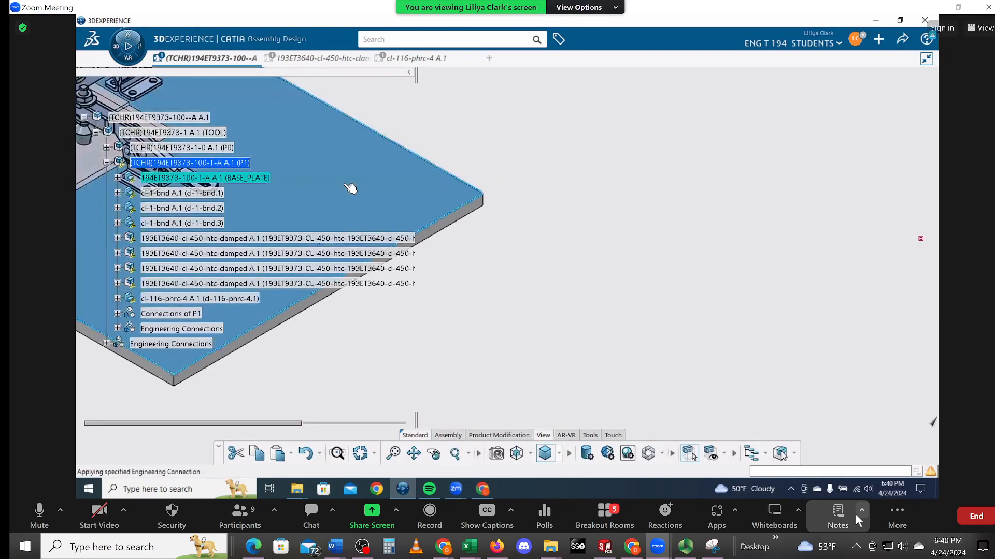
{"action": "middle_click_drag", "start_coordinate": [540, 257], "coordinate": [560, 365], "text": "ctrl"}
{"action": "middle_click_drag", "start_coordinate": [699, 199], "coordinate": [685, 231]}
{"action": "middle_click_drag", "start_coordinate": [790, 190], "coordinate": [782, 244]}
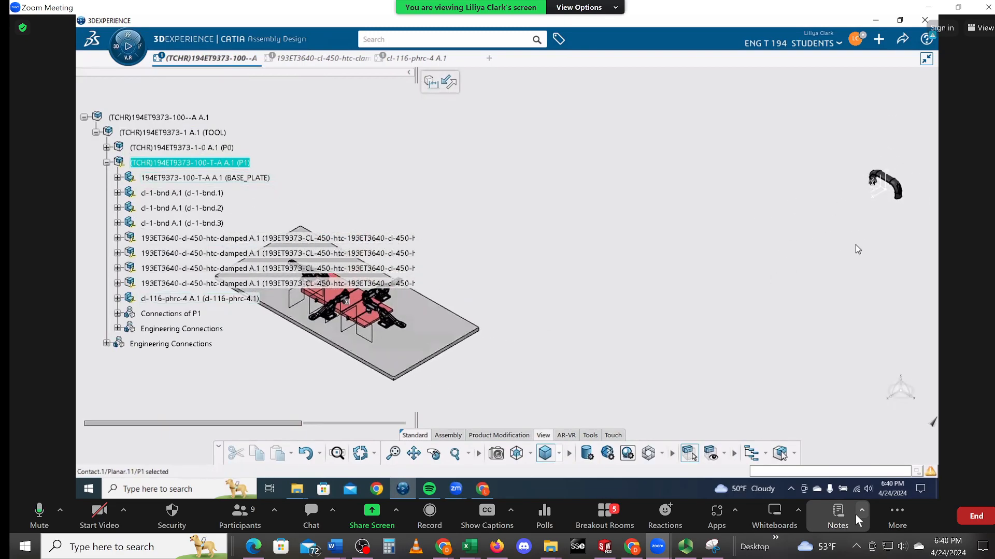
{"action": "middle_click_drag", "start_coordinate": [859, 239], "coordinate": [797, 248]}
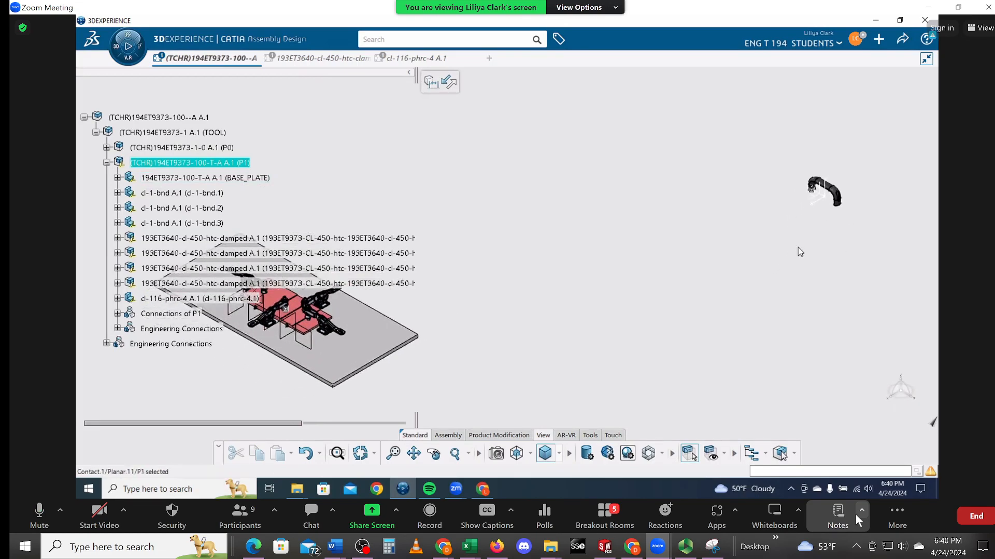
{"action": "left_click", "coordinate": [493, 434]}
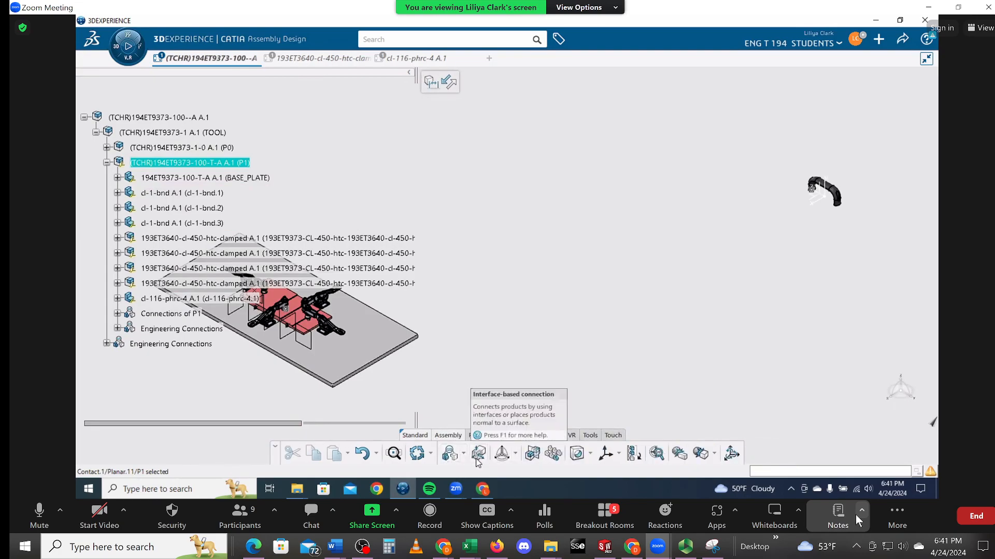
{"action": "left_click", "coordinate": [516, 454]}
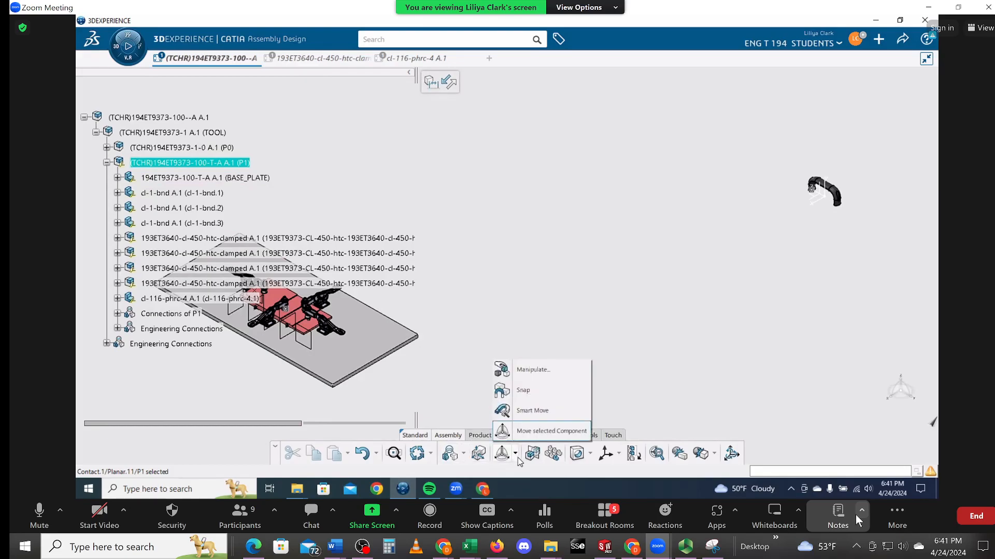
{"action": "left_click", "coordinate": [539, 370]}
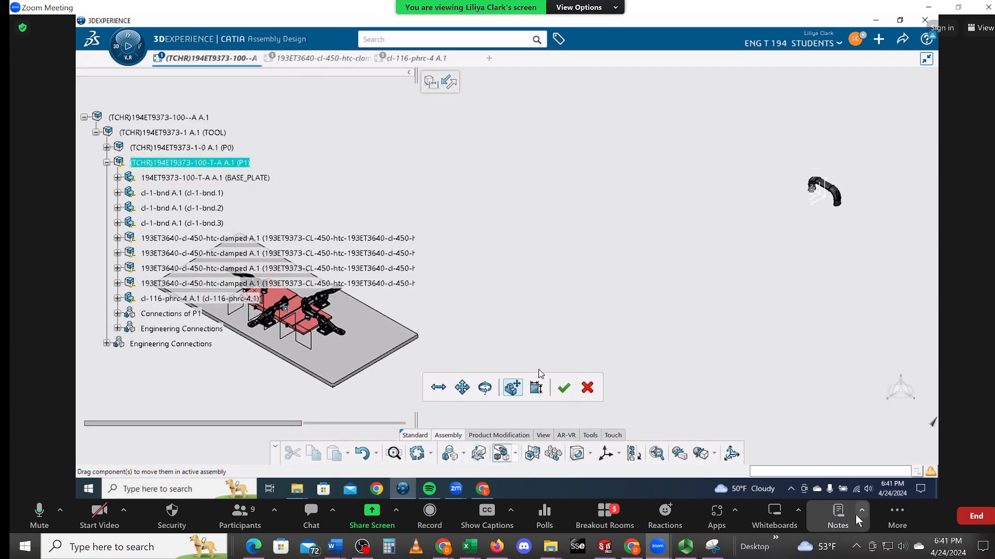
{"action": "left_click", "coordinate": [565, 391]}
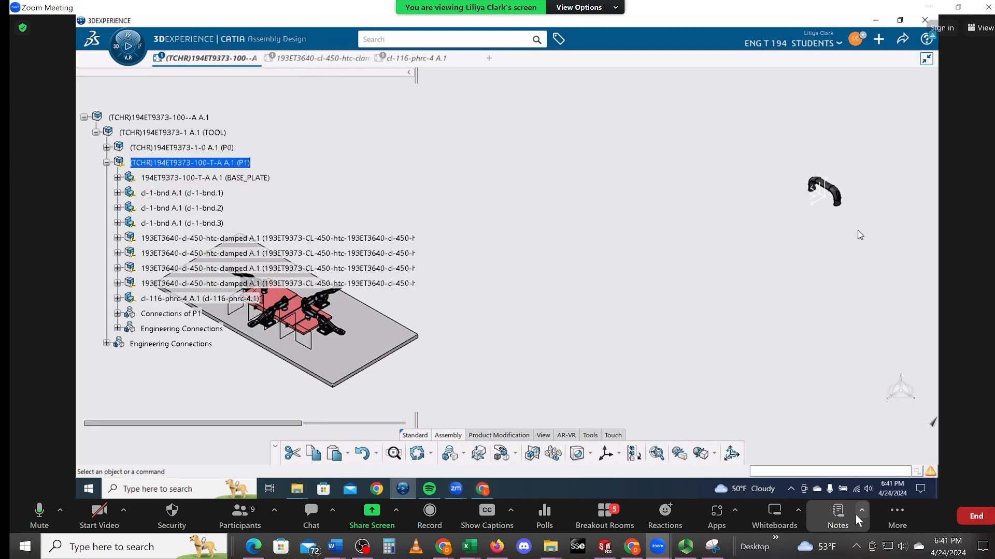
- Rotate the handle with Manipulate about the Y axis of its own axis system, roughly a quarter turn, parallel to the base plate's short edge
{"action": "middle_click_drag", "start_coordinate": [804, 240], "coordinate": [677, 288]}
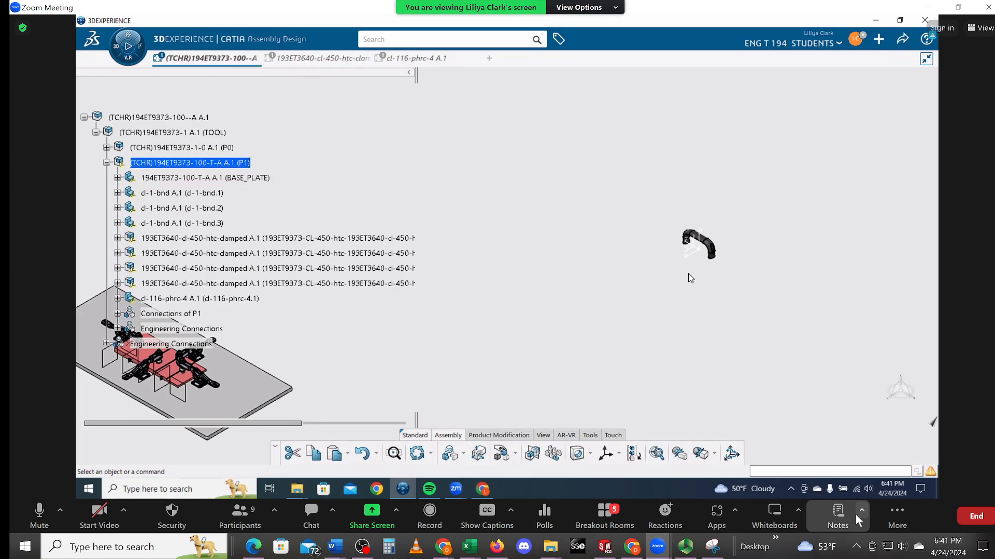
{"action": "middle_click_drag", "start_coordinate": [686, 274], "coordinate": [718, 217]}
{"action": "left_click", "coordinate": [686, 274]}
{"action": "middle_click_drag", "start_coordinate": [615, 258], "coordinate": [414, 302]}
{"action": "middle_click_drag", "start_coordinate": [654, 328], "coordinate": [580, 410]}
{"action": "middle_click_drag", "start_coordinate": [582, 373], "coordinate": [684, 350]}
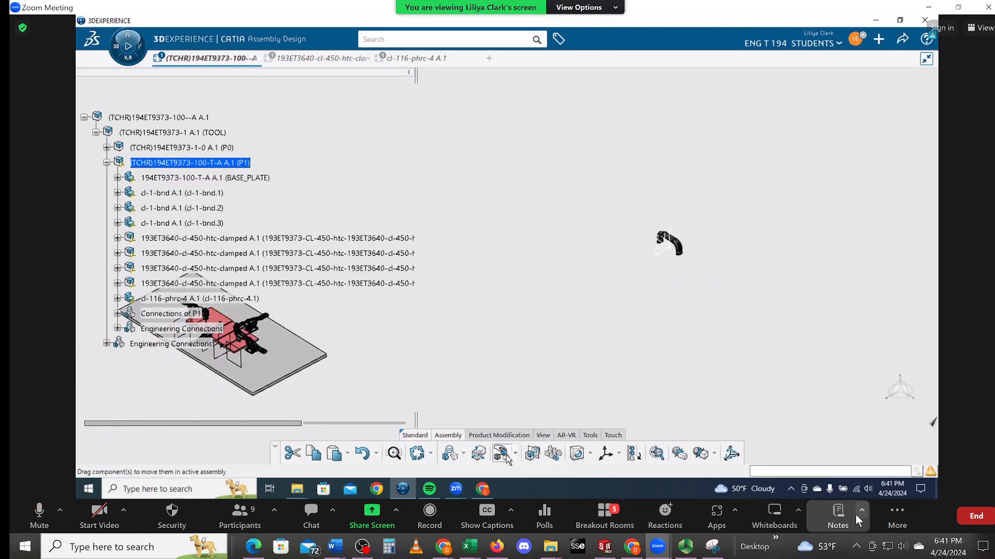
{"action": "left_click", "coordinate": [506, 458]}
{"action": "left_click", "coordinate": [485, 389]}
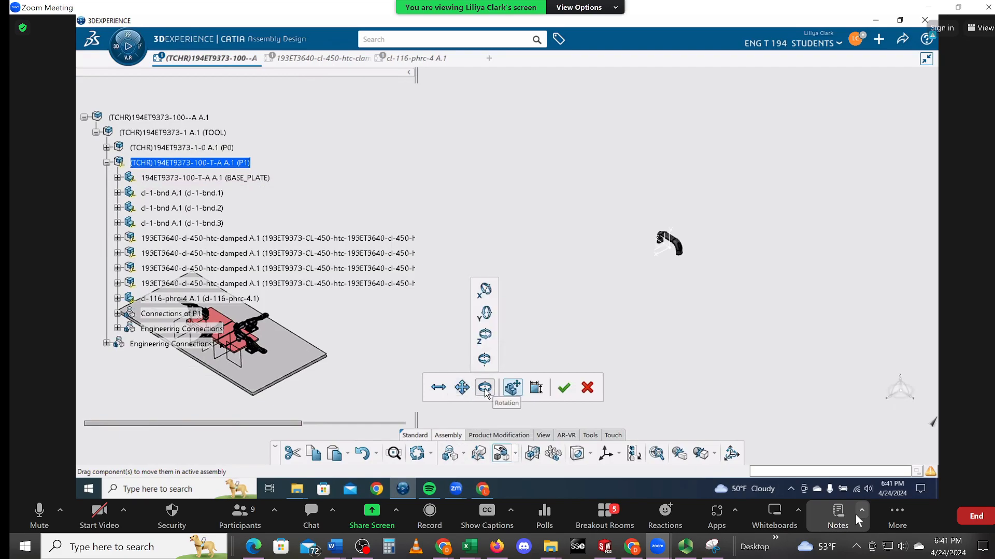
{"action": "left_click", "coordinate": [485, 389]}
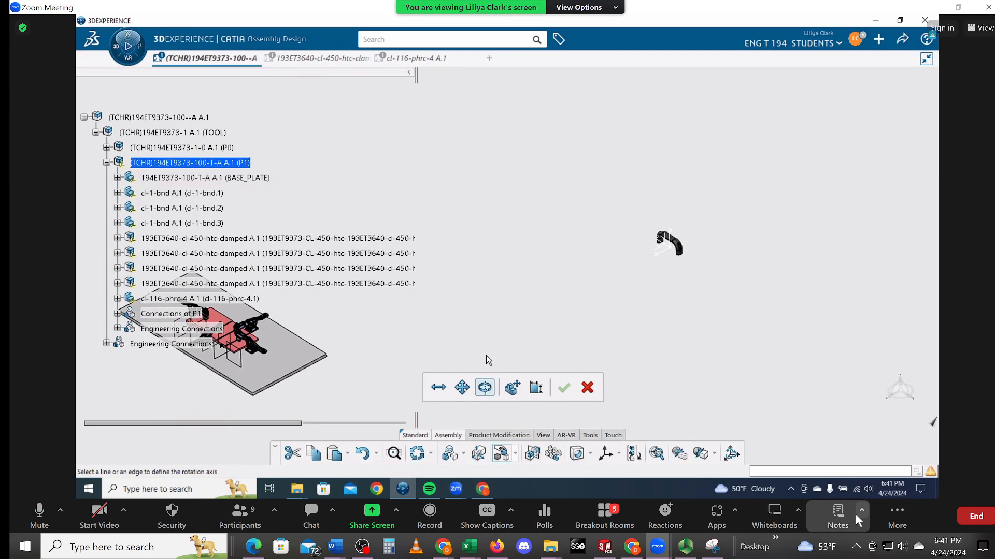
{"action": "middle_click_drag", "start_coordinate": [662, 286], "coordinate": [691, 205]}
{"action": "middle_click_drag", "start_coordinate": [772, 234], "coordinate": [444, 333]}
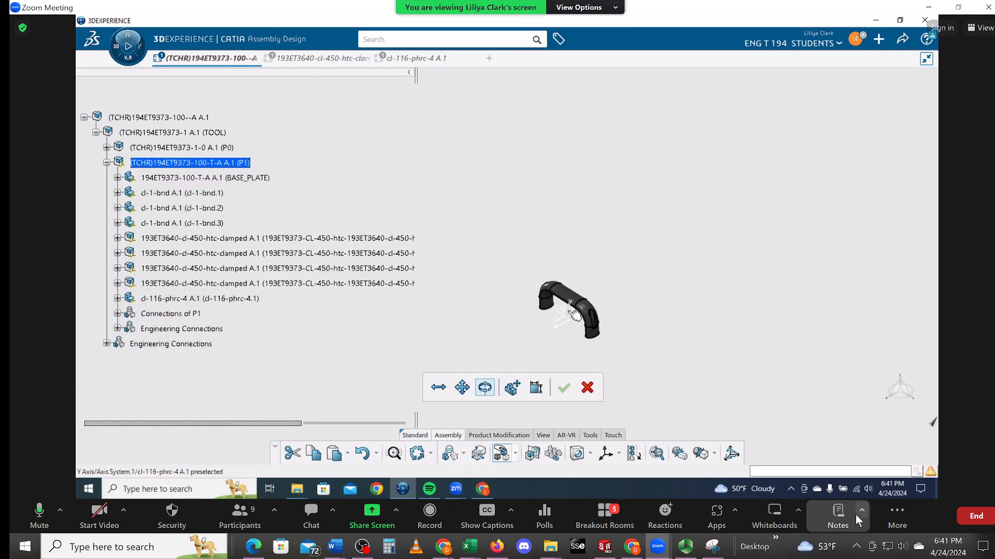
{"action": "left_click", "coordinate": [574, 315]}
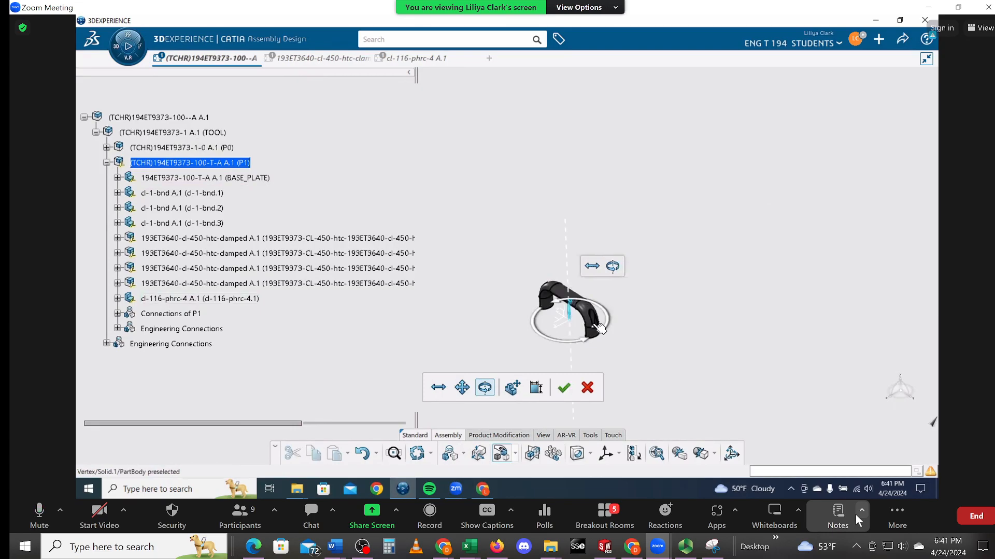
{"action": "left_click_drag", "start_coordinate": [600, 328], "coordinate": [530, 332]}
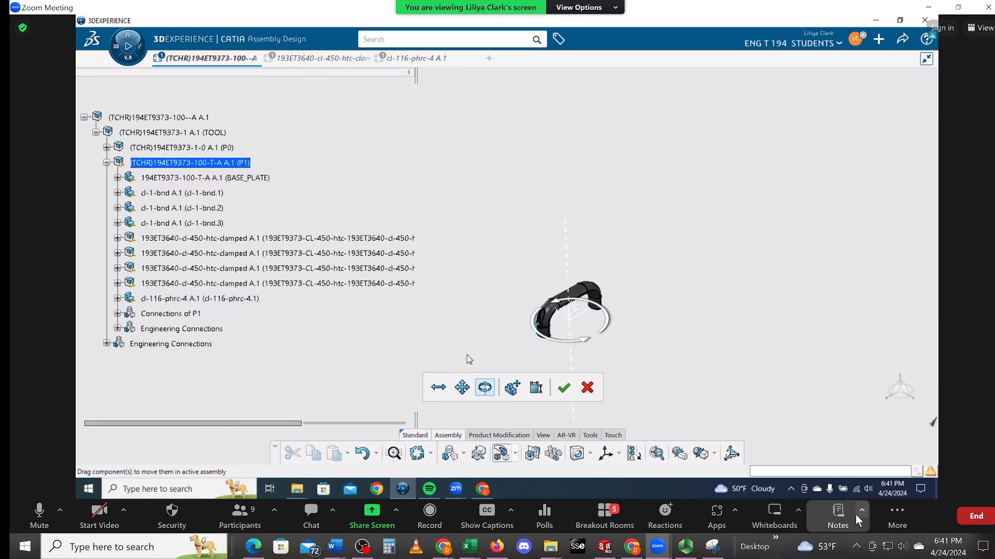
- Accept the handle's rotation and use Move selected Component to shift the handle along its U axis, level with the base plate's short edge
{"action": "left_click", "coordinate": [564, 388]}
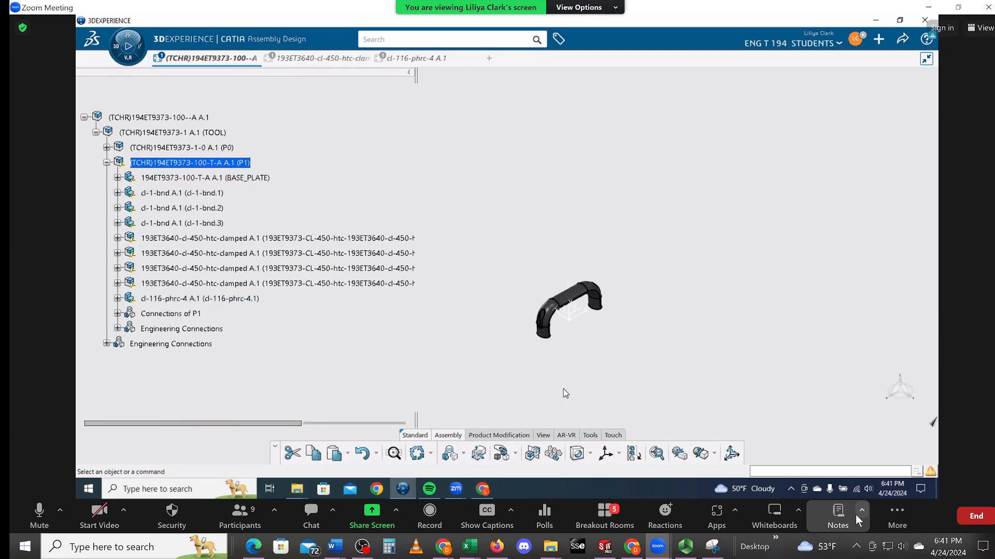
{"action": "middle_click_drag", "start_coordinate": [524, 363], "coordinate": [738, 357]}
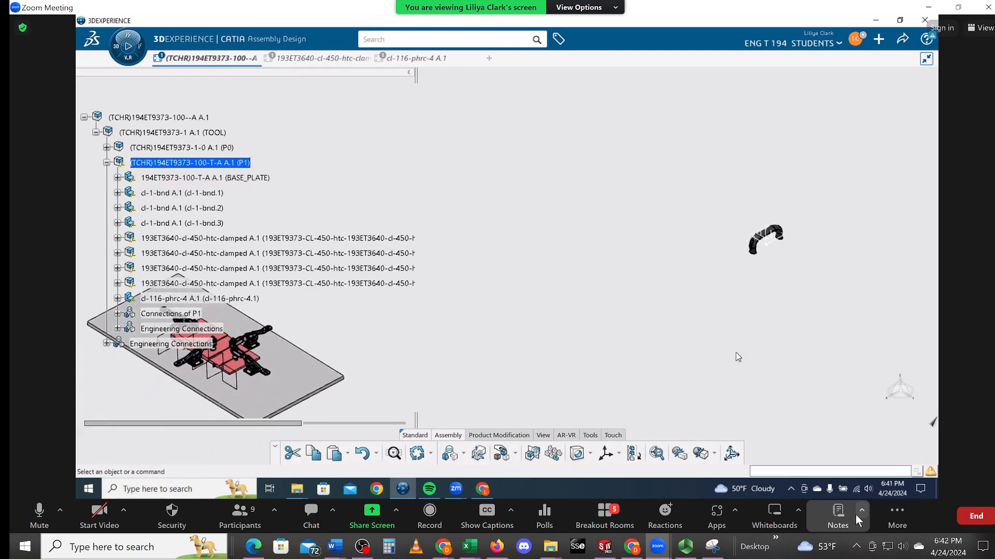
{"action": "left_click", "coordinate": [518, 454]}
{"action": "left_click", "coordinate": [531, 430]}
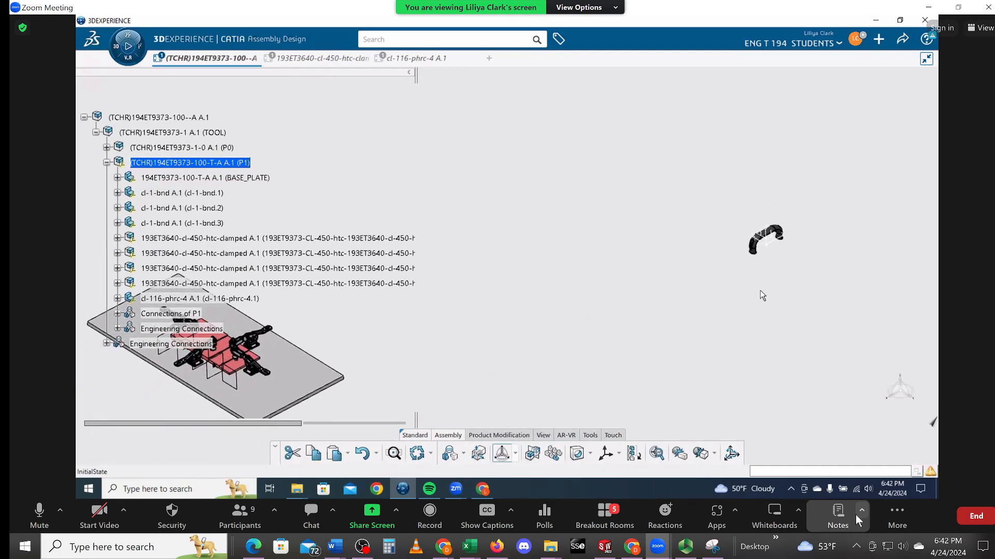
{"action": "left_click", "coordinate": [761, 243]}
{"action": "left_click_drag", "start_coordinate": [741, 254], "coordinate": [670, 288]}
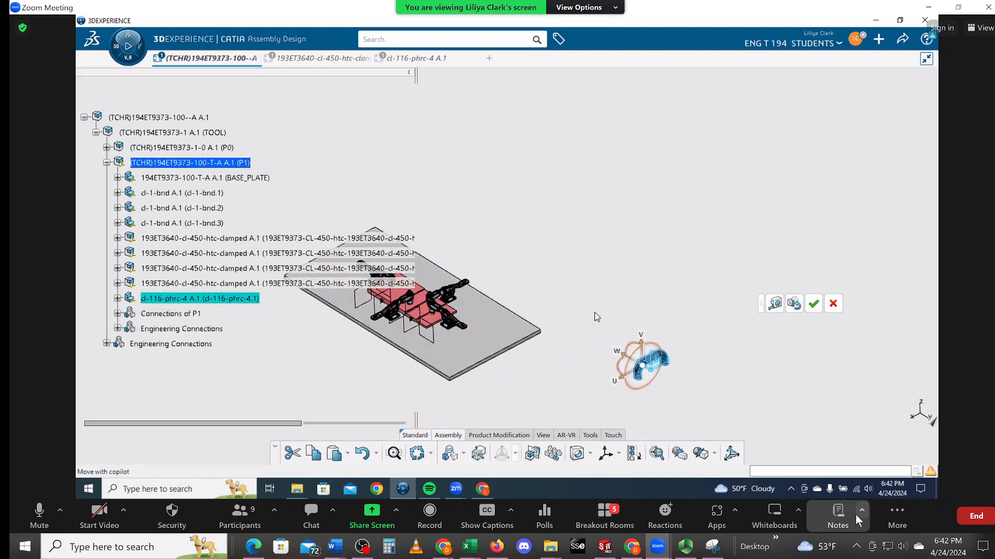
{"action": "middle_click_drag", "start_coordinate": [593, 340], "coordinate": [596, 313]}
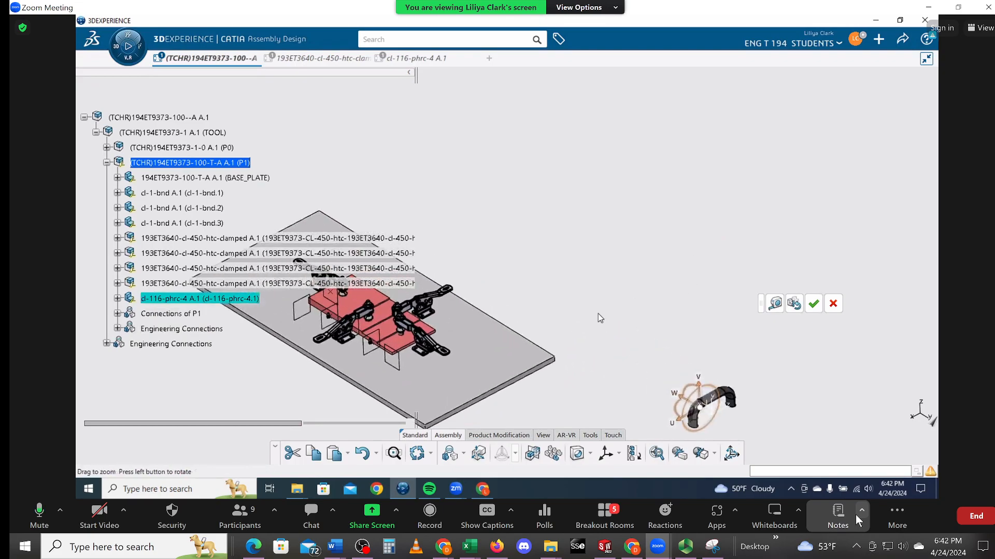
{"action": "left_click_drag", "start_coordinate": [684, 415], "coordinate": [607, 452]}
{"action": "middle_click_drag", "start_coordinate": [657, 359], "coordinate": [678, 288]}
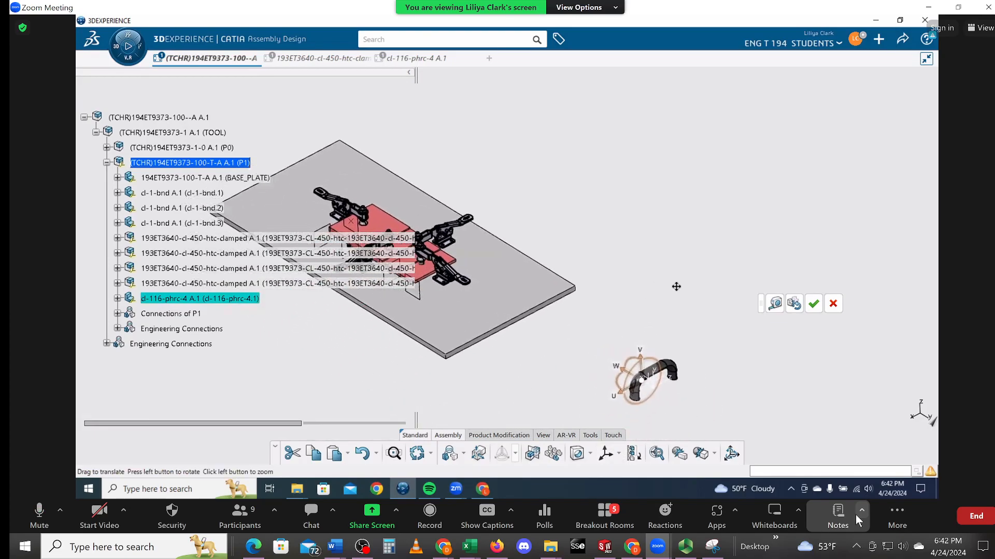
{"action": "left_click", "coordinate": [814, 304]}
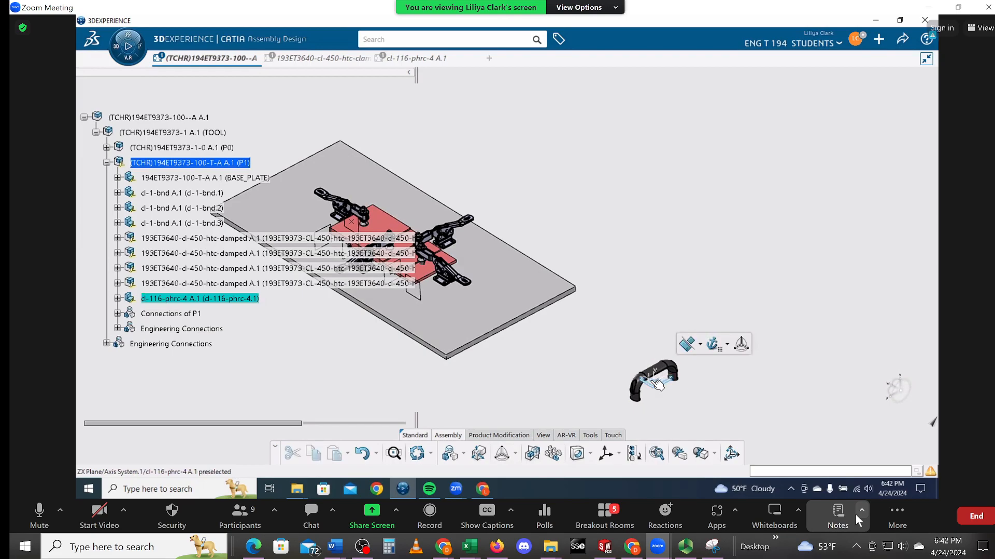
- Add a coincidence connection between the XY plane of the handle's axis system and the dowel pin plane at the red part's end
{"action": "middle_click_drag", "start_coordinate": [697, 399], "coordinate": [694, 85], "text": "ctrl"}
{"action": "middle_click_drag", "start_coordinate": [660, 247], "coordinate": [746, 300]}
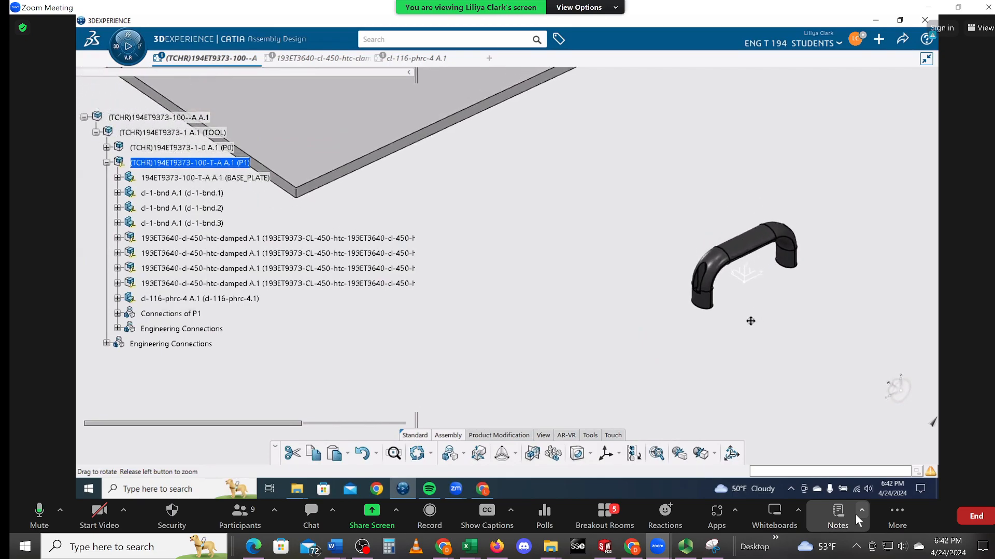
{"action": "middle_click", "coordinate": [741, 256]}
{"action": "middle_click_drag", "start_coordinate": [539, 337], "coordinate": [617, 185]}
{"action": "middle_click_drag", "start_coordinate": [673, 339], "coordinate": [754, 177]}
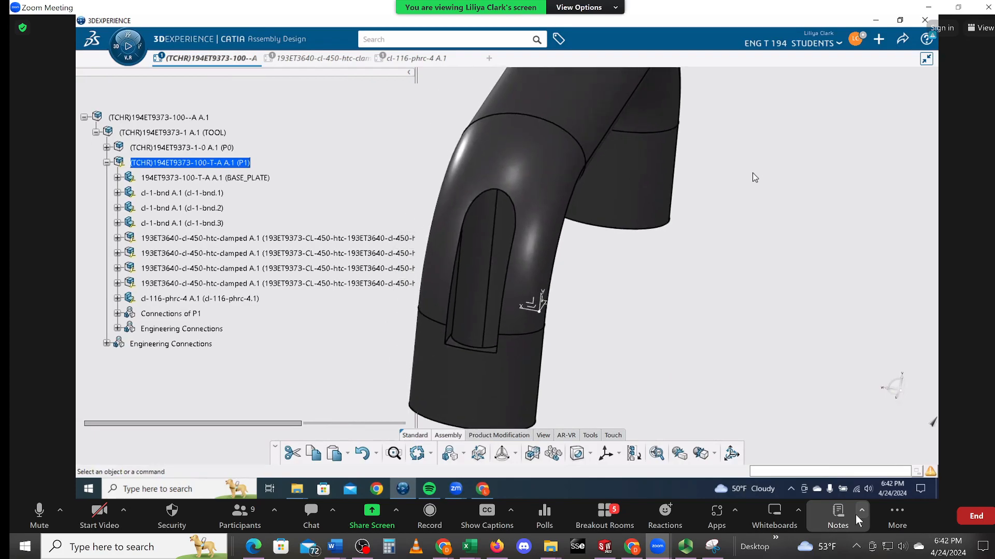
{"action": "middle_click_drag", "start_coordinate": [643, 289], "coordinate": [672, 293]}
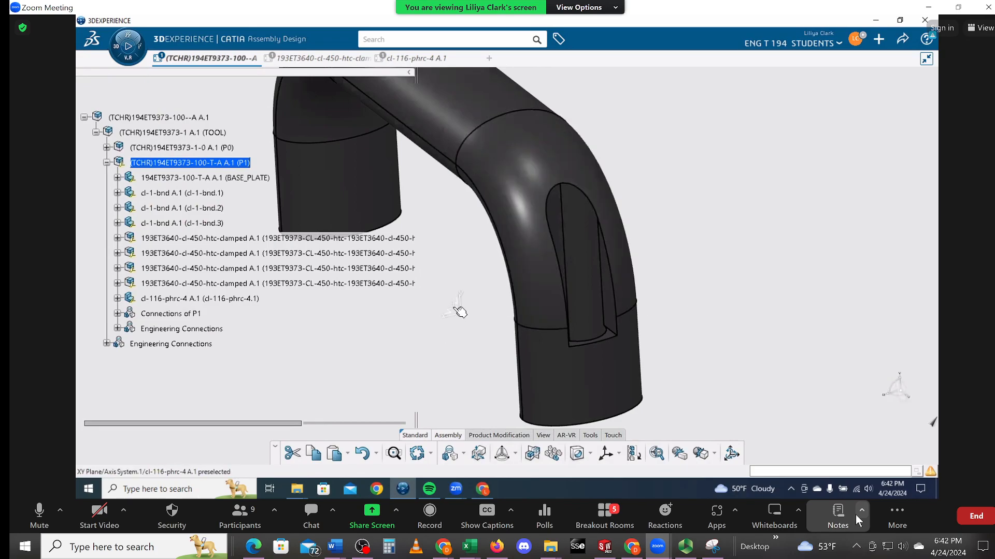
{"action": "left_click", "coordinate": [460, 311]}
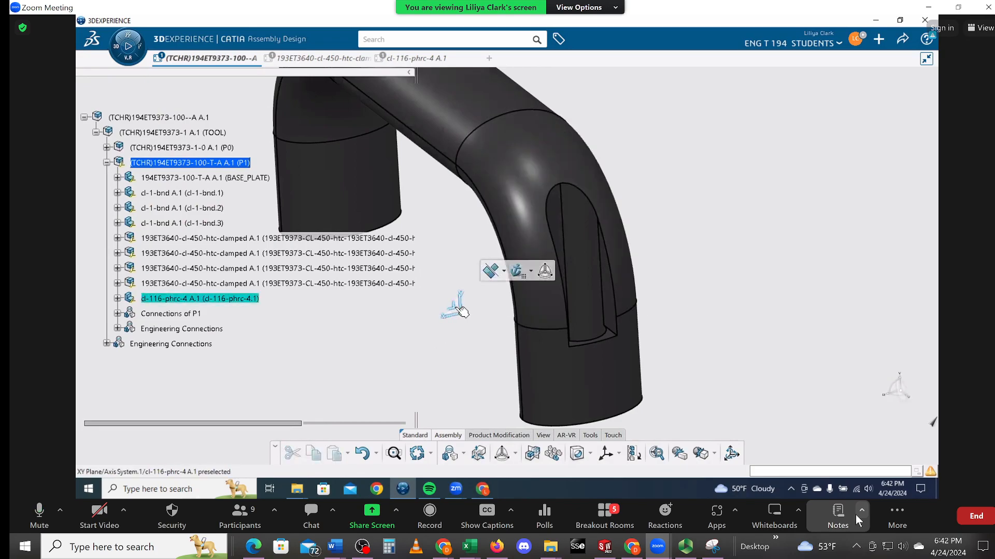
{"action": "left_click", "coordinate": [505, 273]}
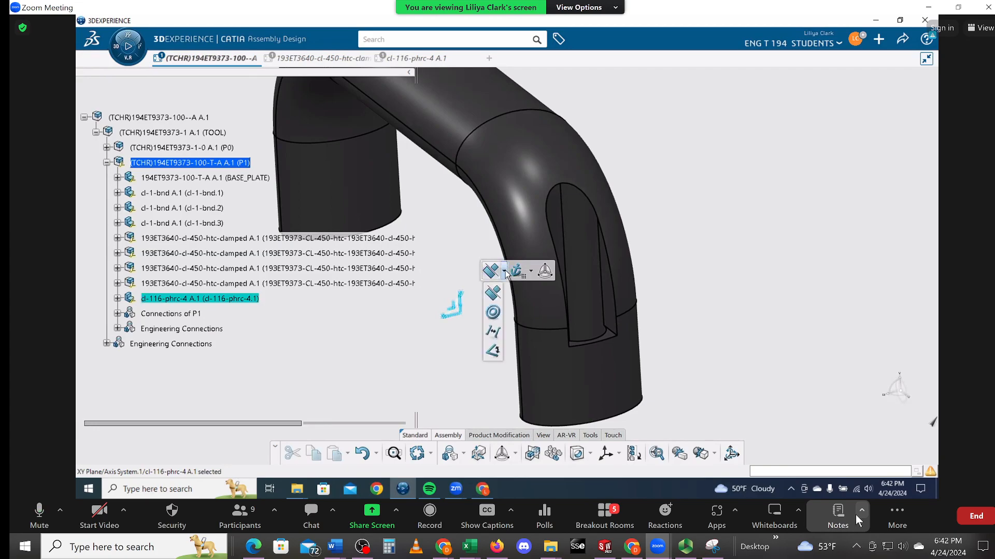
{"action": "left_click", "coordinate": [494, 313]}
{"action": "middle_click_drag", "start_coordinate": [474, 299], "coordinate": [481, 390]}
{"action": "mouse_move", "coordinate": [493, 342]}
{"action": "middle_mouse_down"}
{"action": "mouse_move", "coordinate": [555, 310]}
{"action": "mouse_move", "coordinate": [854, 233]}
{"action": "middle_mouse_up"}
{"action": "middle_click_drag", "start_coordinate": [546, 280], "coordinate": [922, 80]}
{"action": "middle_click_drag", "start_coordinate": [470, 313], "coordinate": [649, 312]}
{"action": "middle_click_drag", "start_coordinate": [477, 267], "coordinate": [693, 176]}
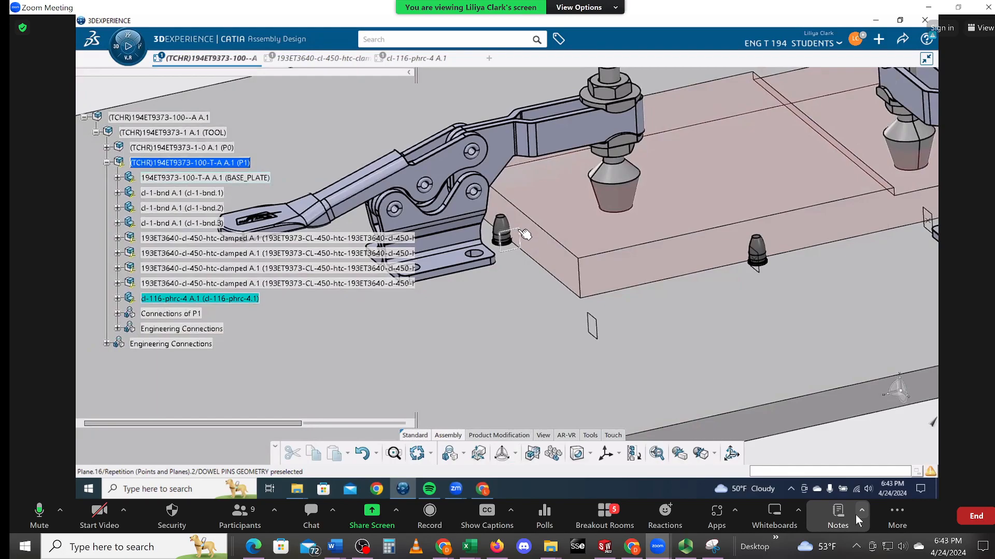
{"action": "left_click", "coordinate": [523, 234]}
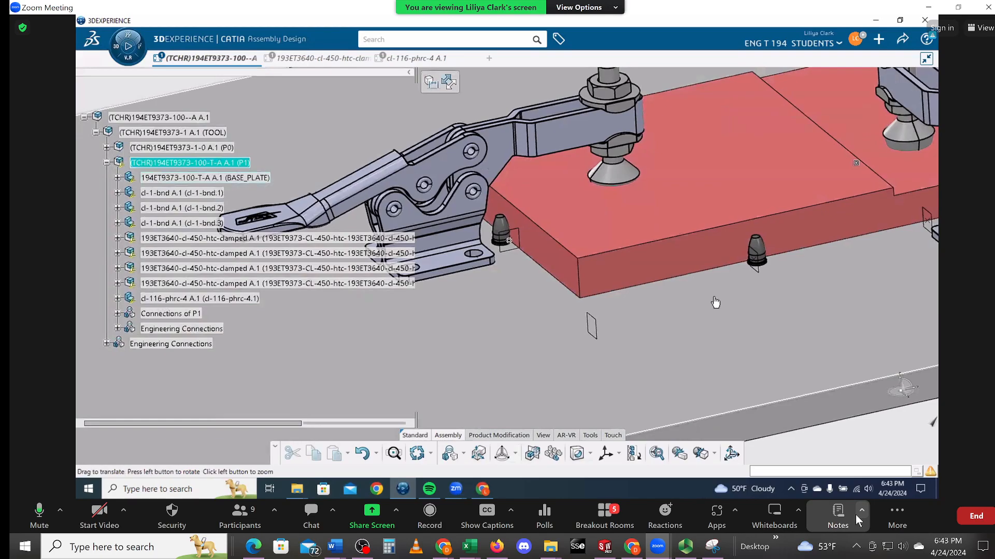
{"action": "middle_click_drag", "start_coordinate": [715, 302], "coordinate": [740, 425]}
{"action": "middle_click_drag", "start_coordinate": [793, 344], "coordinate": [572, 465]}
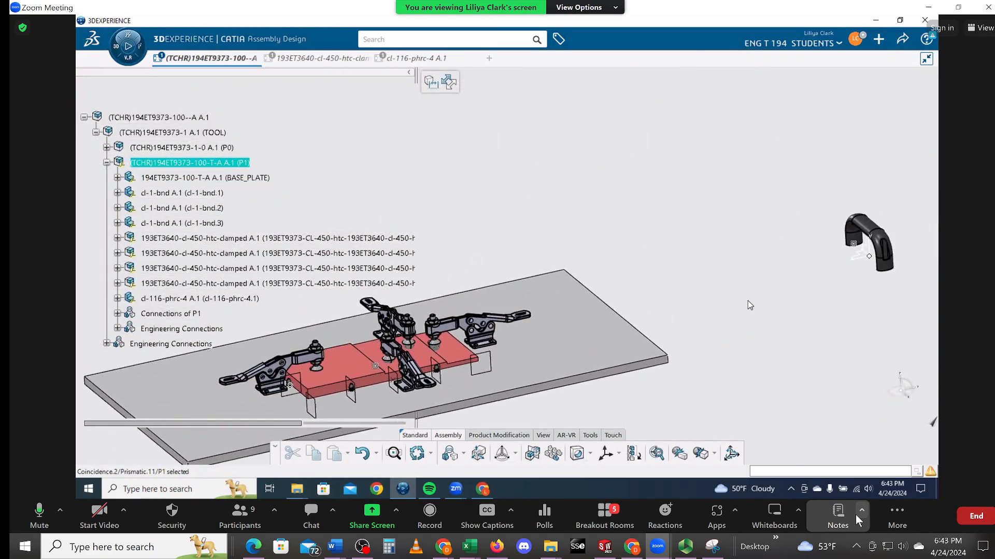
{"action": "middle_click_drag", "start_coordinate": [795, 263], "coordinate": [803, 243]}
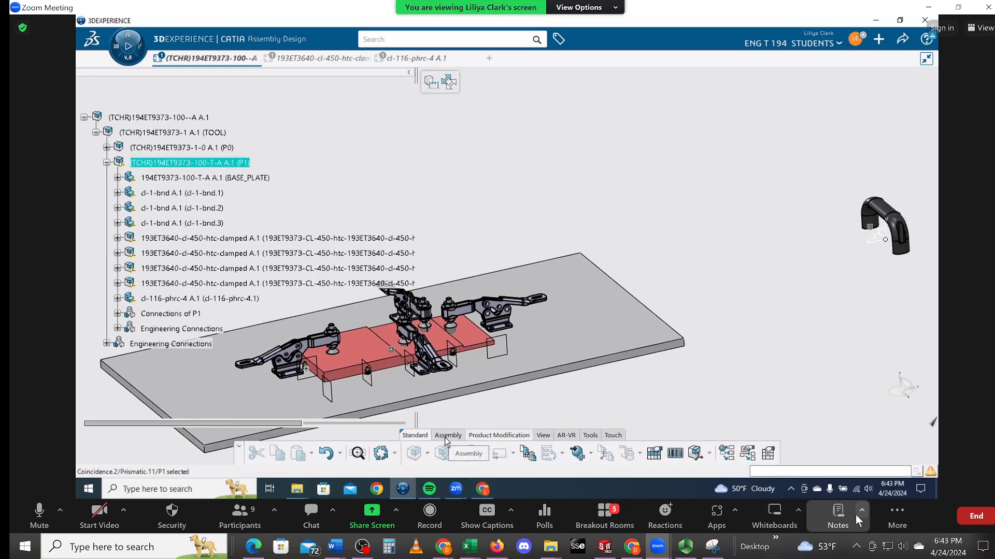
{"action": "left_click", "coordinate": [501, 453]}
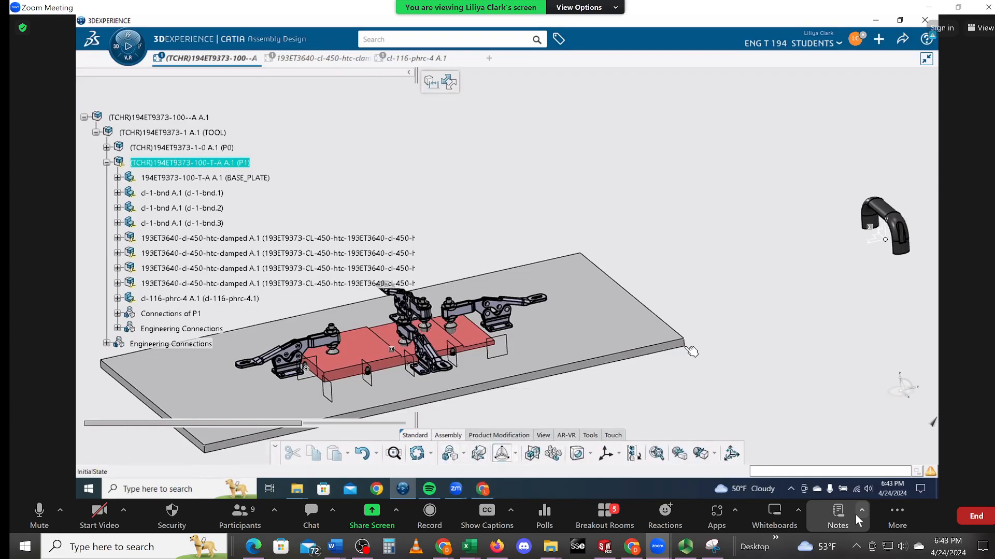
{"action": "middle_click_drag", "start_coordinate": [810, 289], "coordinate": [734, 277]}
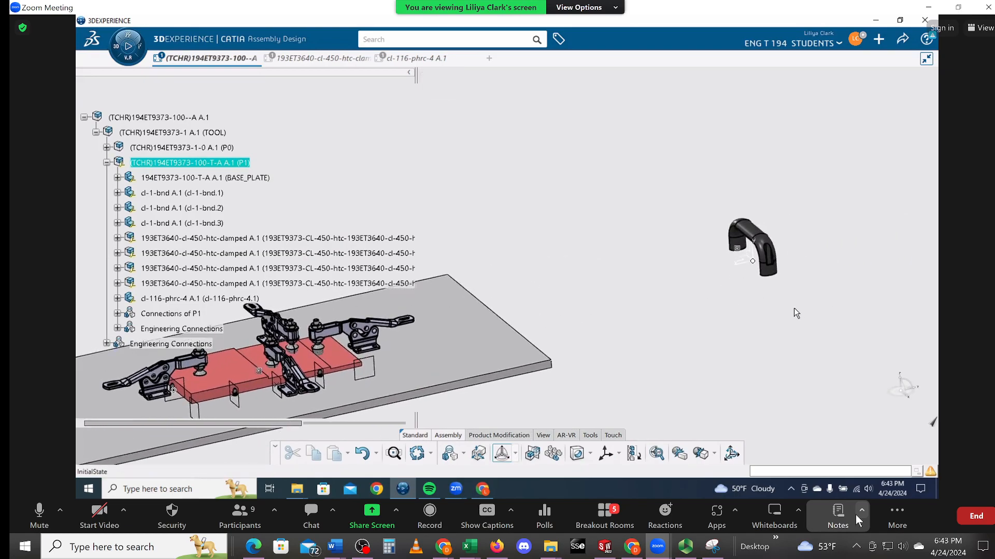
{"action": "left_click", "coordinate": [755, 240]}
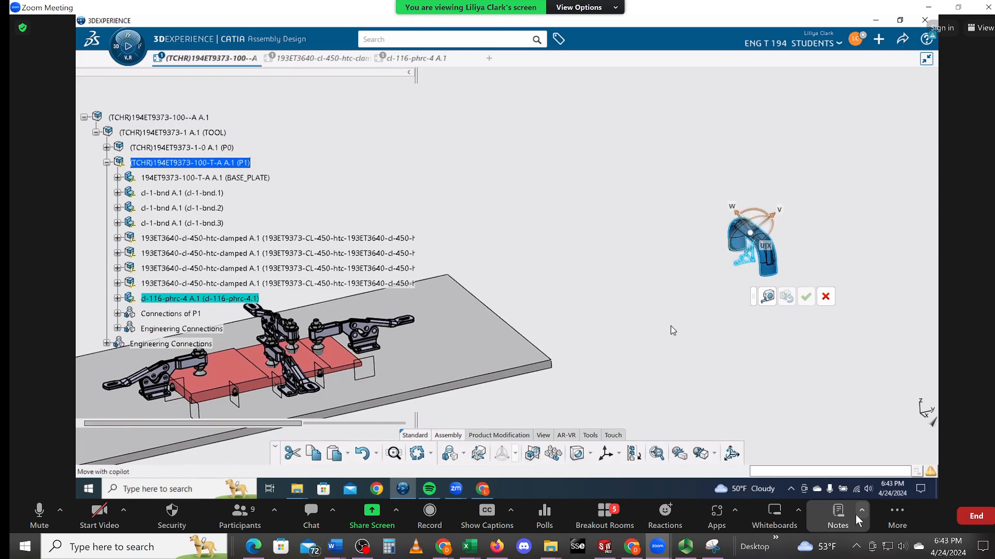
{"action": "left_click", "coordinate": [826, 296]}
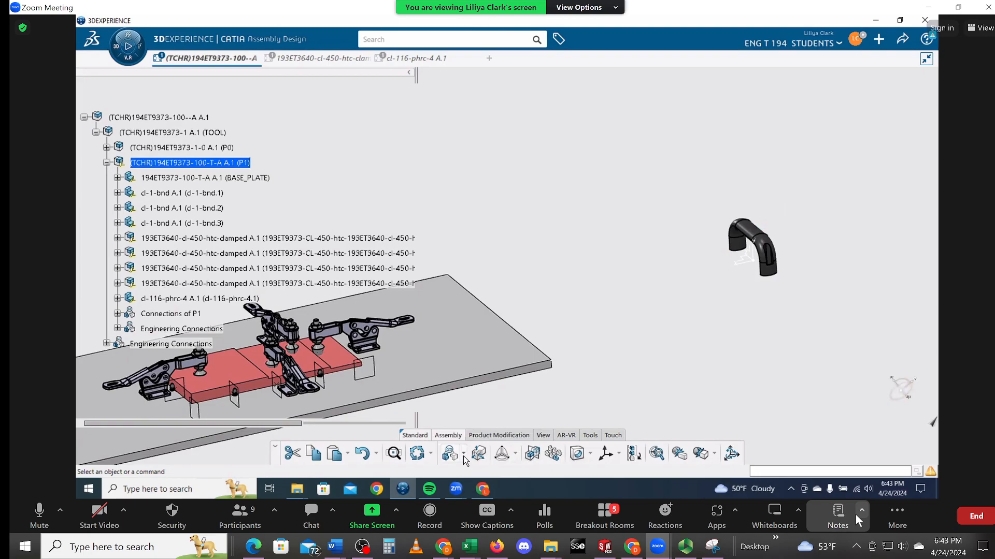
- Move the handle with Manipulate along its own X axis onto the base plate, near the short edge, and accept the position
{"action": "left_click", "coordinate": [515, 453]}
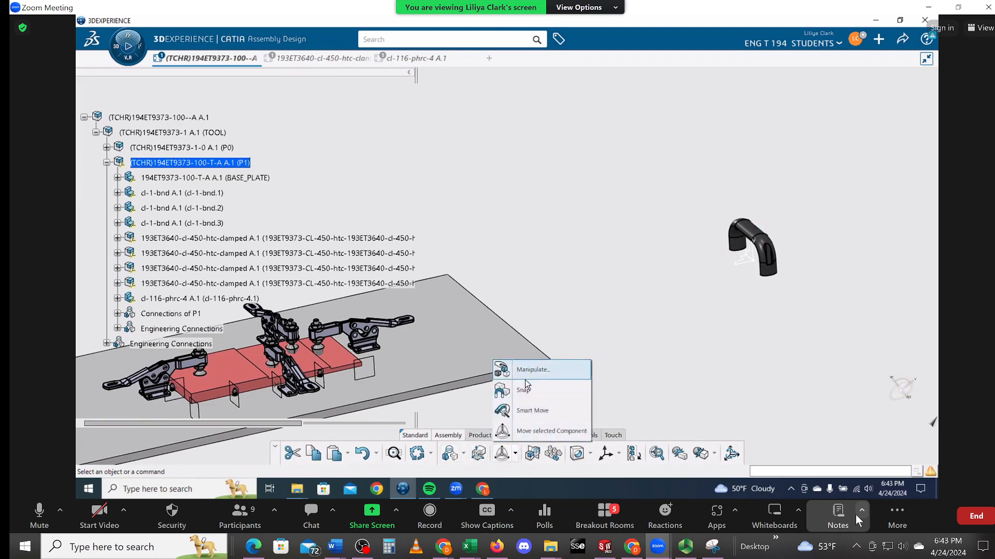
{"action": "left_click", "coordinate": [534, 376]}
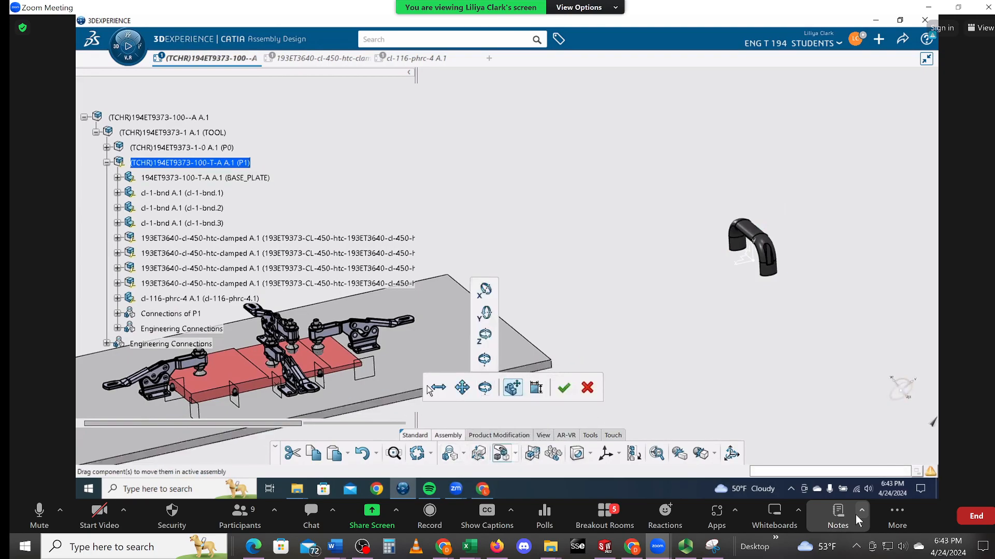
{"action": "mouse_move", "coordinate": [434, 392]}
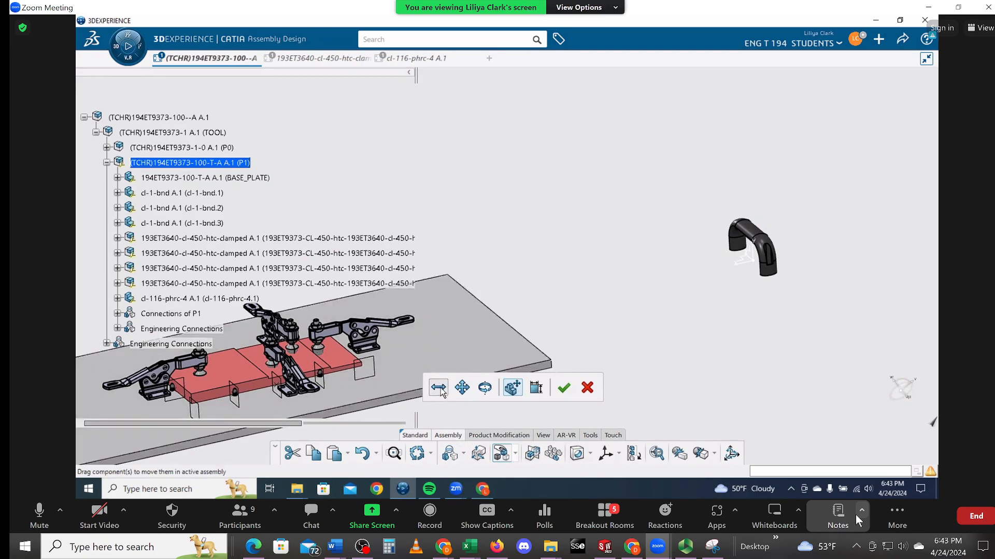
{"action": "left_click", "coordinate": [443, 367]}
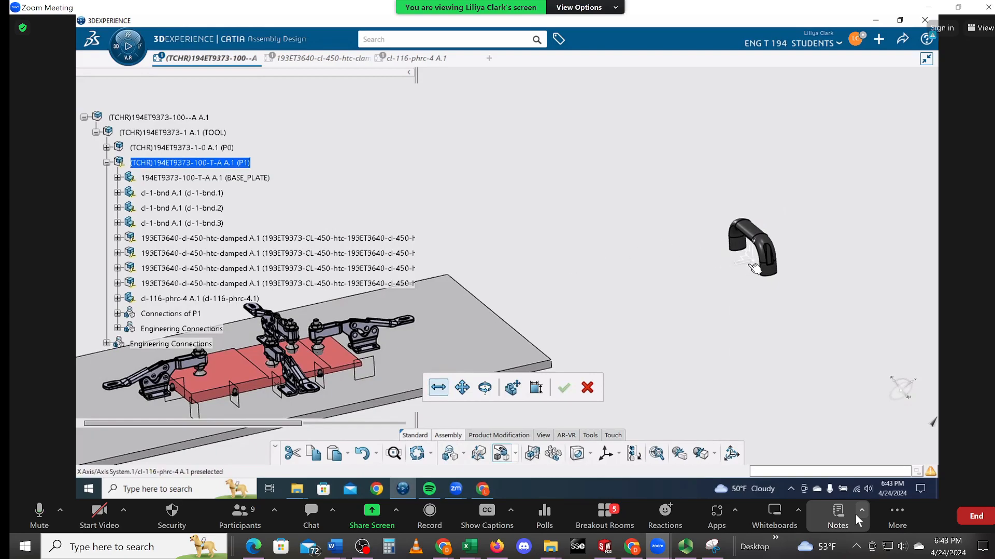
{"action": "left_click", "coordinate": [753, 267]}
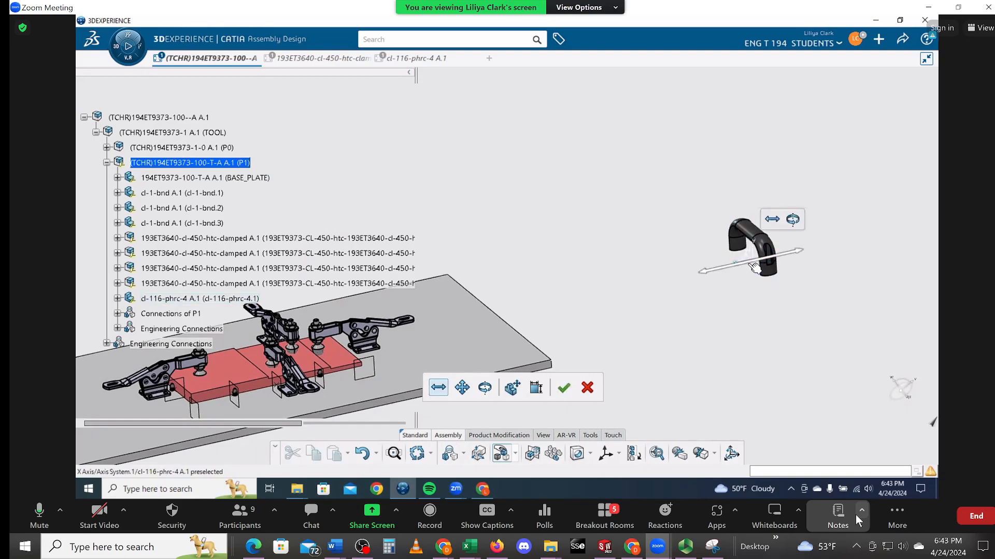
{"action": "left_click_drag", "start_coordinate": [734, 271], "coordinate": [476, 310]}
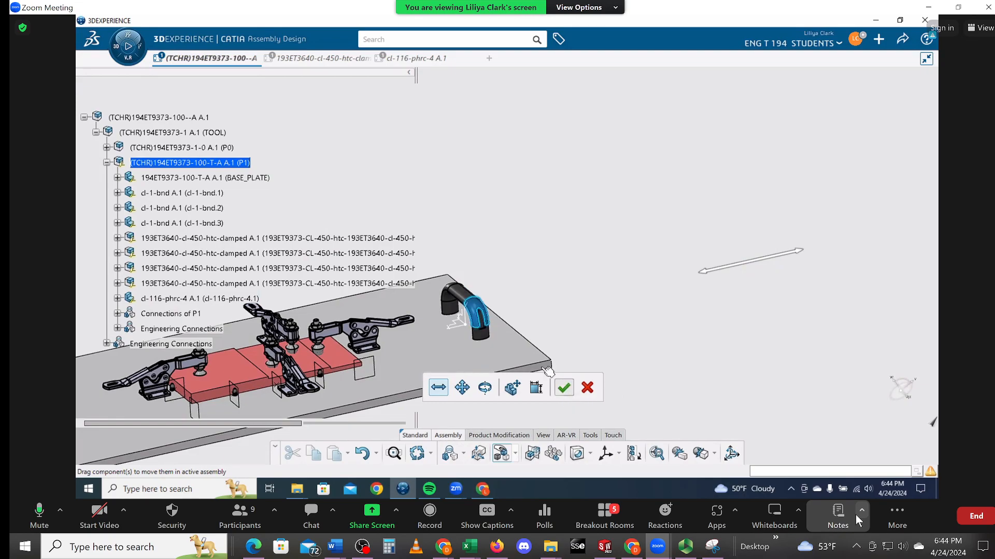
{"action": "left_click", "coordinate": [515, 348]}
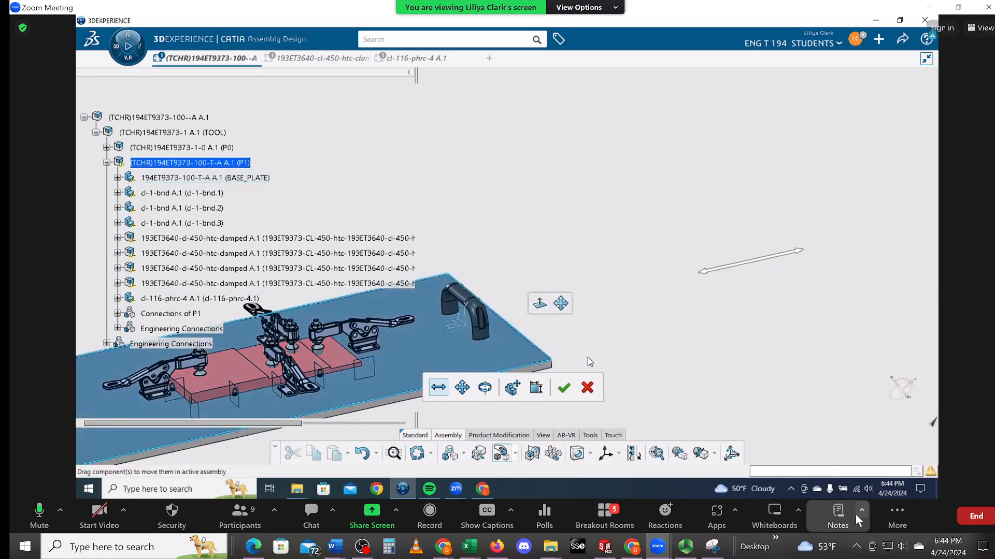
{"action": "left_click", "coordinate": [564, 388]}
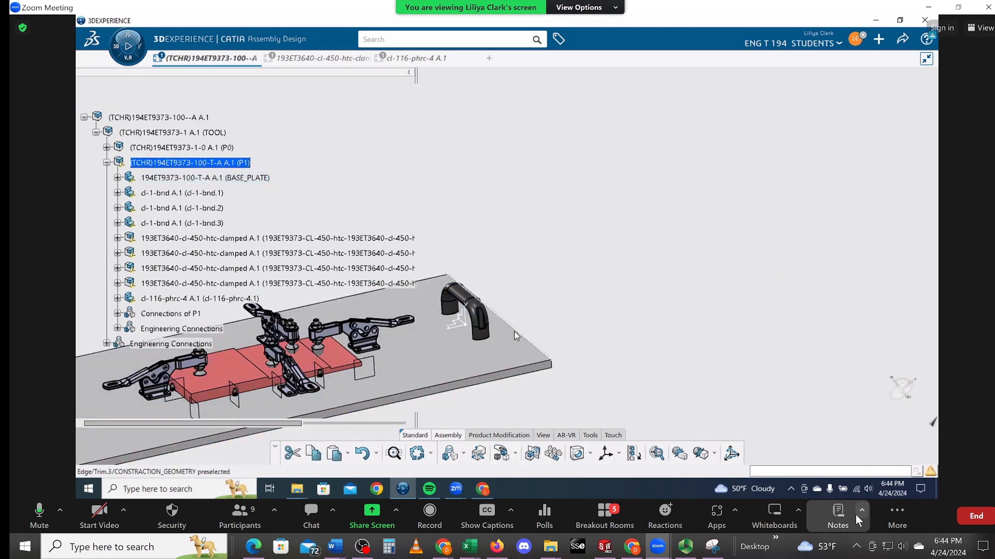
{"action": "left_click", "coordinate": [499, 341]}
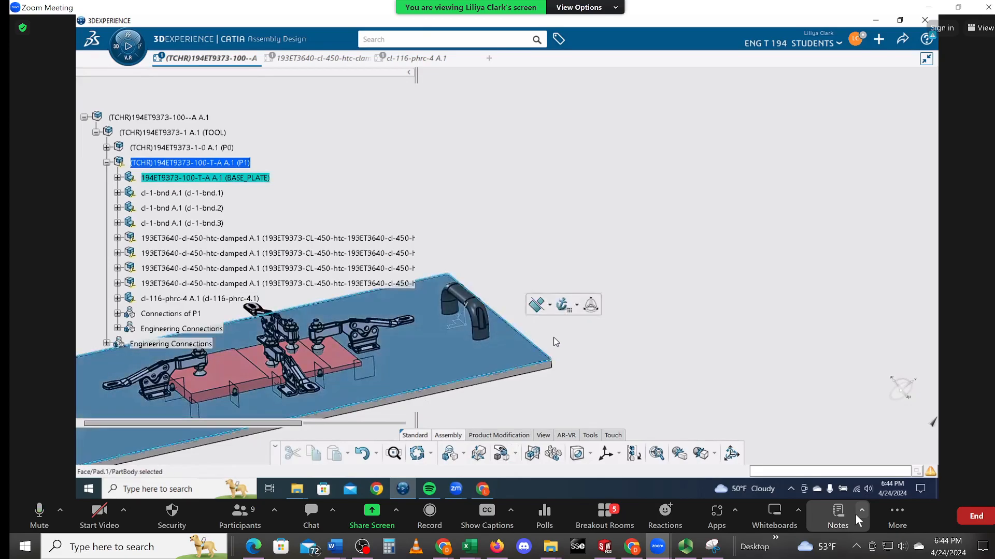
{"action": "left_click", "coordinate": [629, 366]}
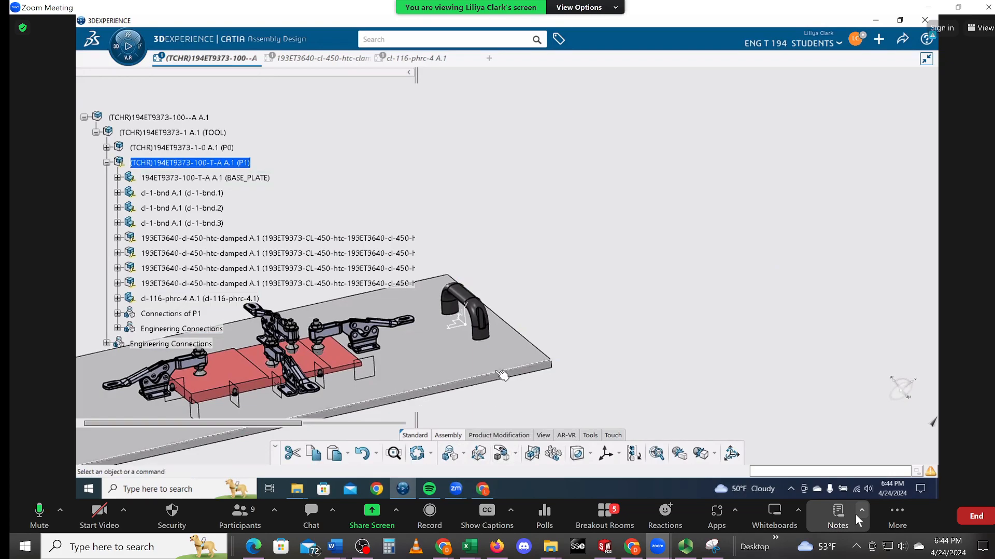
{"action": "left_click", "coordinate": [494, 371]}
{"action": "left_click", "coordinate": [495, 370]}
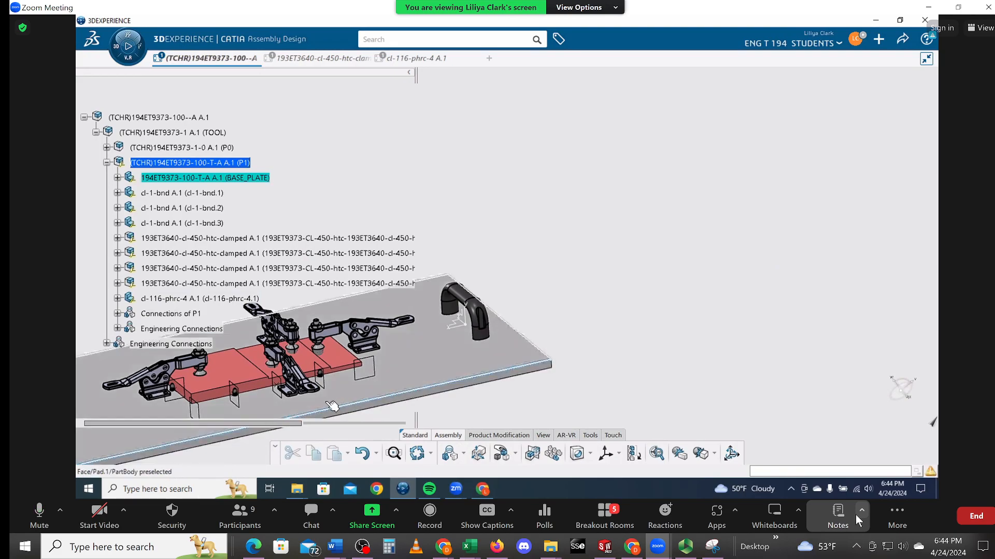
{"action": "left_click", "coordinate": [513, 381]}
{"action": "left_click", "coordinate": [642, 334]}
- Save the assembly and show it in the isometric view, with the handle at the base plate's end in close-up
{"action": "key", "text": "ctrl+s"}
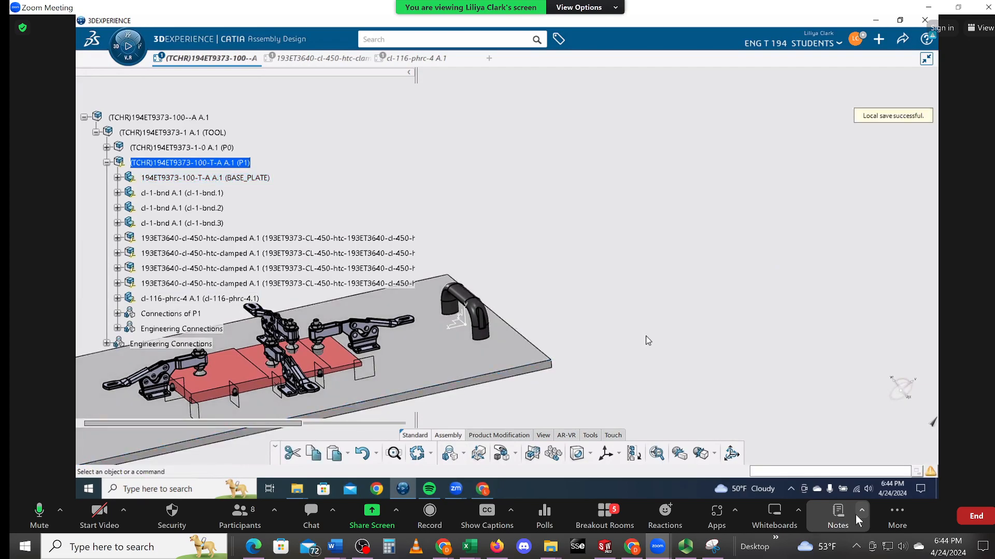
{"action": "left_click", "coordinate": [544, 436]}
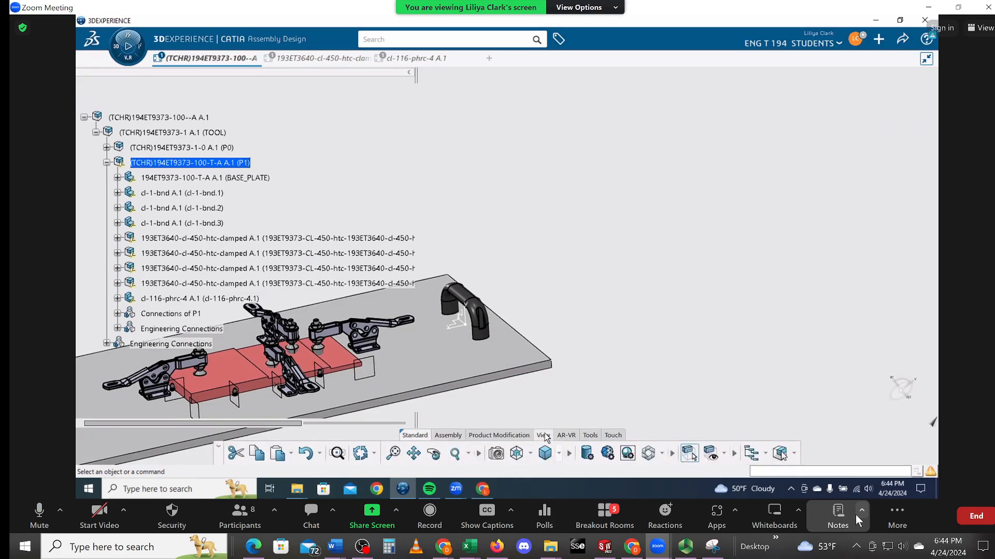
{"action": "left_click", "coordinate": [517, 453]}
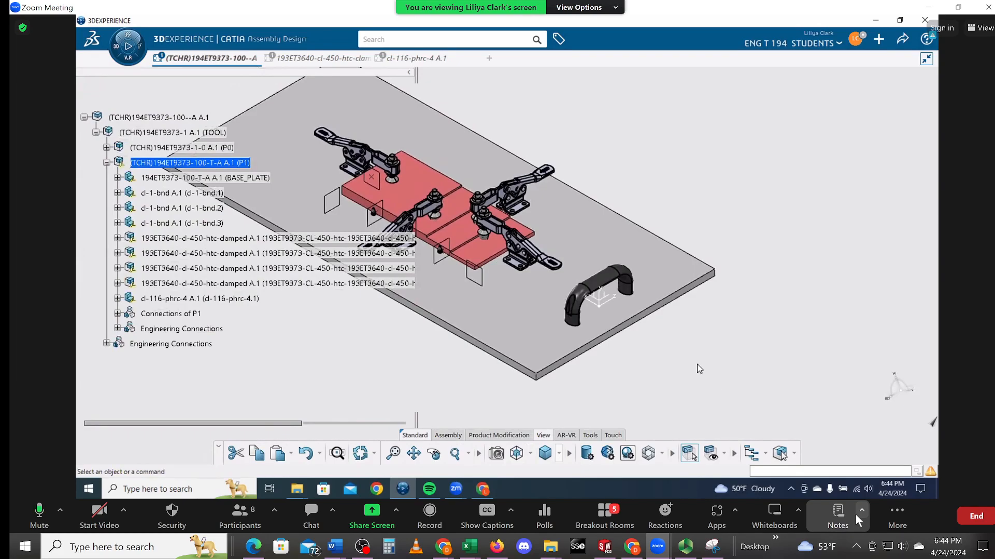
{"action": "middle_click_drag", "start_coordinate": [667, 362], "coordinate": [661, 312]}
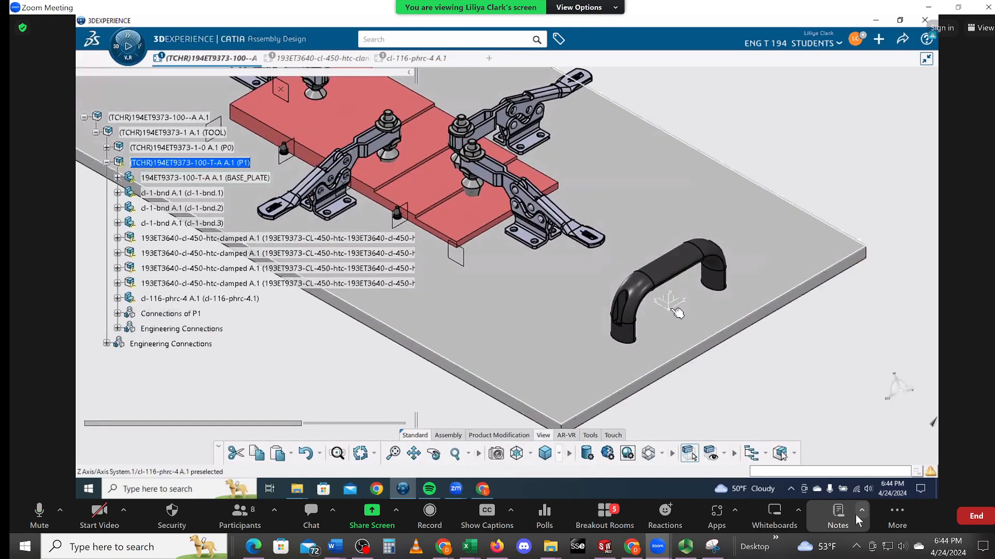
- Add an offset connection between the YZ plane of the handle's axis system and the base plate's nearby short side face
{"action": "middle_click_drag", "start_coordinate": [736, 367], "coordinate": [736, 367]}
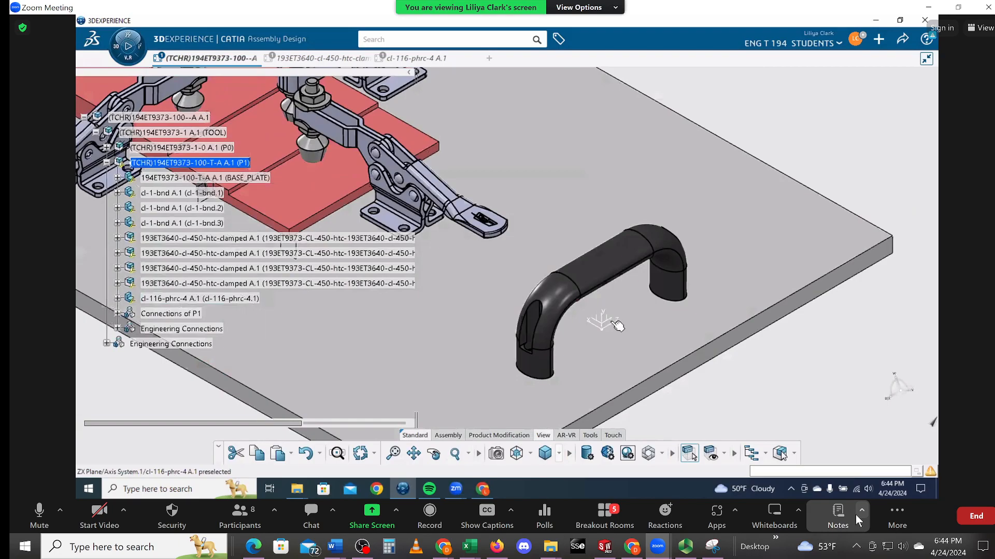
{"action": "left_click", "coordinate": [614, 320]}
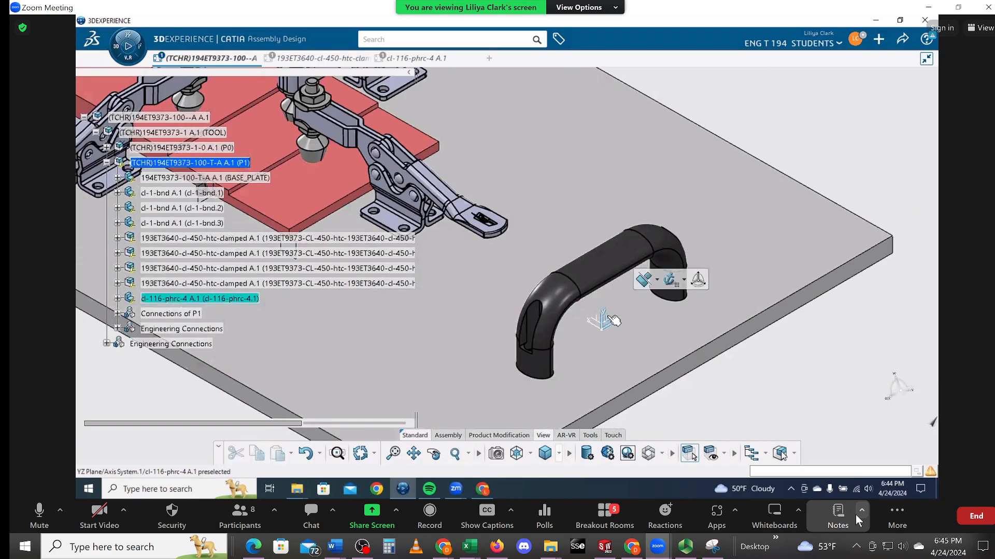
{"action": "left_click", "coordinate": [656, 281]}
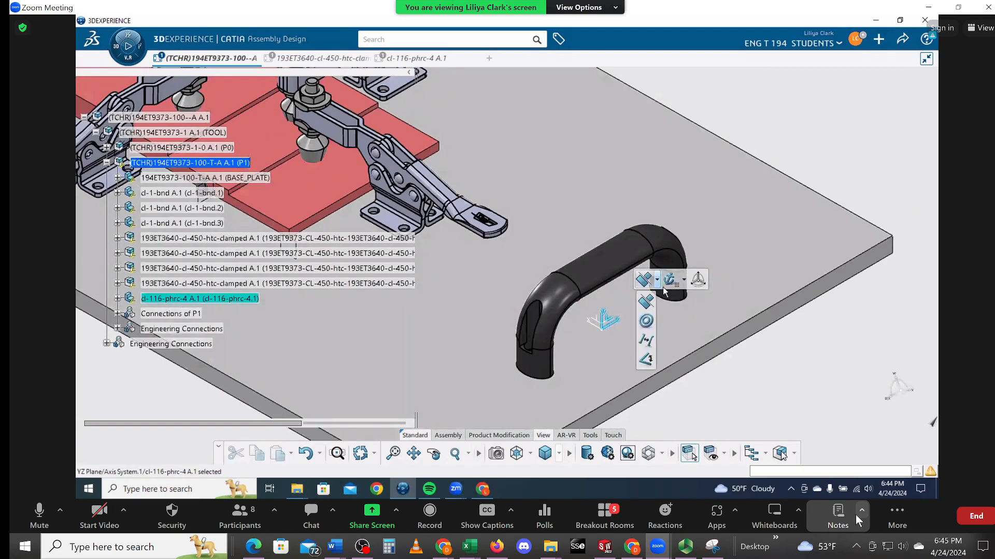
{"action": "left_click", "coordinate": [653, 329]}
{"action": "left_click", "coordinate": [704, 360]}
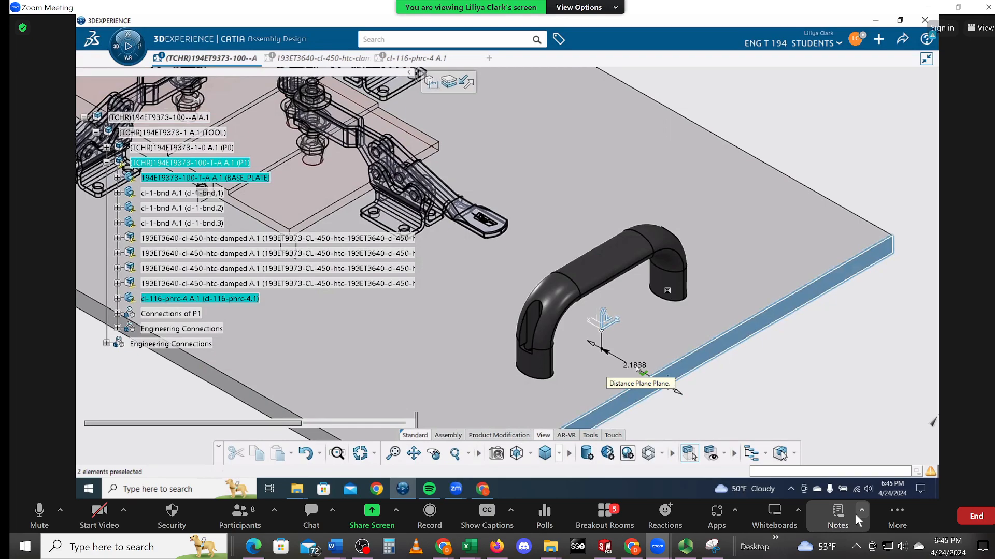
- Set the offset between the handle and the base plate's short side face to 1 in and accept the connection
{"action": "double_click", "coordinate": [635, 366]}
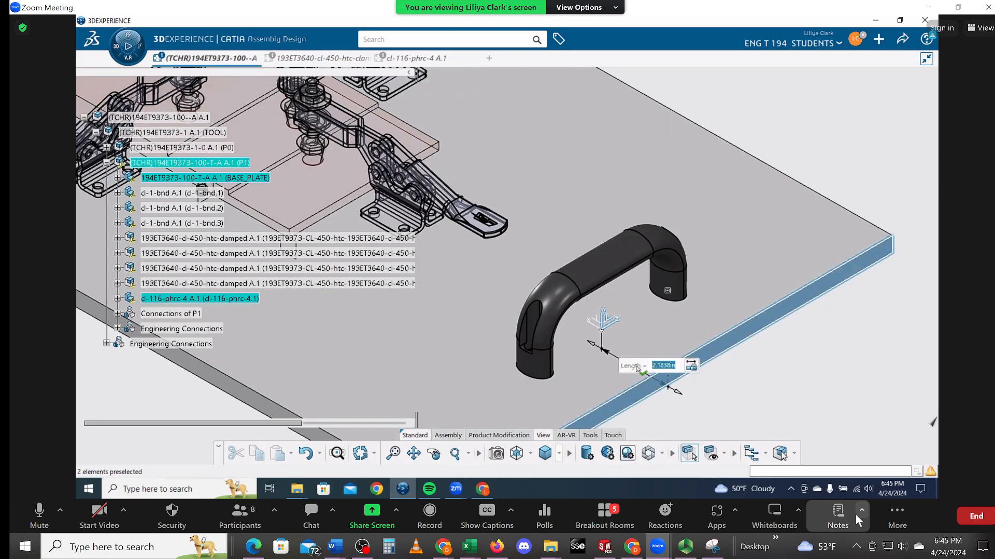
{"action": "type", "text": "1"}
{"action": "left_click", "coordinate": [750, 384]}
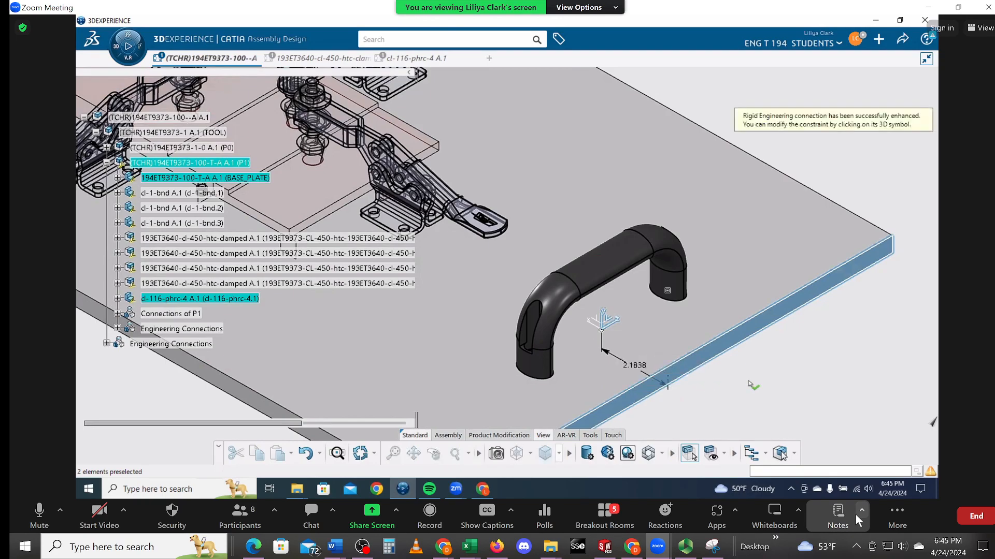
{"action": "double_click", "coordinate": [641, 367]}
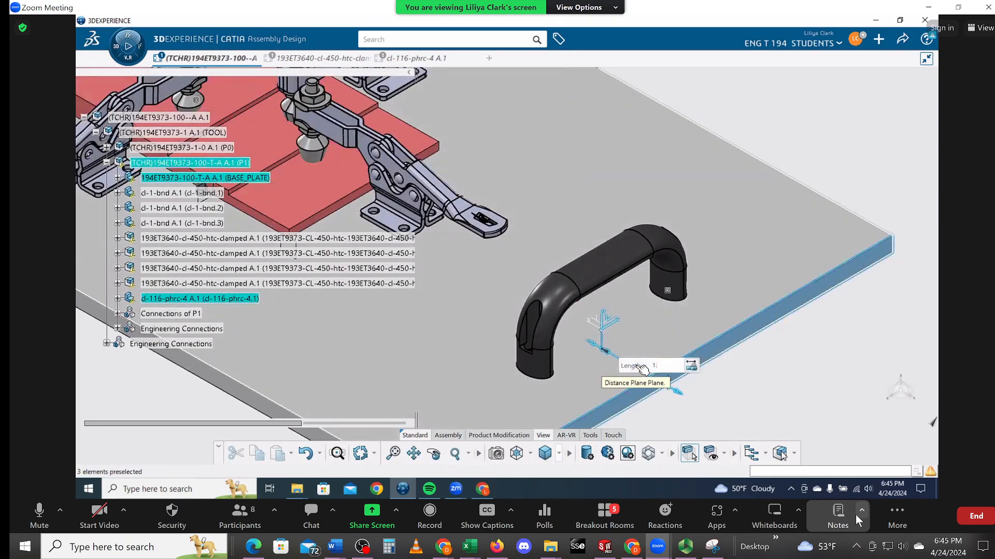
{"action": "key", "text": "Return"}
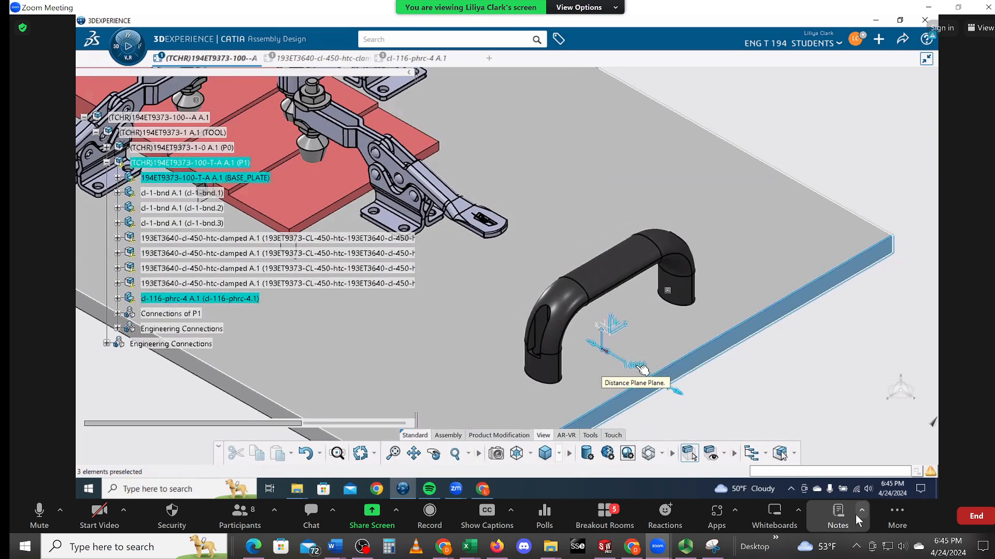
{"action": "left_click", "coordinate": [776, 382]}
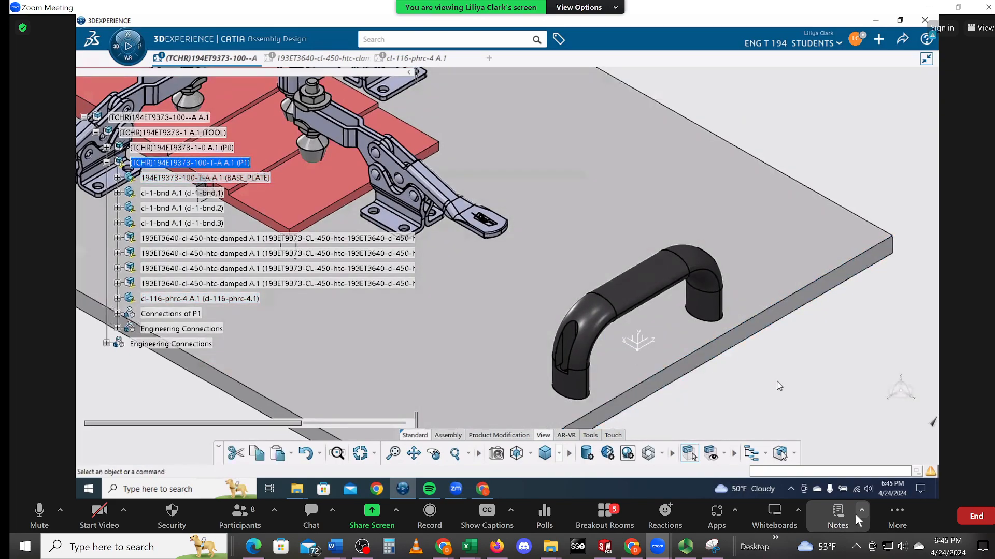
- Copy the placed cl-116-phrc-4 handle and paste it into the P1 assembly as a second instance
{"action": "middle_click_drag", "start_coordinate": [780, 376], "coordinate": [805, 413]}
{"action": "left_click", "coordinate": [788, 306]}
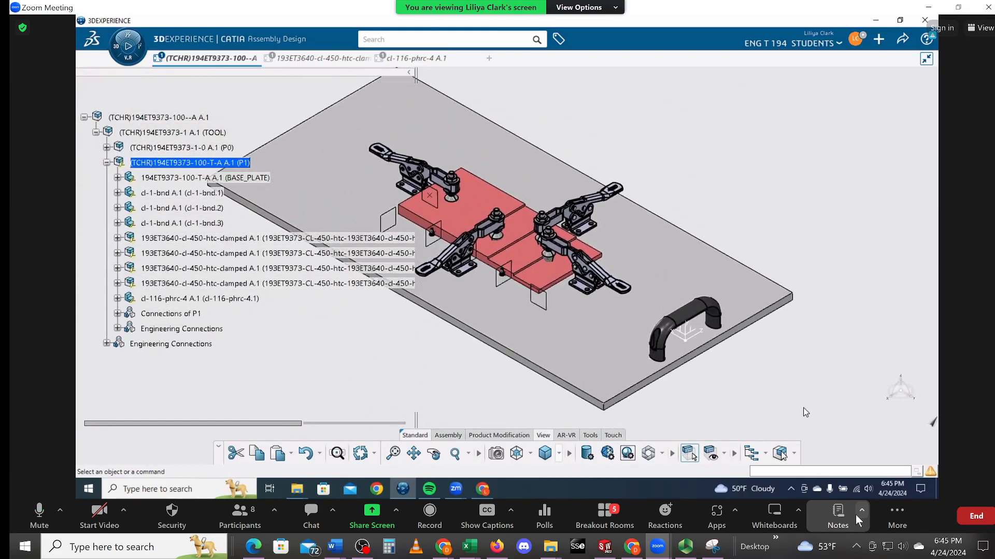
{"action": "right_click", "coordinate": [190, 299]}
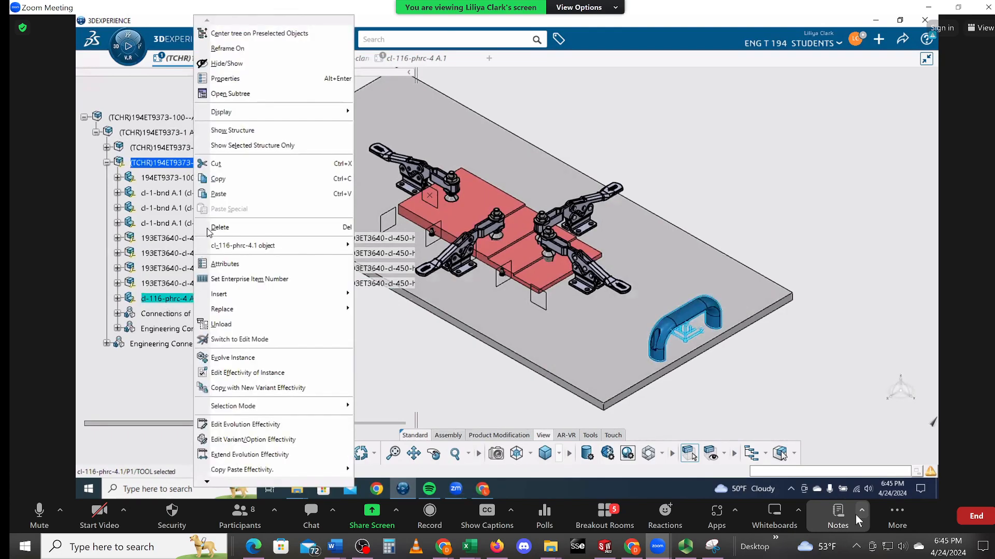
{"action": "left_click", "coordinate": [224, 180]}
{"action": "left_click", "coordinate": [155, 164]}
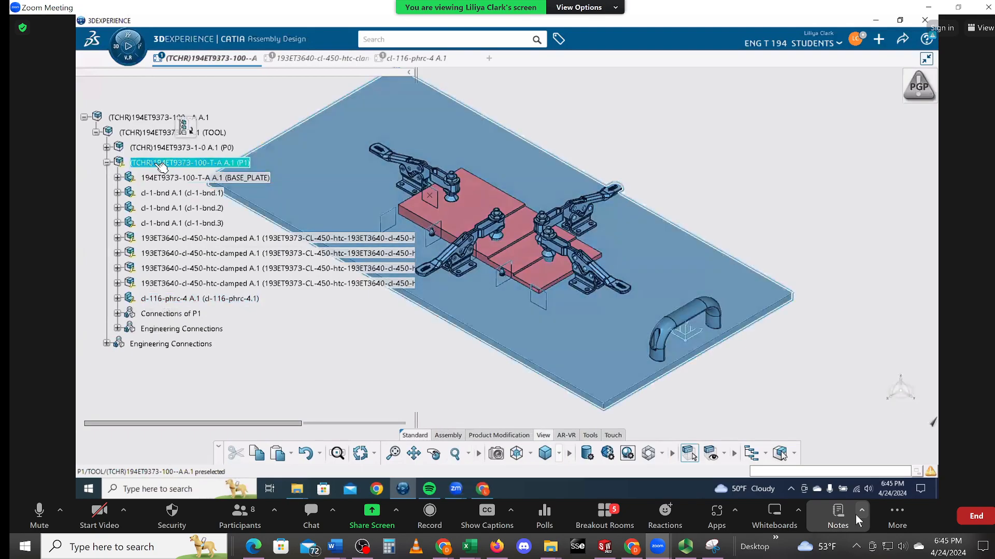
{"action": "right_click", "coordinate": [167, 165]}
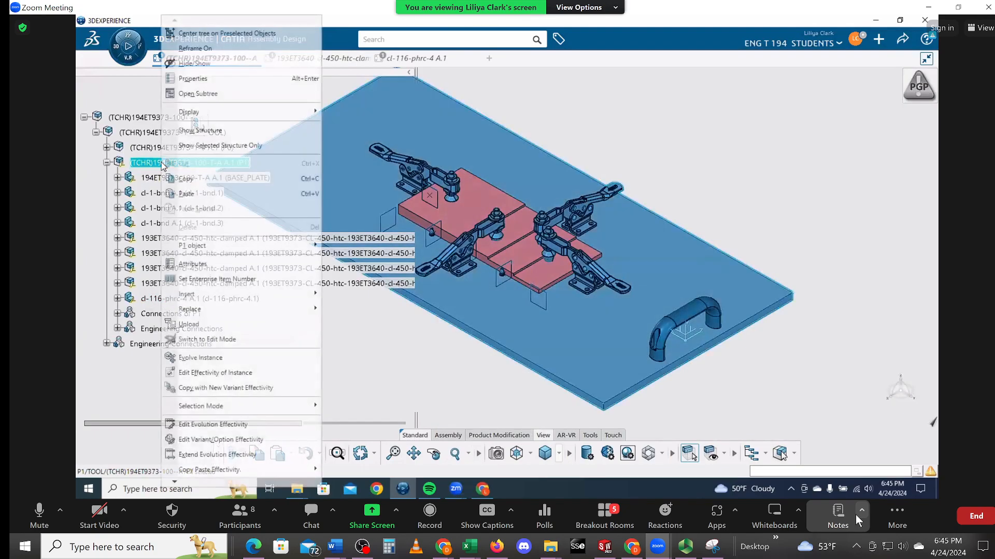
{"action": "left_click", "coordinate": [76, 179]}
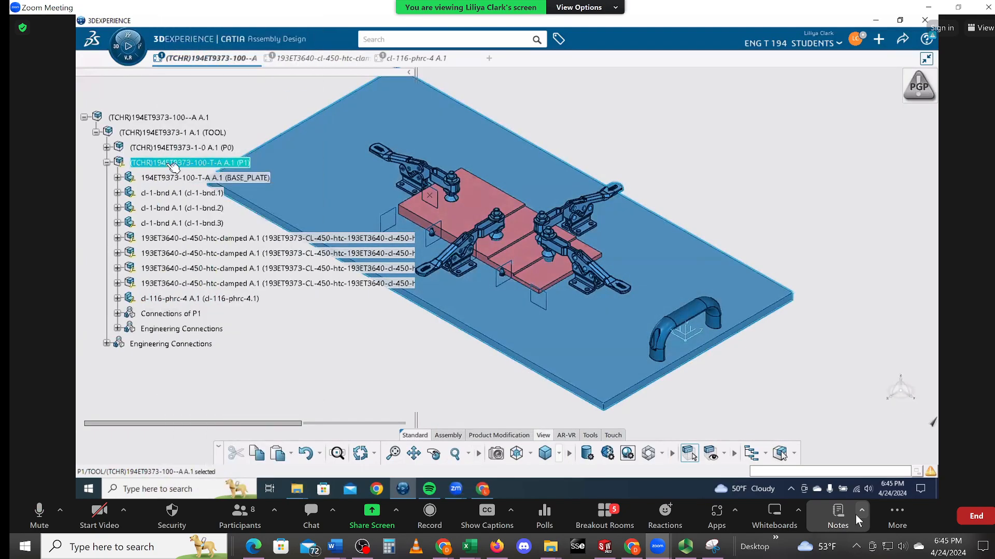
{"action": "left_click", "coordinate": [193, 160]}
{"action": "left_click", "coordinate": [196, 162]}
{"action": "right_click", "coordinate": [197, 165]}
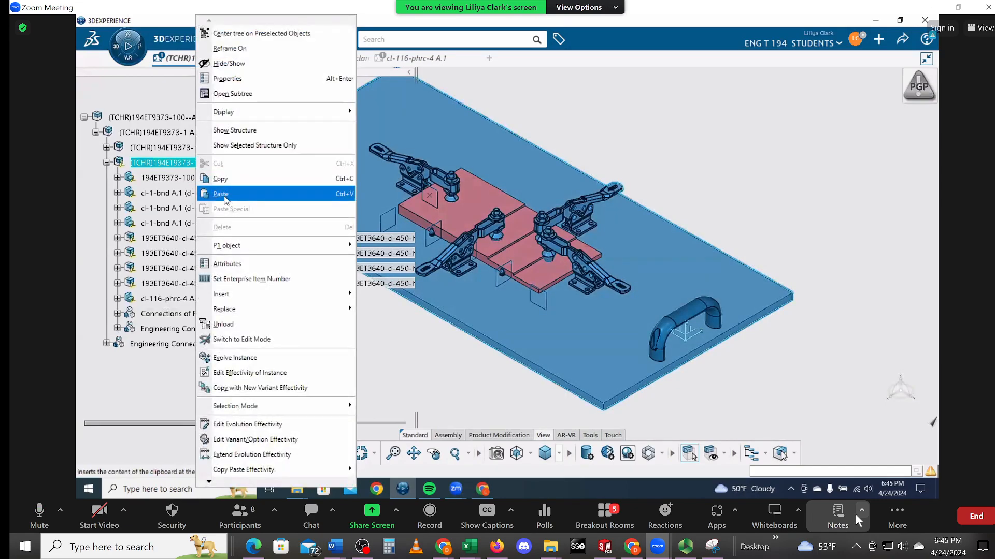
{"action": "left_click", "coordinate": [224, 195]}
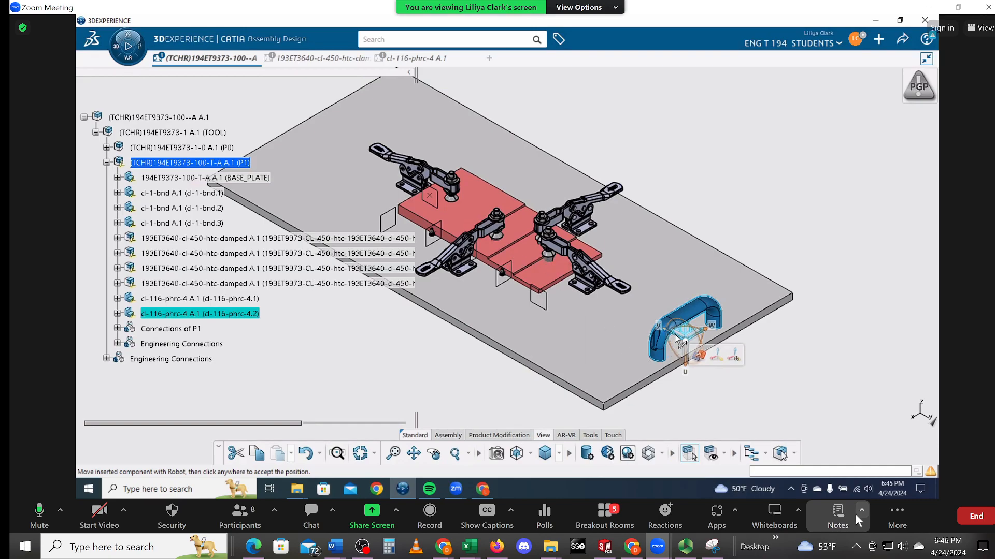
- Move the pasted handle across the base plate to the opposite short edge and accept its position
{"action": "left_click_drag", "start_coordinate": [675, 336], "coordinate": [641, 309]}
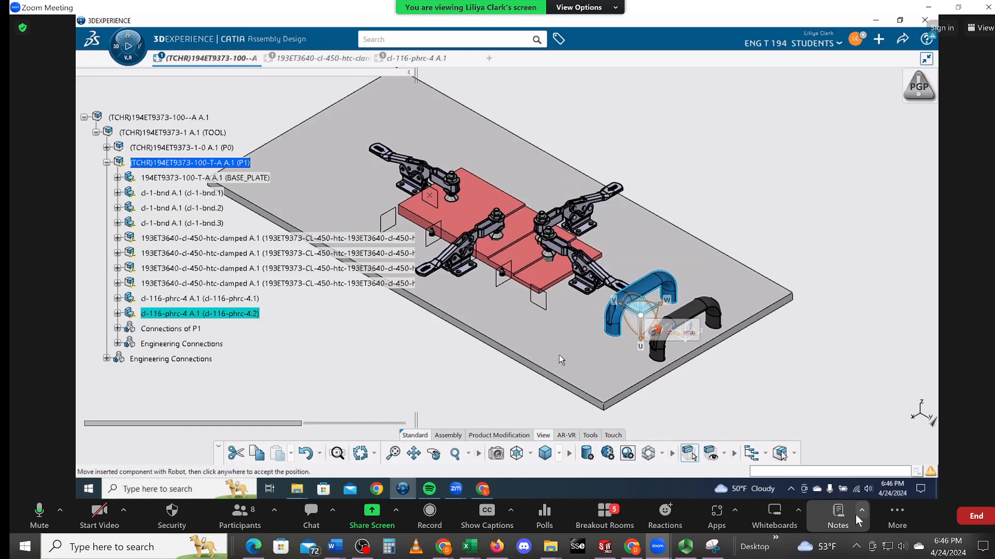
{"action": "left_click_drag", "start_coordinate": [627, 325], "coordinate": [342, 112]}
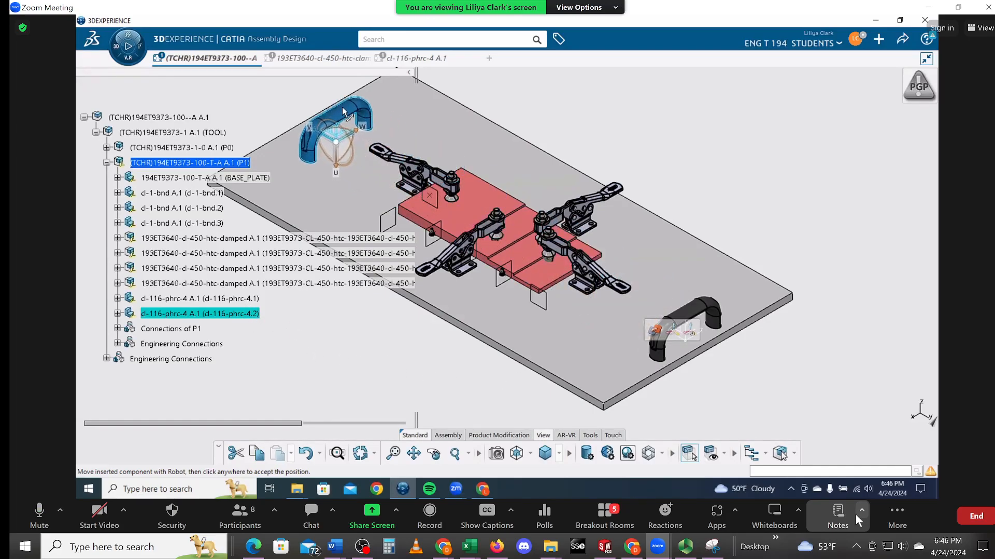
{"action": "left_click", "coordinate": [256, 96]}
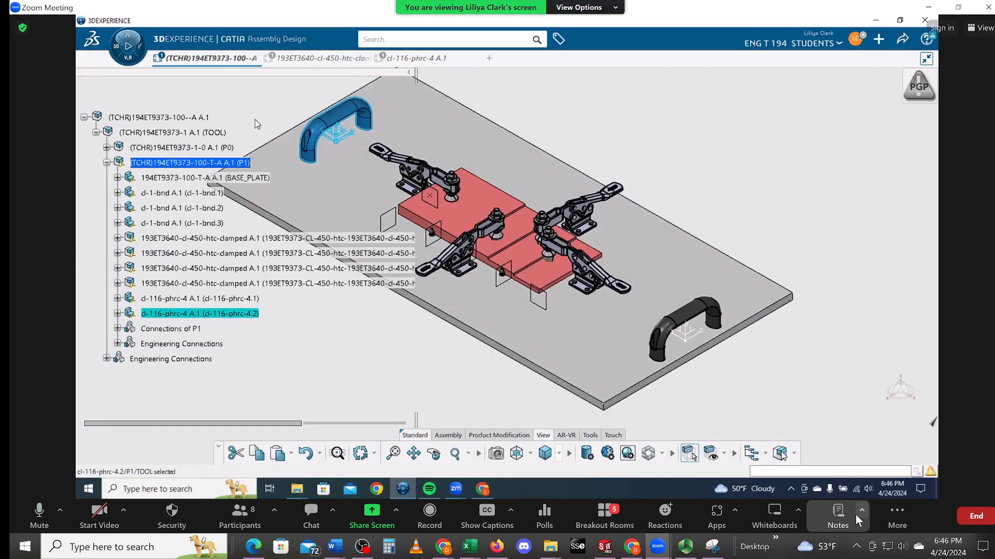
{"action": "left_click", "coordinate": [369, 374]}
- Add an offset connection between the second handle's YZ plane and the base plate's short side face beside it
{"action": "middle_click_drag", "start_coordinate": [348, 381], "coordinate": [549, 359]}
{"action": "middle_click_drag", "start_coordinate": [436, 260], "coordinate": [629, 392]}
{"action": "middle_click_drag", "start_coordinate": [496, 257], "coordinate": [606, 247]}
{"action": "middle_click_drag", "start_coordinate": [460, 322], "coordinate": [573, 316]}
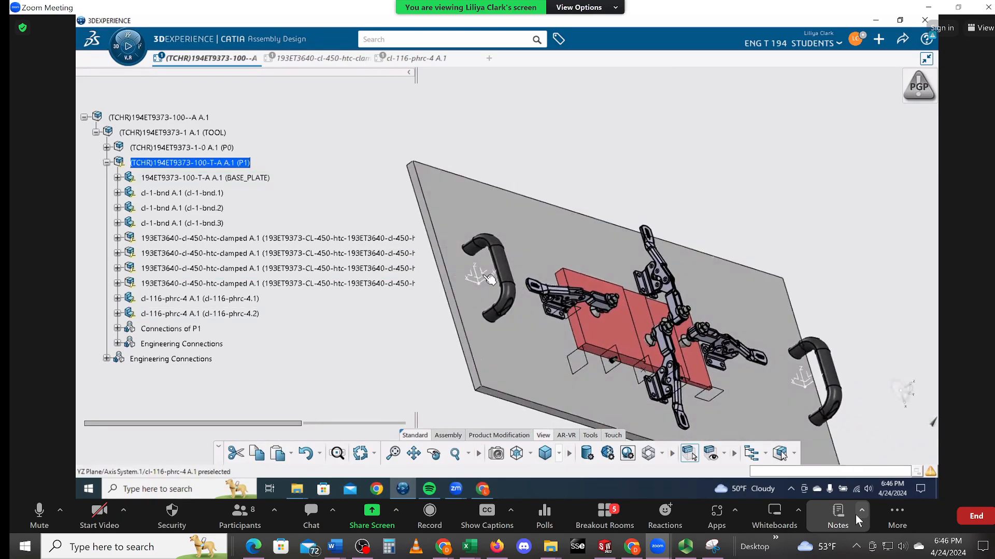
{"action": "middle_click_drag", "start_coordinate": [408, 314], "coordinate": [522, 311]}
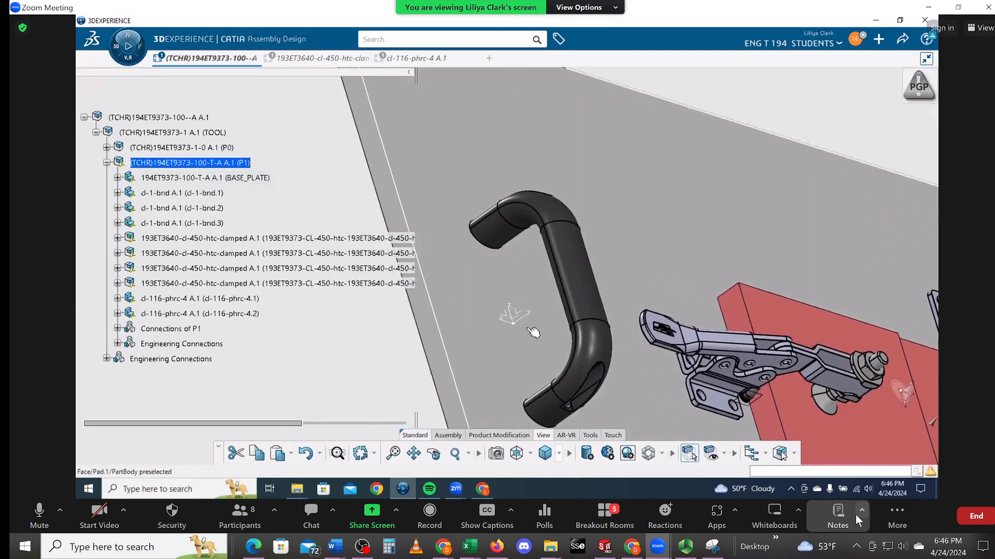
{"action": "left_click", "coordinate": [525, 316]}
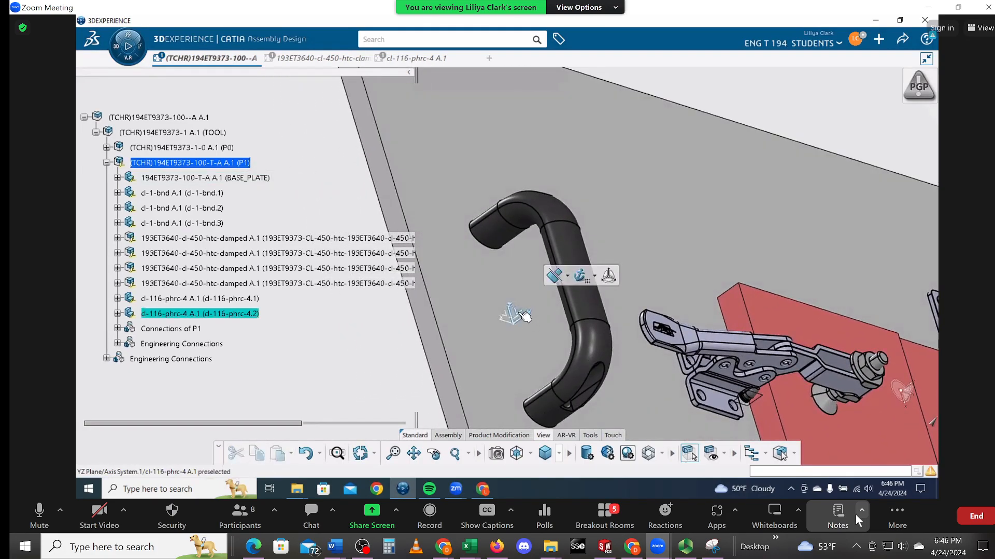
{"action": "left_click", "coordinate": [568, 276]}
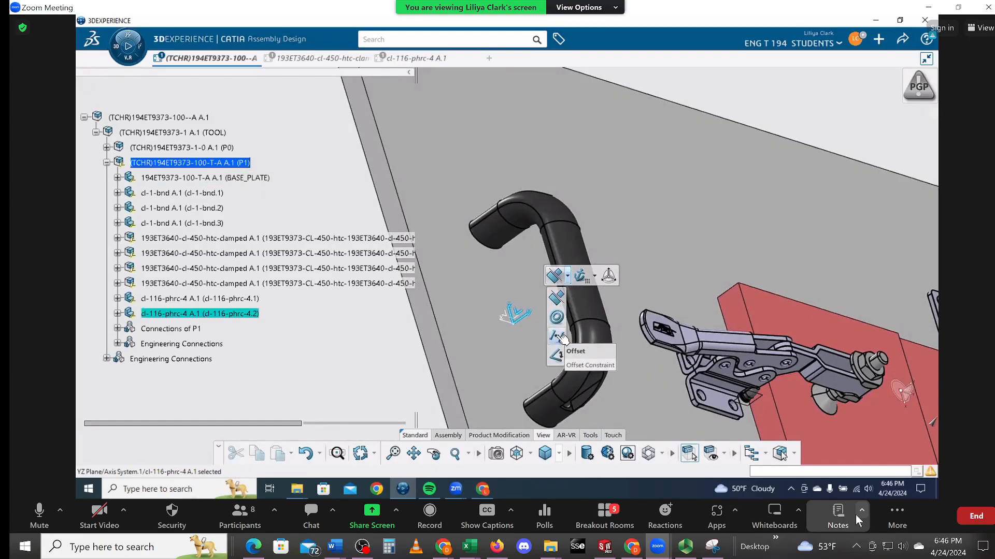
{"action": "left_click", "coordinate": [557, 337]}
{"action": "left_click", "coordinate": [440, 351]}
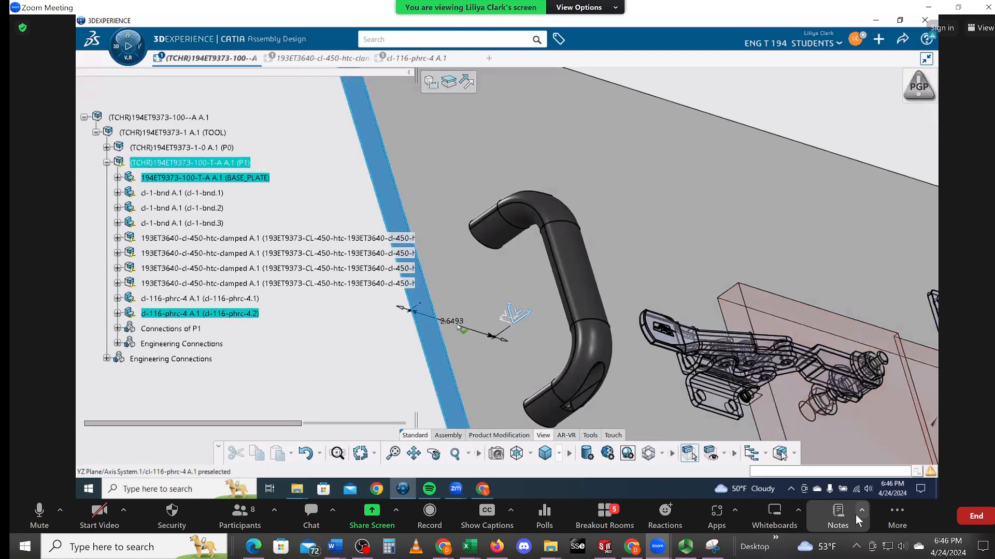
- Set the second handle's offset from the base plate's side face to 1 in and accept the connection
{"action": "double_click", "coordinate": [458, 326]}
{"action": "type", "text": "1"}
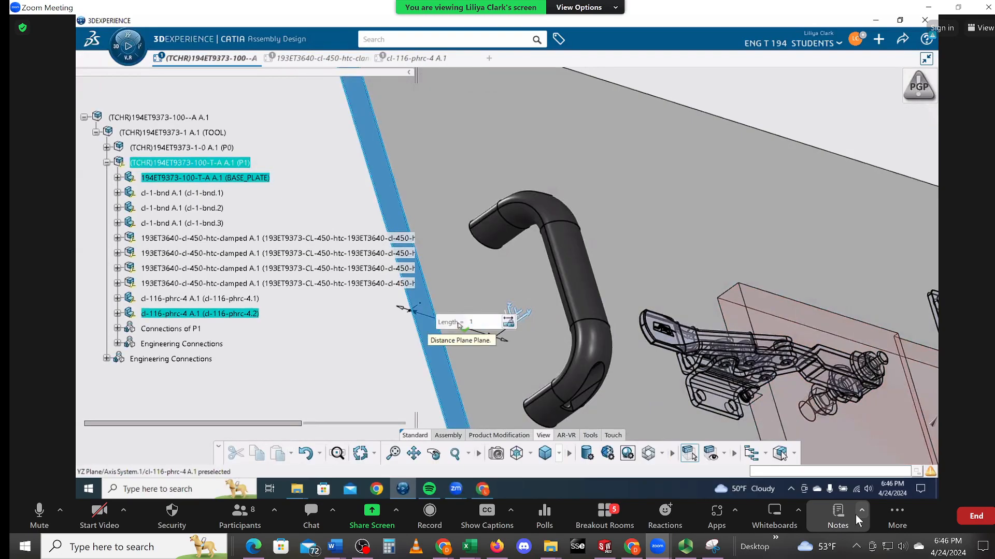
{"action": "key", "text": "Return"}
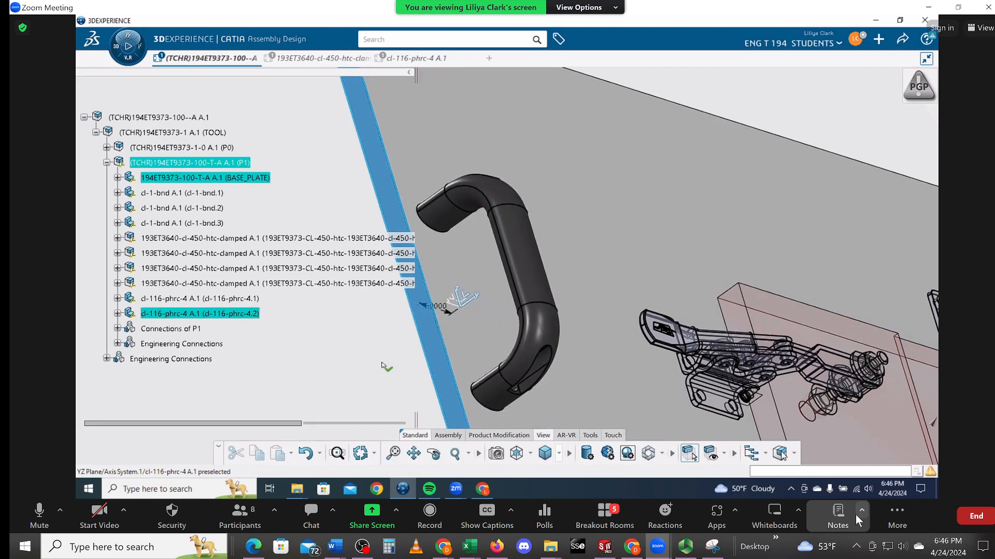
{"action": "left_click", "coordinate": [366, 354]}
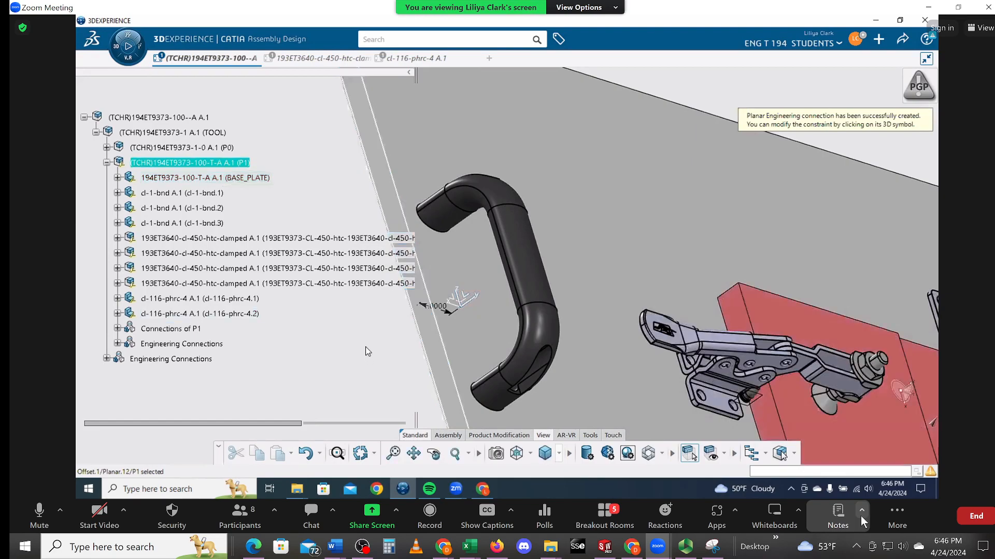
- Return to the isometric view of the whole tool and update the assembly, agreeing to reconnect the broken relations first
{"action": "middle_click_drag", "start_coordinate": [365, 346], "coordinate": [365, 347]}
{"action": "left_click", "coordinate": [516, 458]}
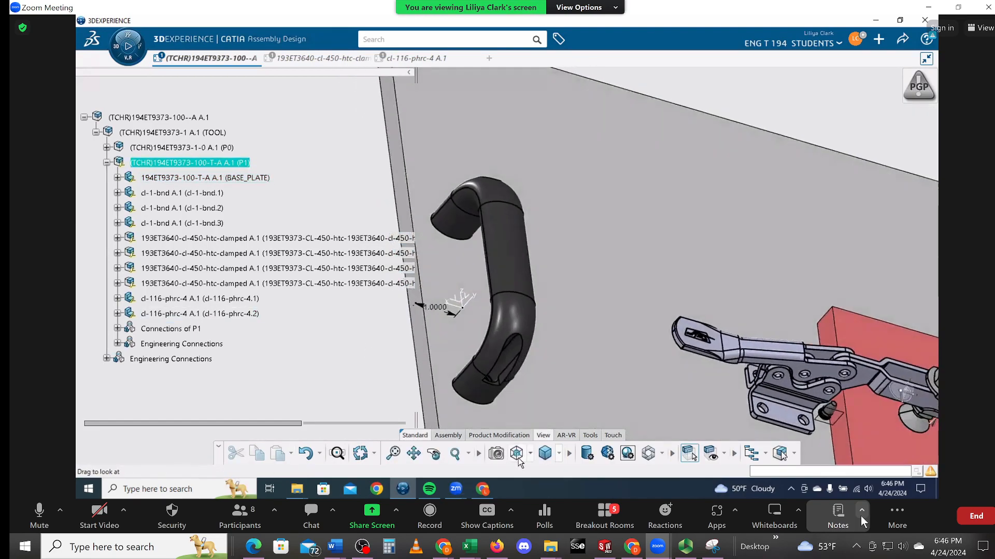
{"action": "middle_click_drag", "start_coordinate": [844, 160], "coordinate": [786, 74]}
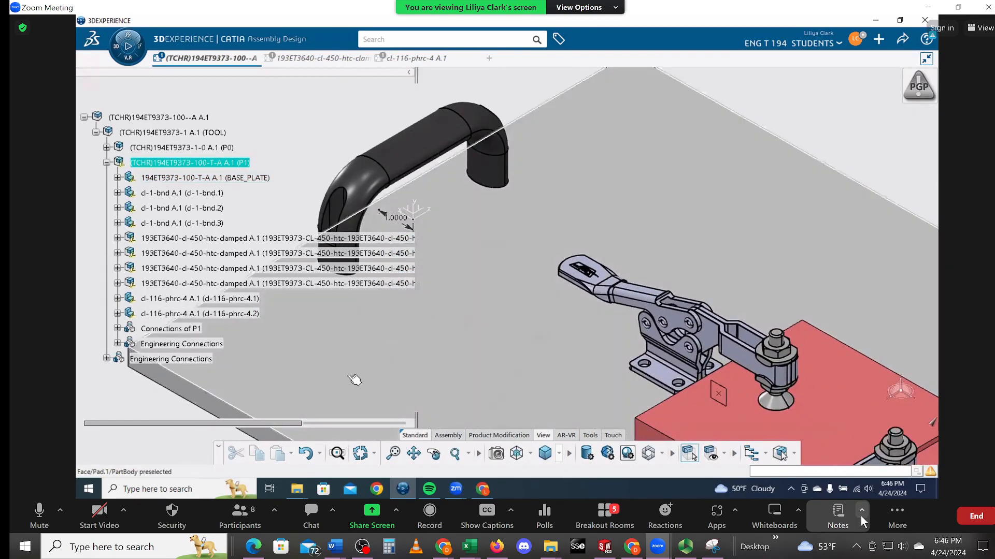
{"action": "middle_click_drag", "start_coordinate": [389, 382], "coordinate": [485, 294]}
{"action": "middle_click_drag", "start_coordinate": [333, 378], "coordinate": [372, 440]}
{"action": "middle_click_drag", "start_coordinate": [402, 369], "coordinate": [349, 320]}
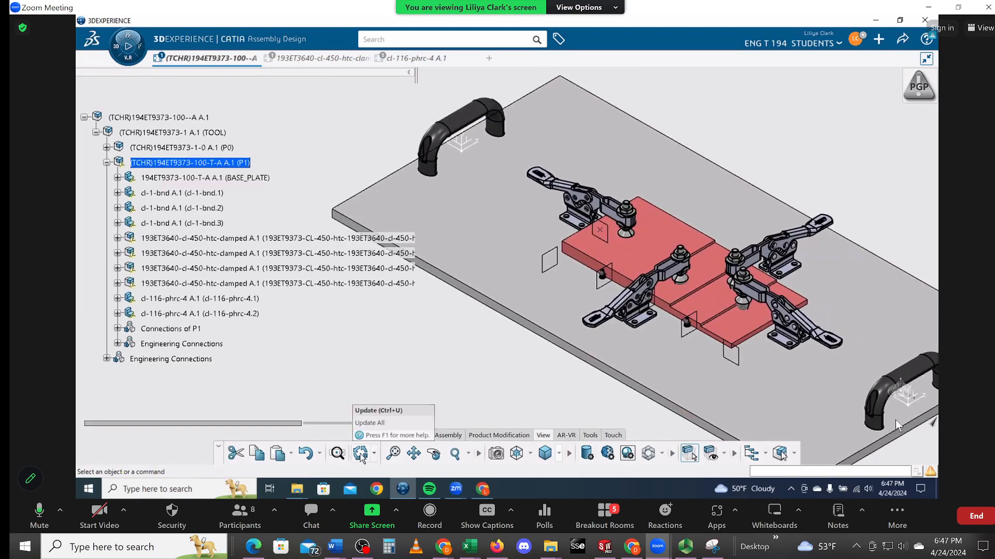
{"action": "left_click", "coordinate": [40, 514]}
{"action": "left_click", "coordinate": [360, 454]}
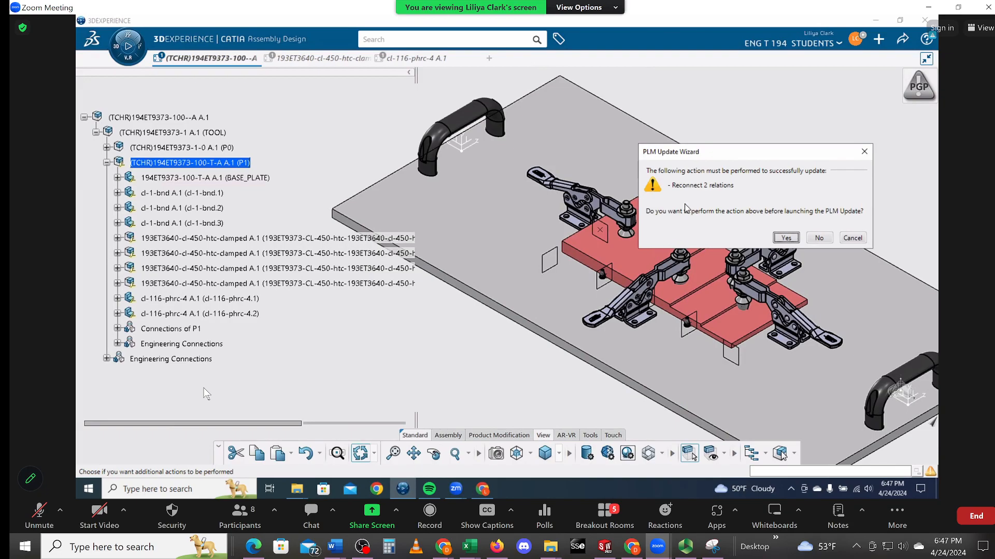
{"action": "left_click", "coordinate": [784, 237]}
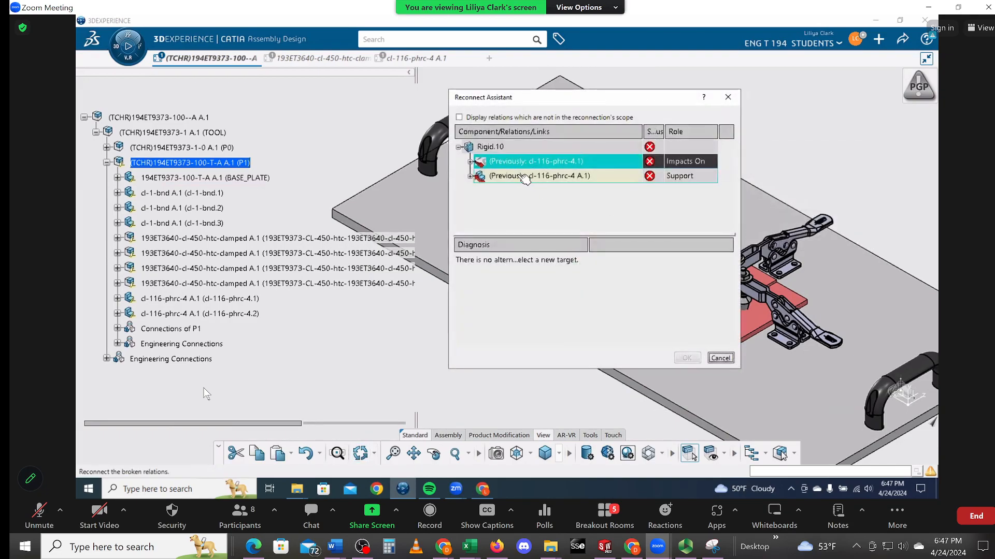
- Examine the broken support link of Rigid.10 and the first handle's connections in the tree, and cancel the Reconnect Assistant
{"action": "left_click", "coordinate": [523, 176]}
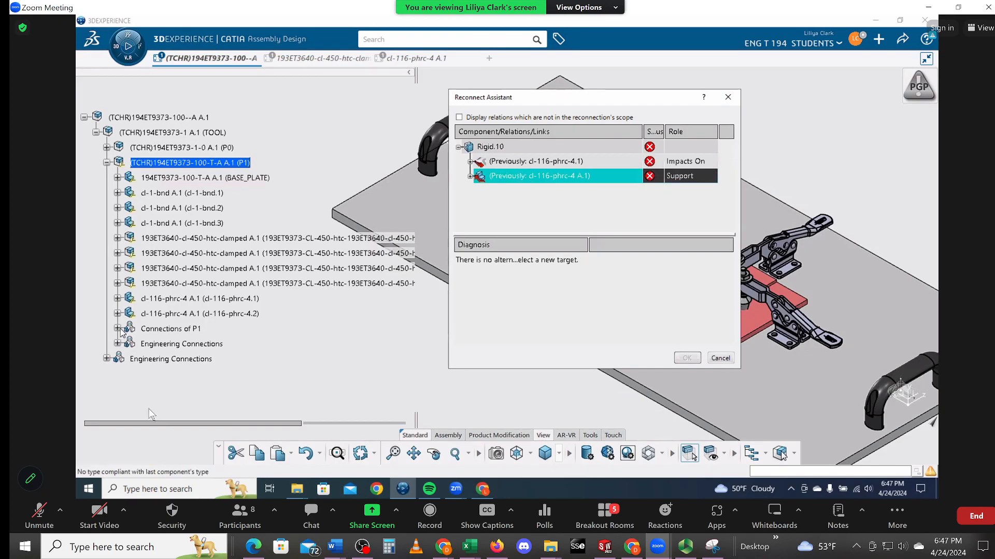
{"action": "left_click", "coordinate": [117, 298]}
{"action": "left_click", "coordinate": [40, 513]}
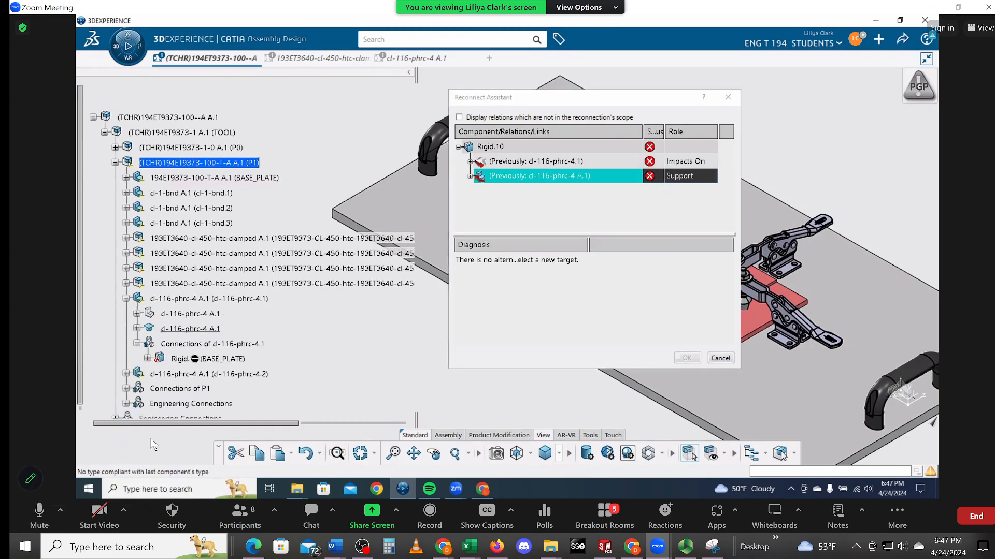
{"action": "left_click", "coordinate": [719, 359]}
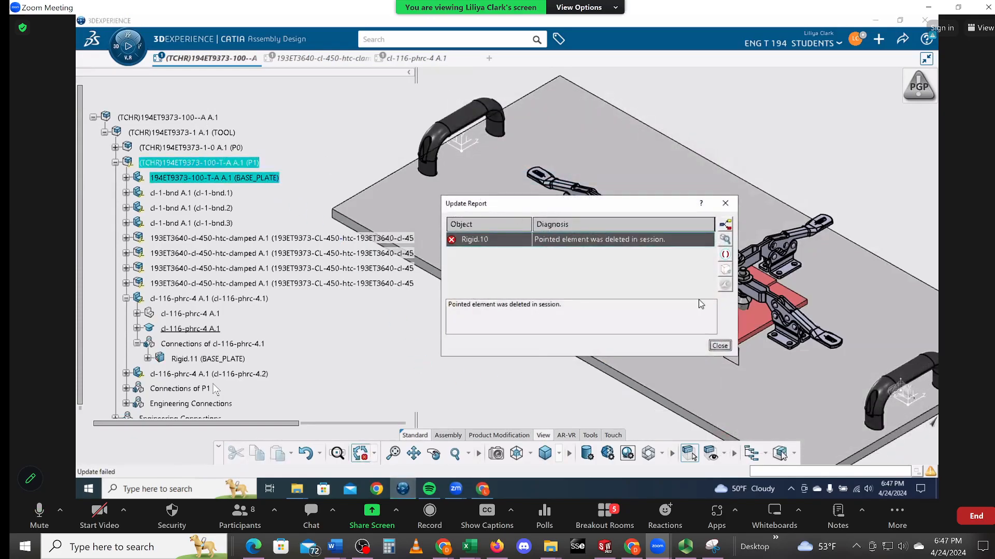
- Try to update the whole assembly without reconnecting the two broken relations, and close the update report
{"action": "left_click", "coordinate": [720, 345]}
{"action": "right_click", "coordinate": [178, 118]}
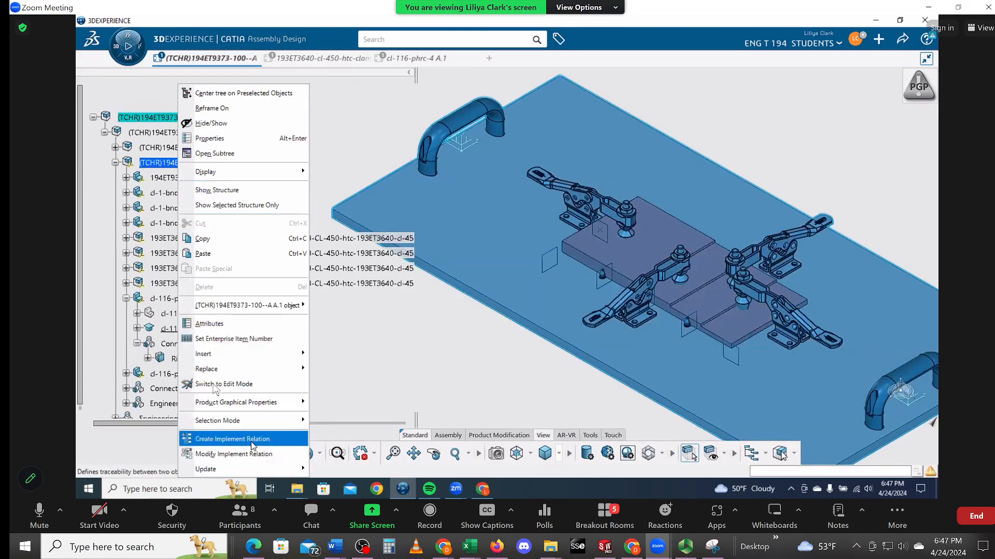
{"action": "mouse_move", "coordinate": [218, 469]}
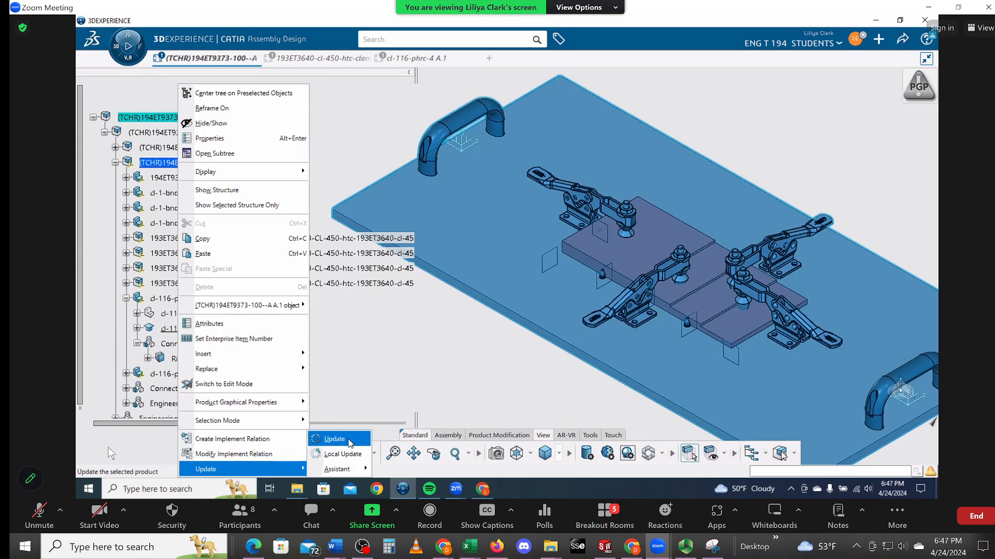
{"action": "left_click", "coordinate": [349, 440]}
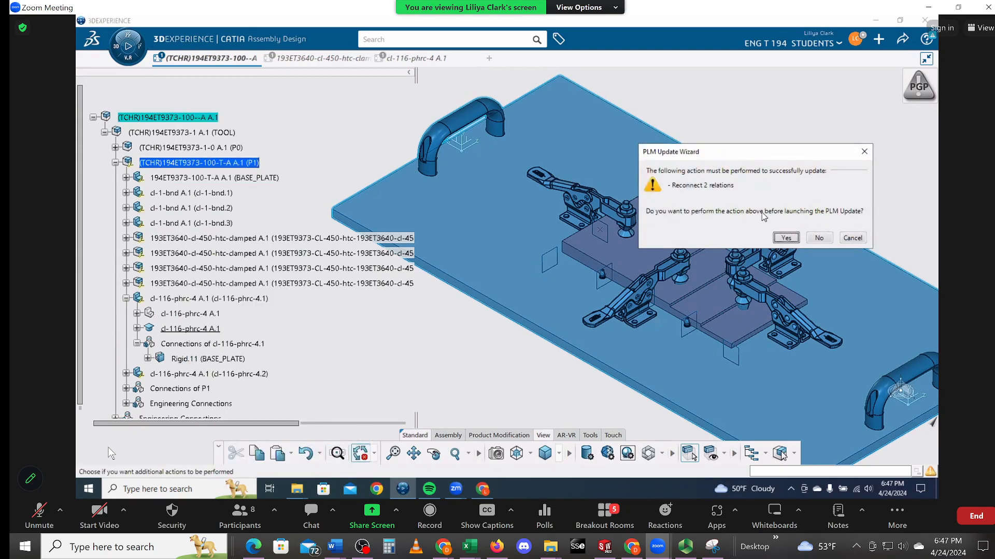
{"action": "left_click", "coordinate": [827, 240]}
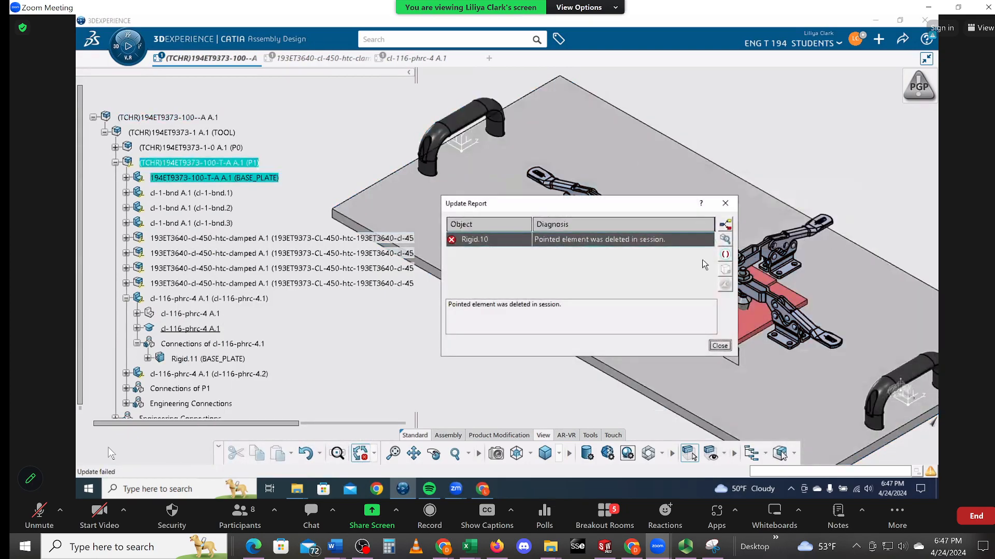
{"action": "left_click", "coordinate": [719, 345]}
{"action": "middle_click_drag", "start_coordinate": [393, 346], "coordinate": [436, 296]}
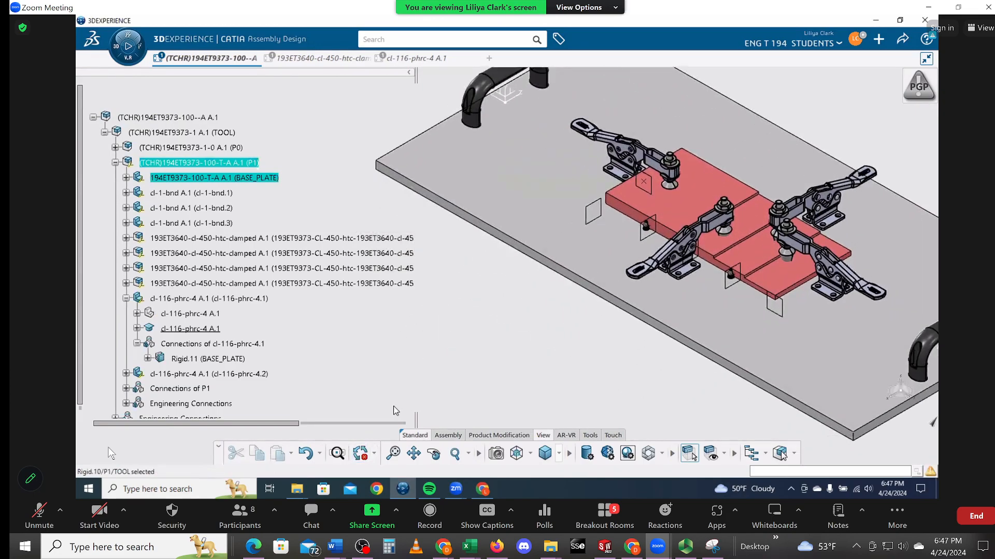
{"action": "left_click", "coordinate": [362, 454]}
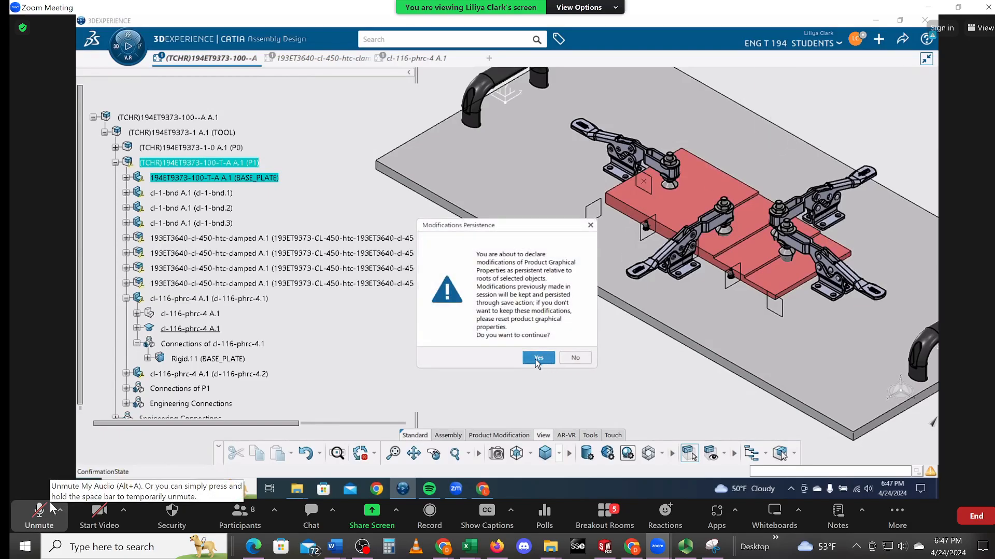
{"action": "left_click", "coordinate": [52, 509]}
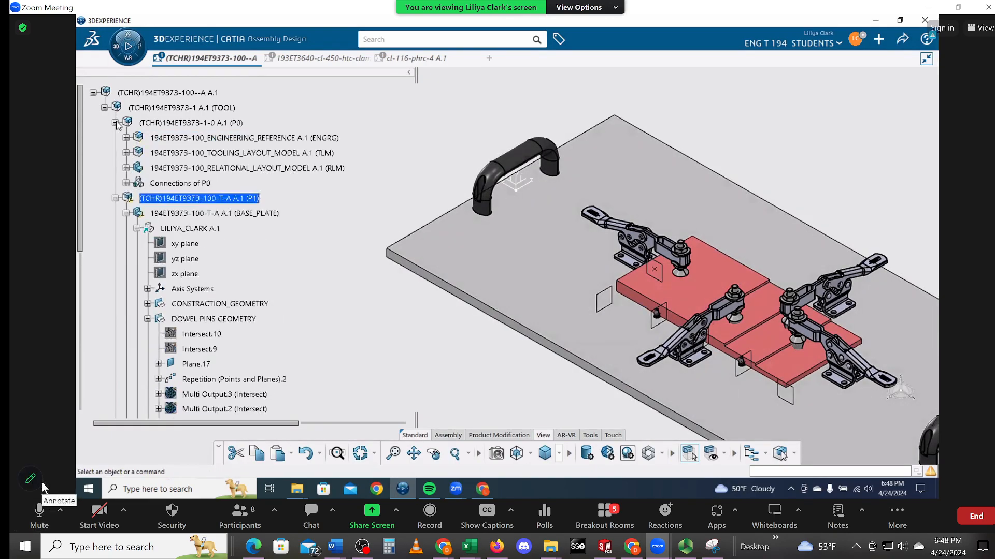
{"action": "left_click", "coordinate": [43, 508]}
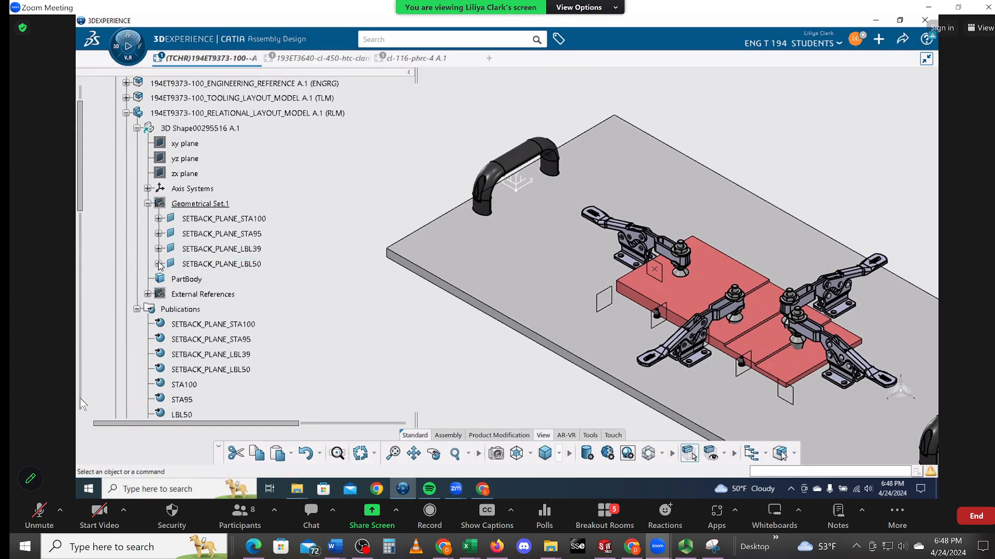
{"action": "left_click", "coordinate": [38, 516]}
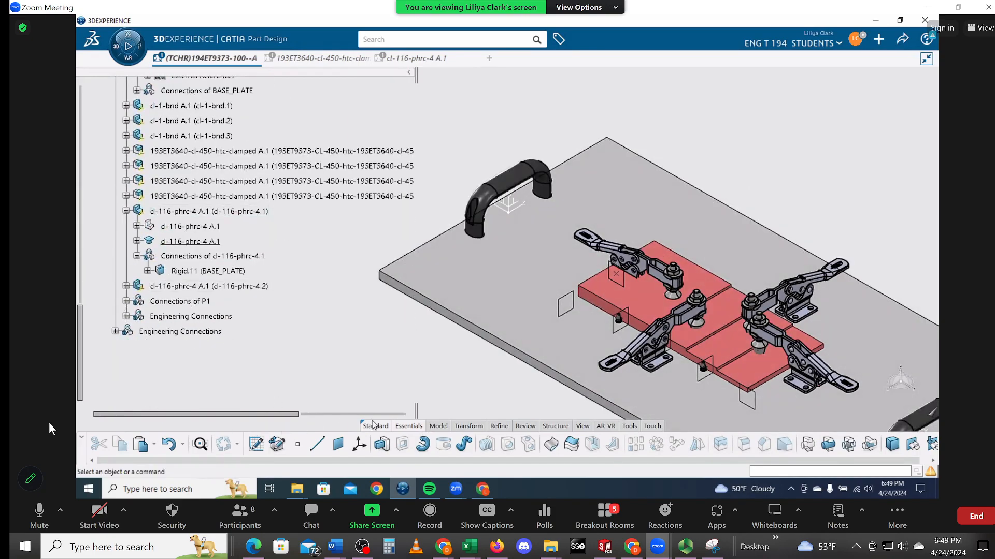
{"action": "left_click", "coordinate": [39, 514]}
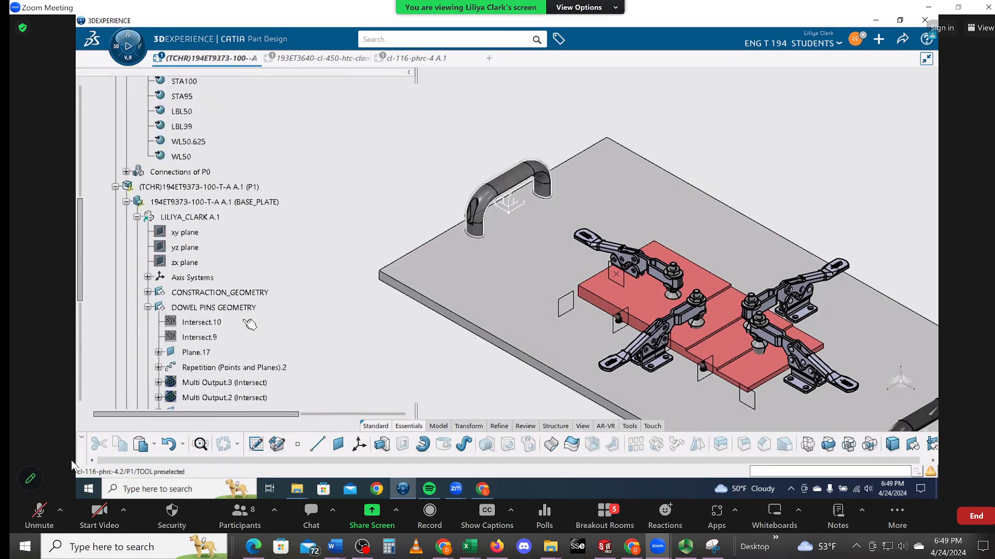
{"action": "left_click", "coordinate": [32, 514]}
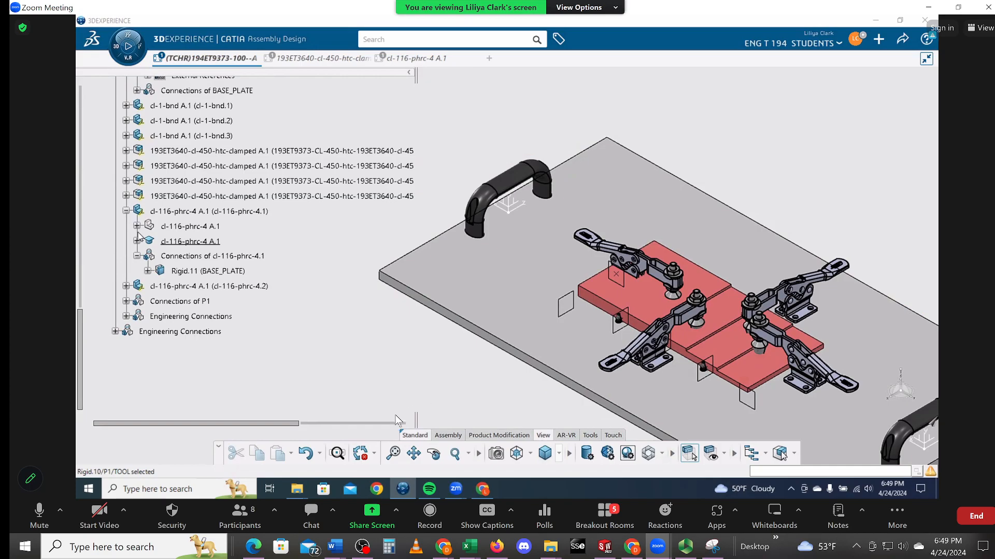
{"action": "left_click", "coordinate": [41, 526]}
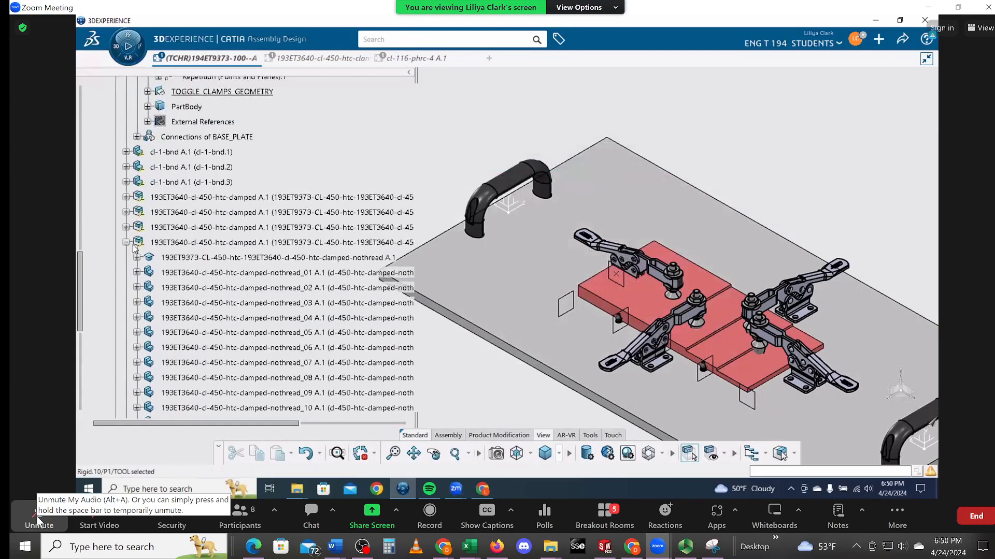
{"action": "left_click", "coordinate": [20, 512]}
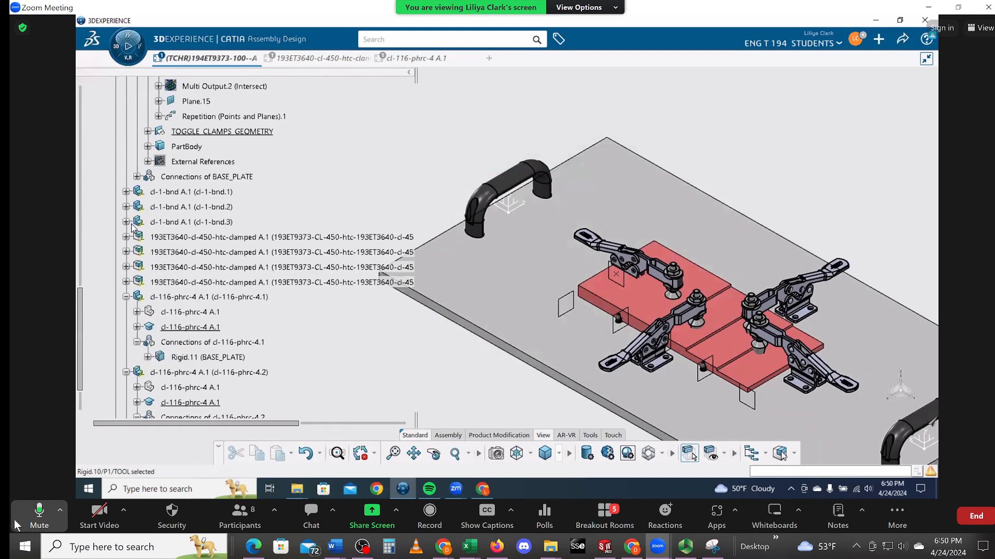
{"action": "left_click", "coordinate": [31, 511]}
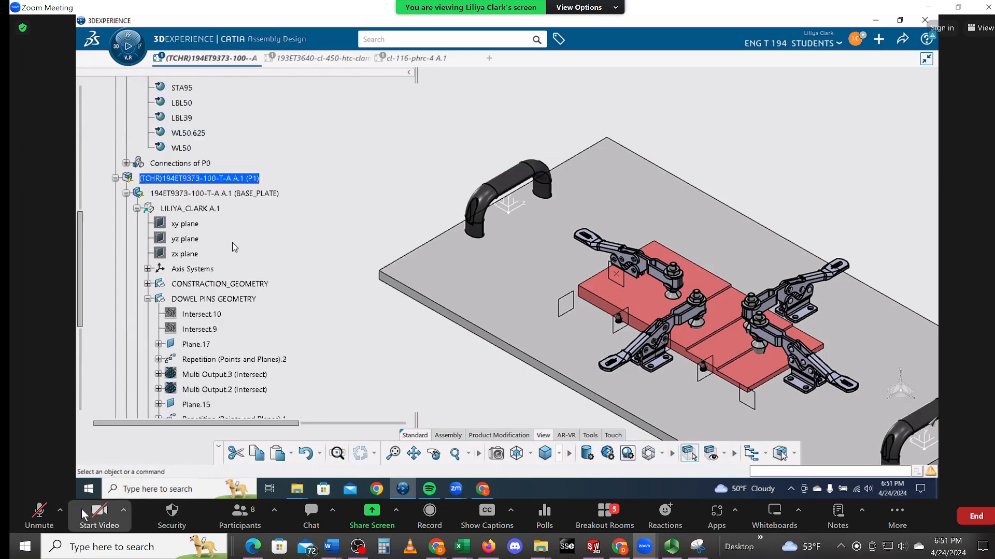
{"action": "left_click", "coordinate": [34, 513]}
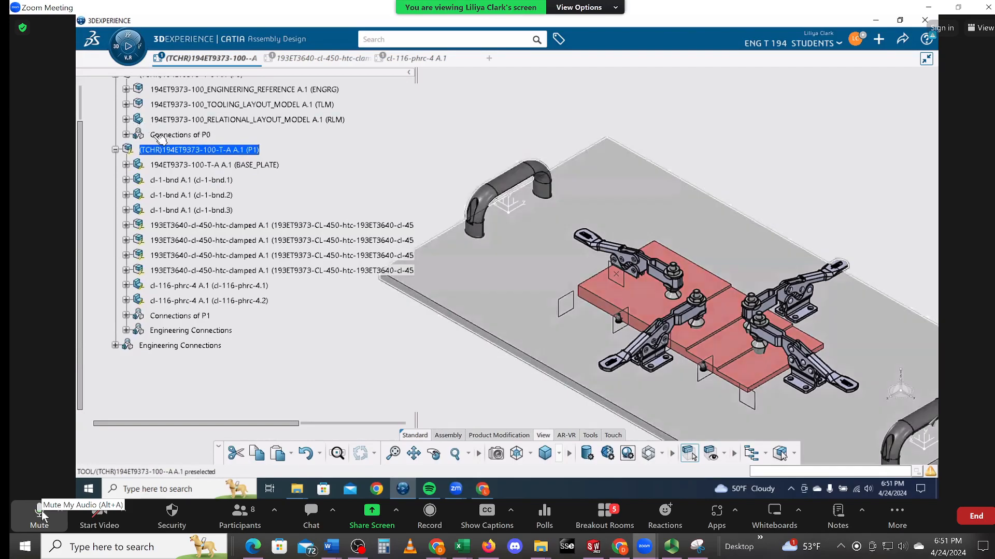
{"action": "left_click", "coordinate": [41, 510]}
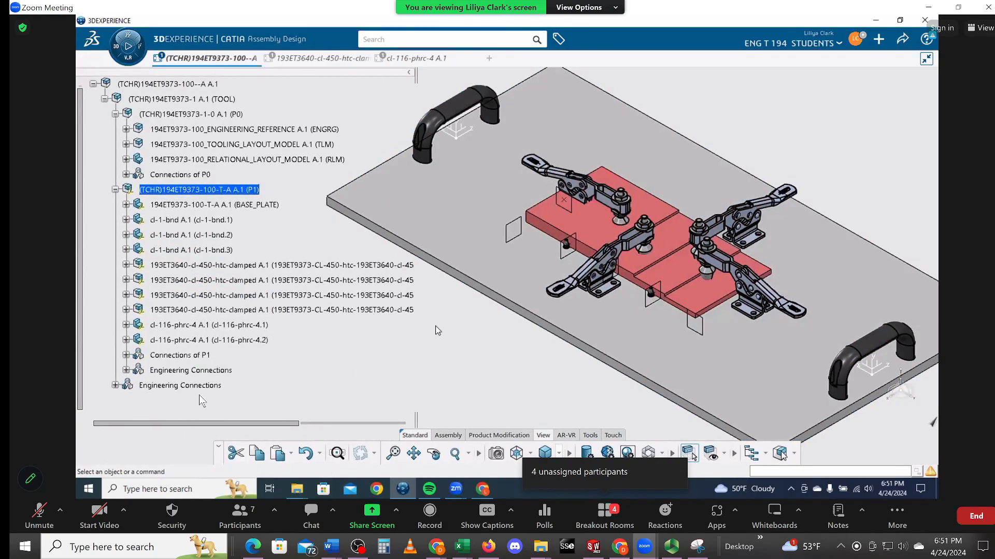
{"action": "left_click", "coordinate": [40, 515]}
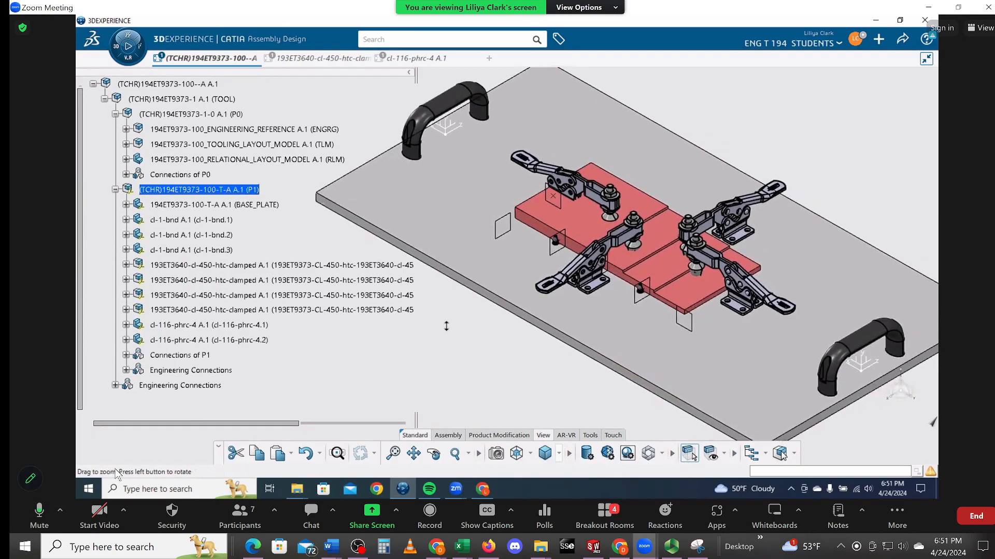
{"action": "left_click", "coordinate": [39, 513]}
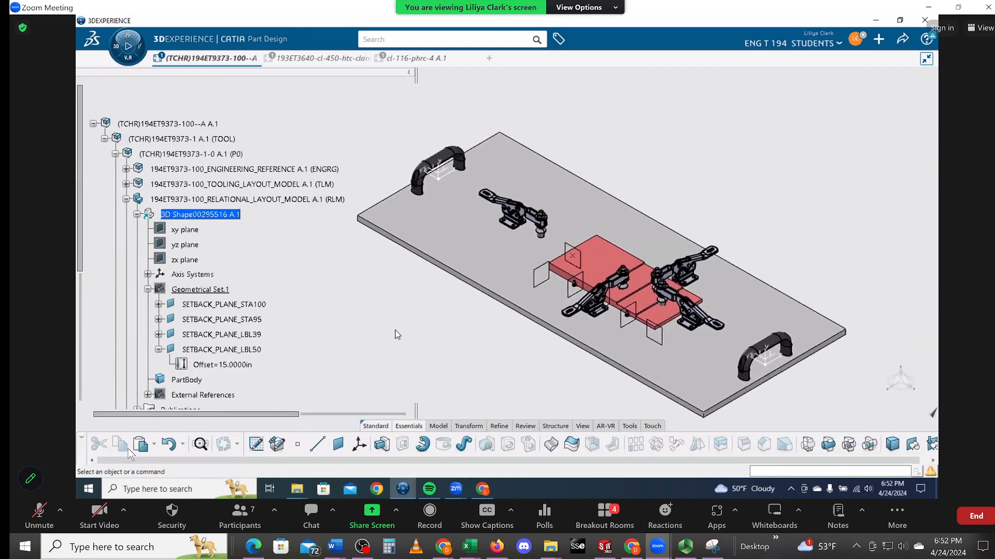
{"action": "key", "text": "alt+a"}
{"action": "left_click", "coordinate": [40, 510]}
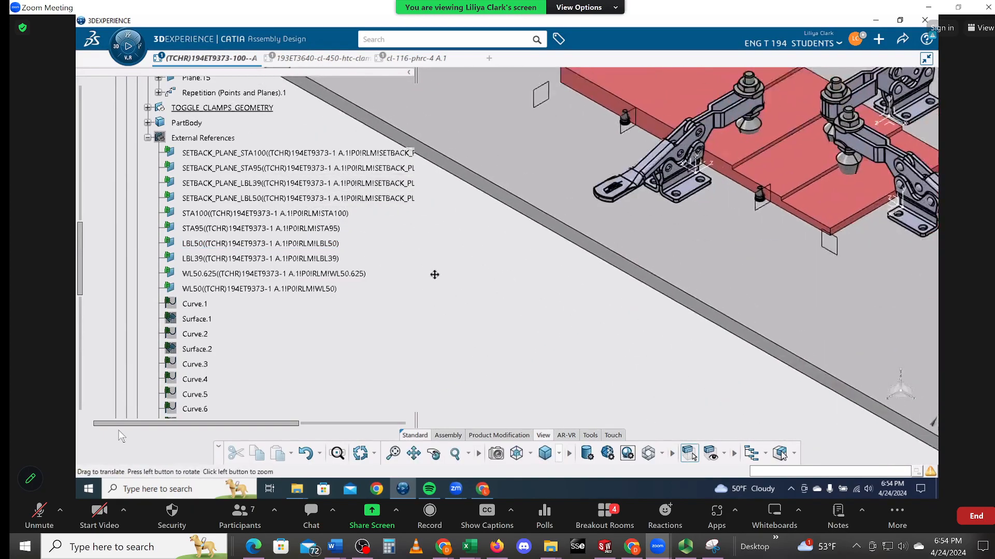
{"action": "left_click", "coordinate": [36, 514]}
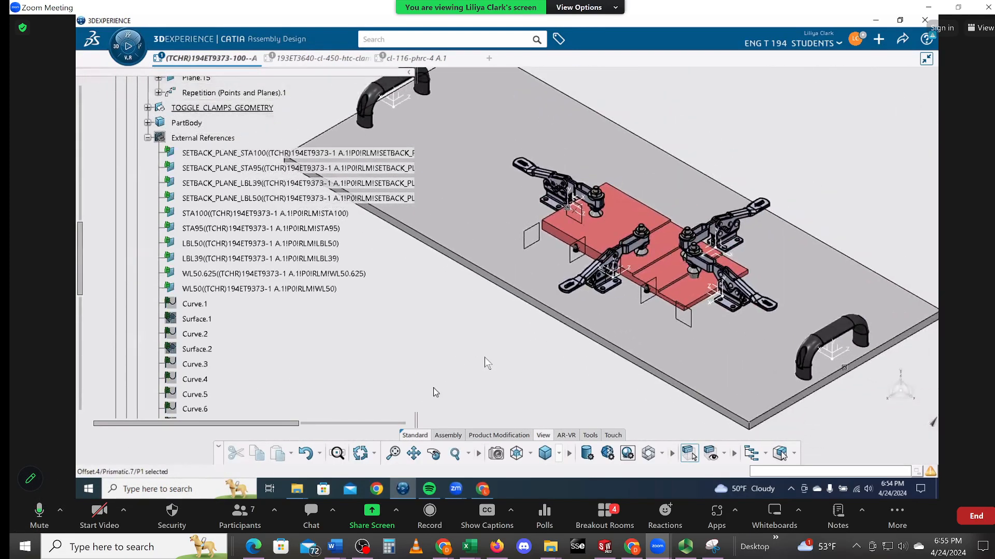
{"action": "left_click", "coordinate": [19, 506]}
{"action": "left_click", "coordinate": [20, 505]}
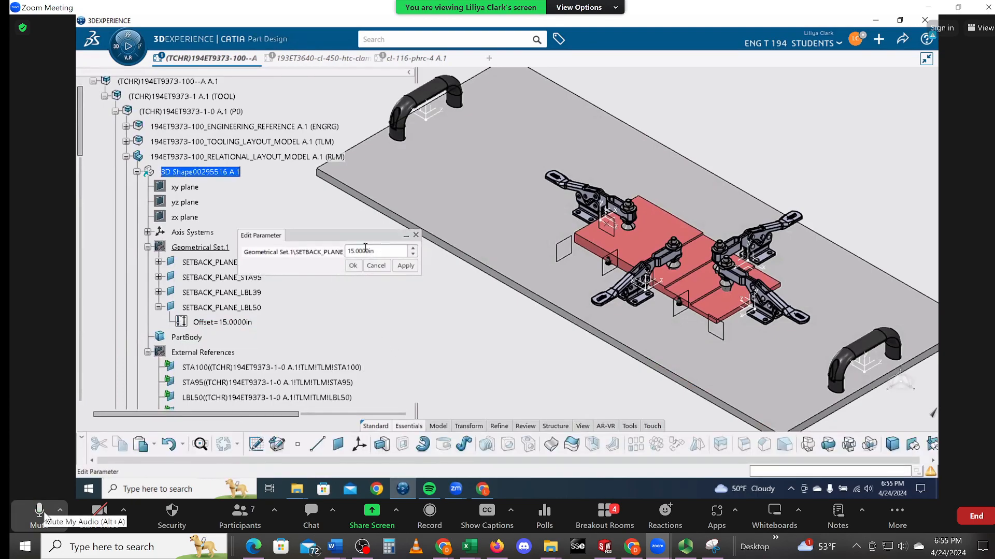
{"action": "left_click", "coordinate": [40, 512]}
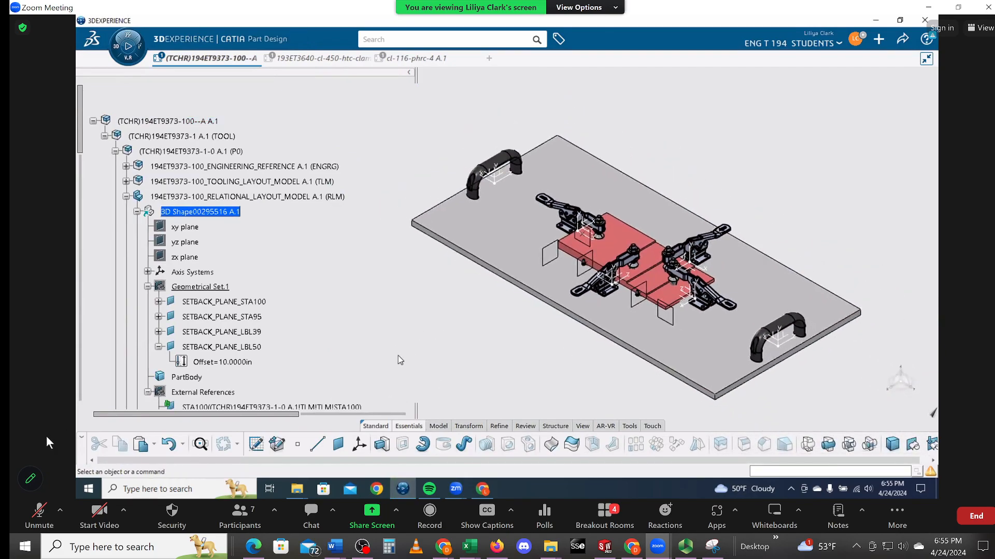
{"action": "left_click", "coordinate": [39, 515]}
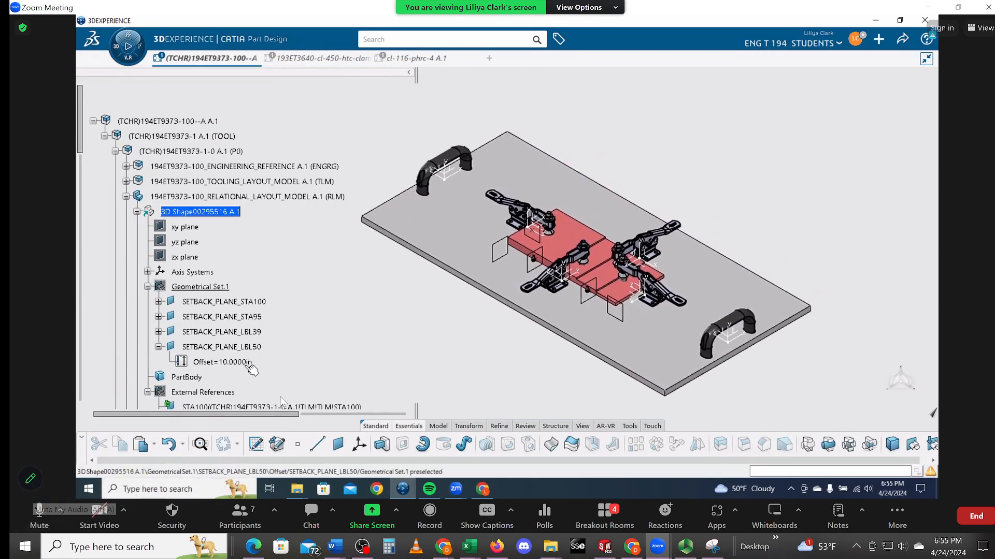
{"action": "left_click", "coordinate": [40, 511]}
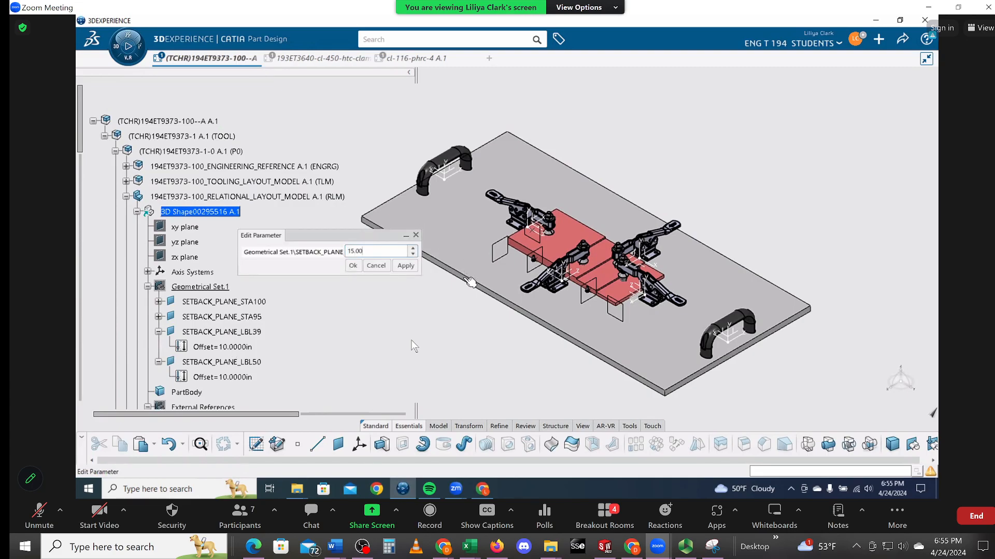
- Set the SETBACK_PLANE_LBL39 offset to 15 in and update the whole assembly from its root
{"action": "left_click", "coordinate": [354, 267]}
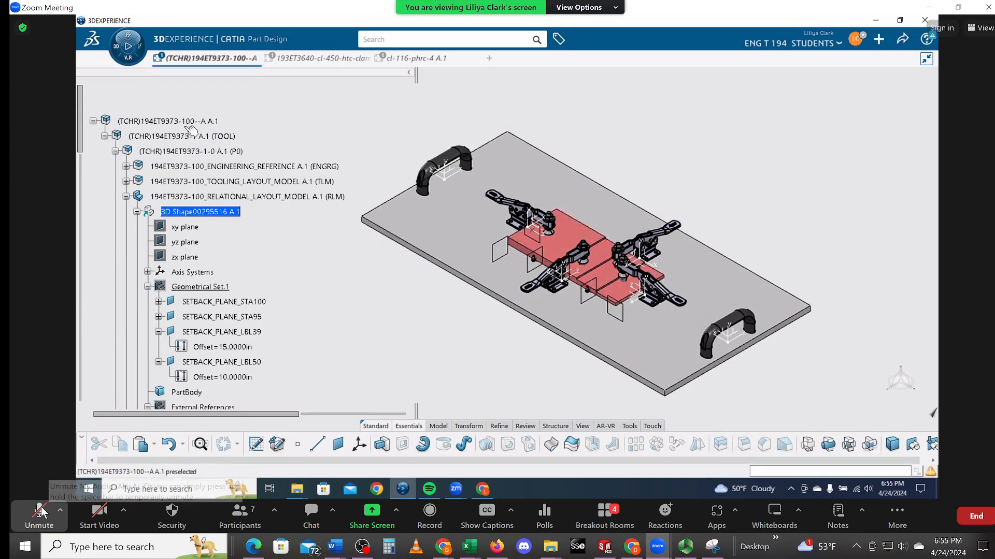
{"action": "right_click", "coordinate": [176, 122]}
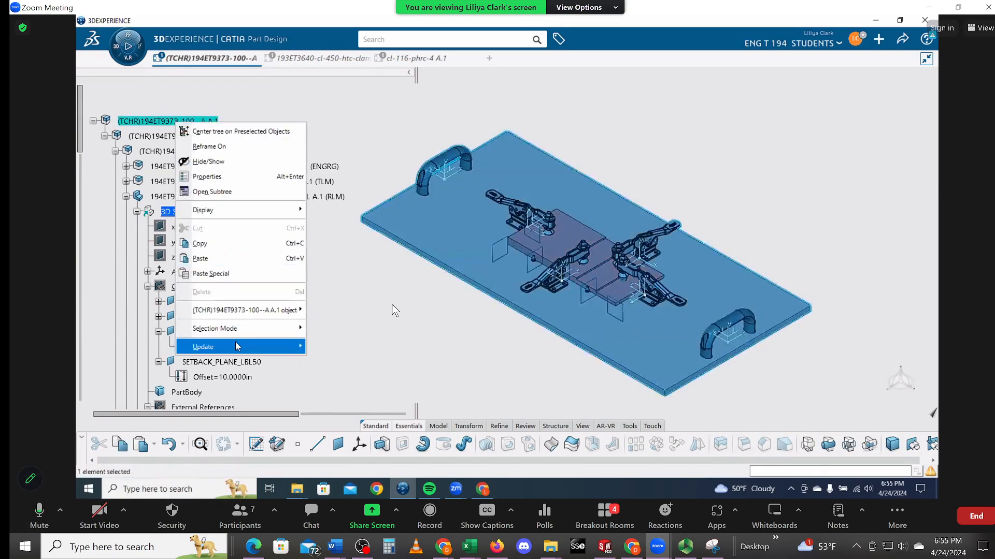
{"action": "mouse_move", "coordinate": [238, 346]}
{"action": "left_click", "coordinate": [316, 347]}
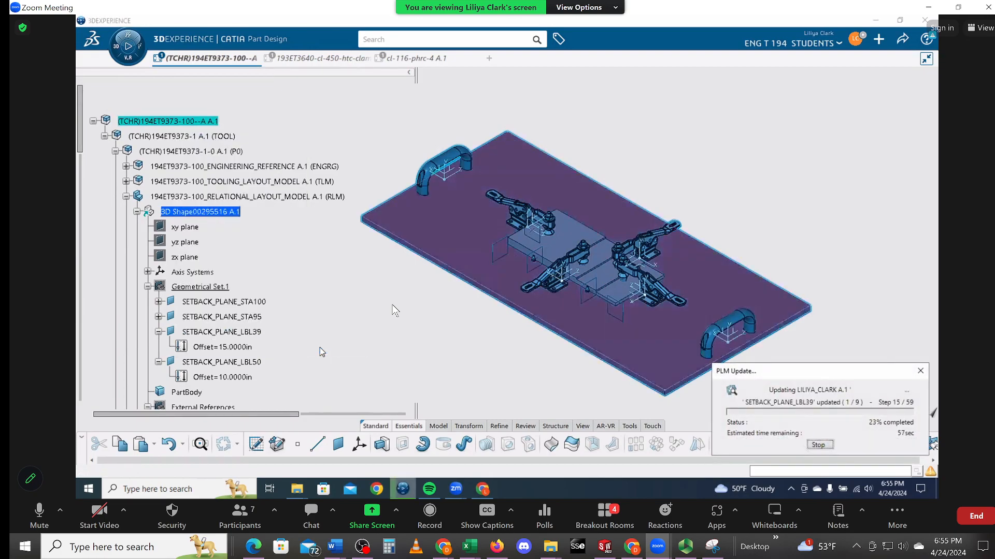
{"action": "left_click", "coordinate": [489, 389]}
{"action": "middle_click_drag", "start_coordinate": [487, 383], "coordinate": [415, 309]}
{"action": "left_click", "coordinate": [39, 513]}
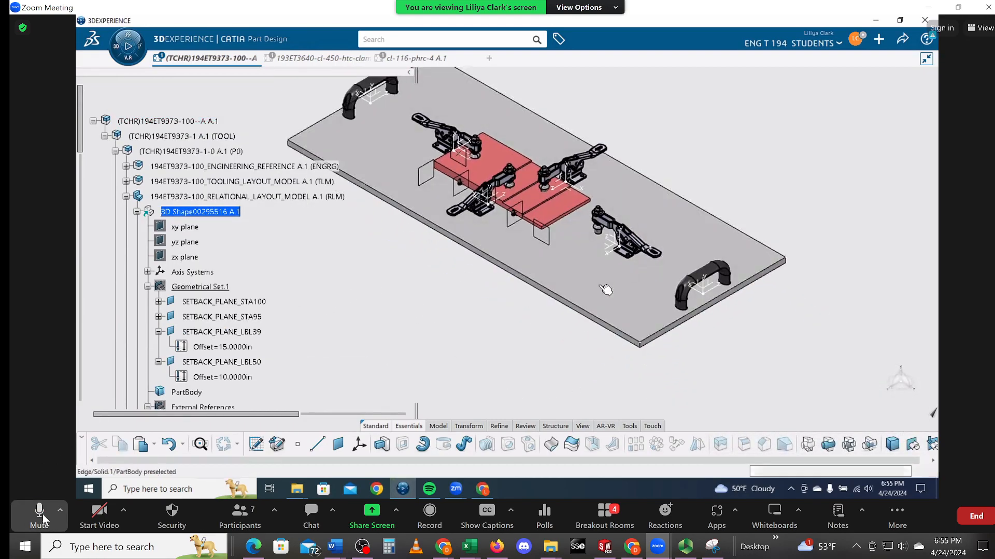
- Select the clamp nearest the second handle, find its entry in the tree, and collapse the expanded structure of the fourth clamp
{"action": "scroll", "coordinate": [325, 289], "scroll_direction": "down", "scroll_amount": 2}
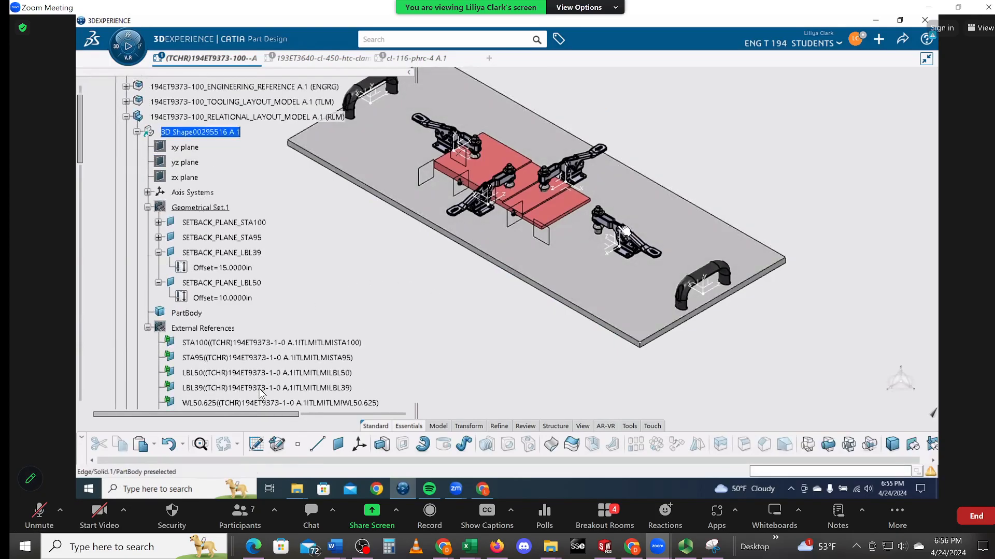
{"action": "left_click", "coordinate": [635, 245]}
{"action": "left_click", "coordinate": [773, 160]}
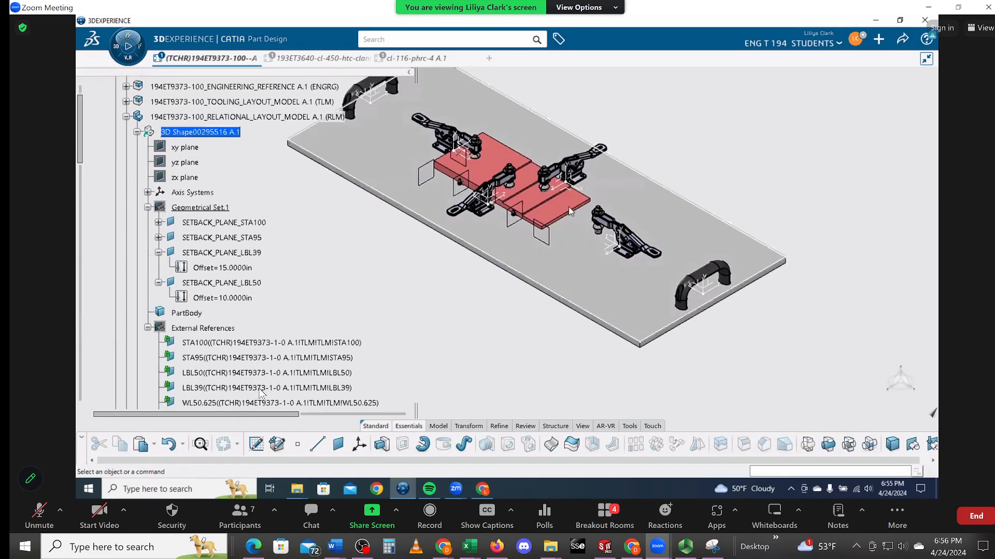
{"action": "left_click", "coordinate": [607, 228]}
{"action": "scroll", "coordinate": [258, 323], "scroll_direction": "down", "scroll_amount": 10}
{"action": "scroll", "coordinate": [258, 322], "scroll_direction": "down", "scroll_amount": 4}
{"action": "scroll", "coordinate": [254, 319], "scroll_direction": "up", "scroll_amount": 8}
{"action": "scroll", "coordinate": [238, 310], "scroll_direction": "down", "scroll_amount": 7}
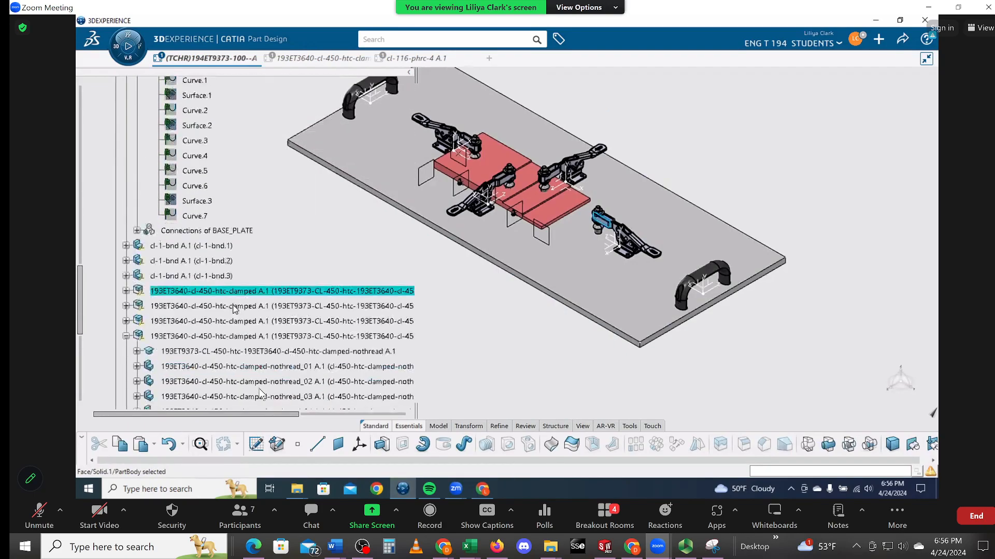
{"action": "scroll", "coordinate": [234, 310], "scroll_direction": "down", "scroll_amount": 5}
{"action": "left_click", "coordinate": [126, 178]}
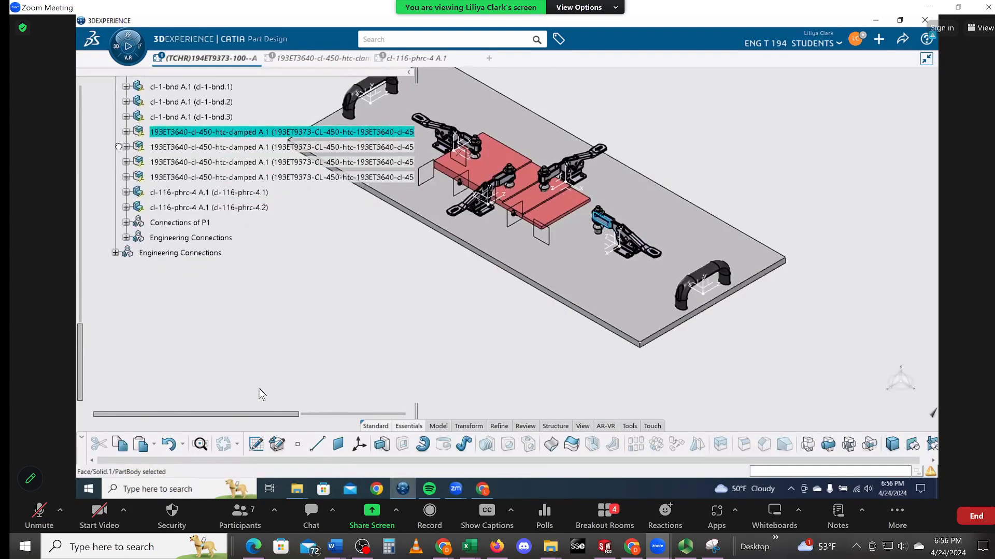
- Delete the Offset constraint from the Prismatic.8 connection of the clamp nearest the second handle, keeping the current configuration despite the locked type mismatch
{"action": "left_click", "coordinate": [126, 177]}
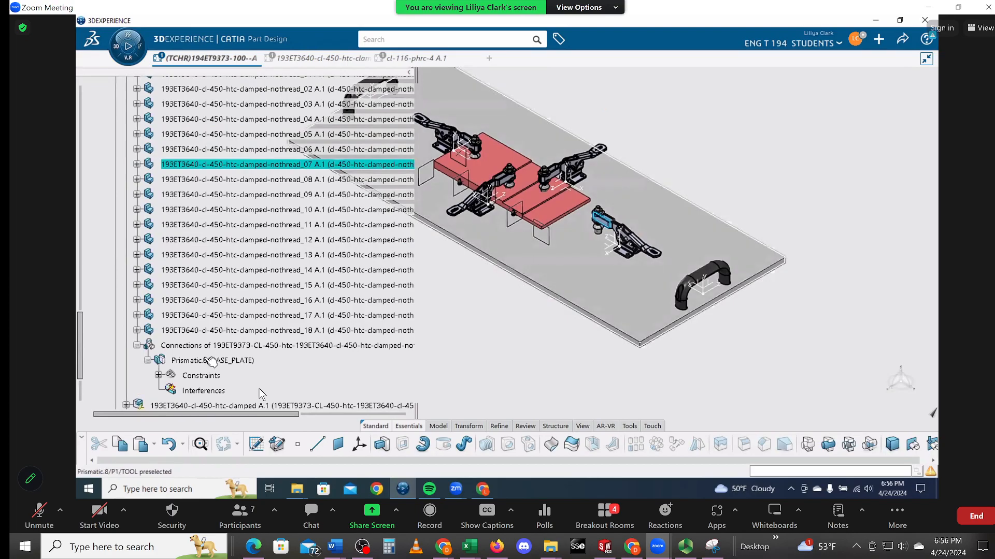
{"action": "double_click", "coordinate": [212, 361]}
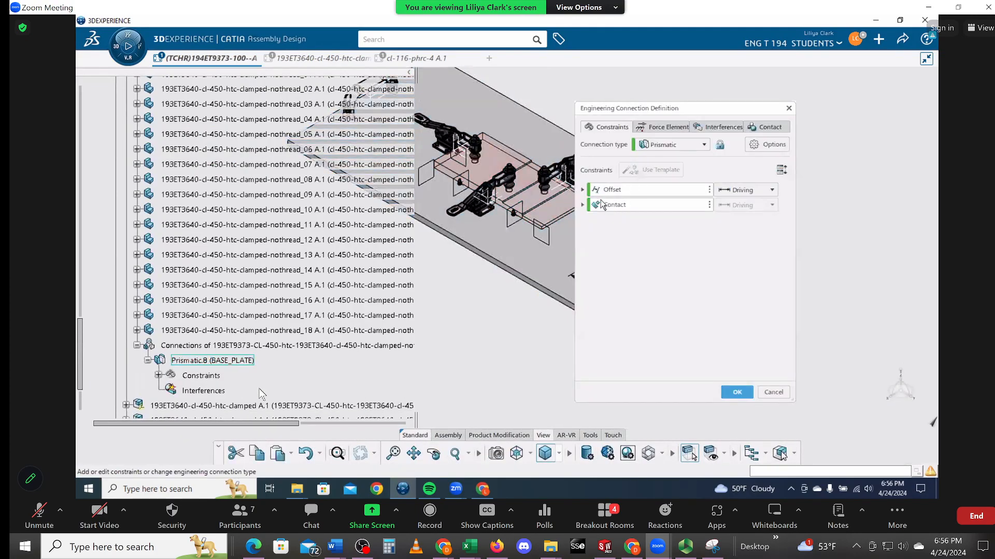
{"action": "left_click", "coordinate": [709, 189]}
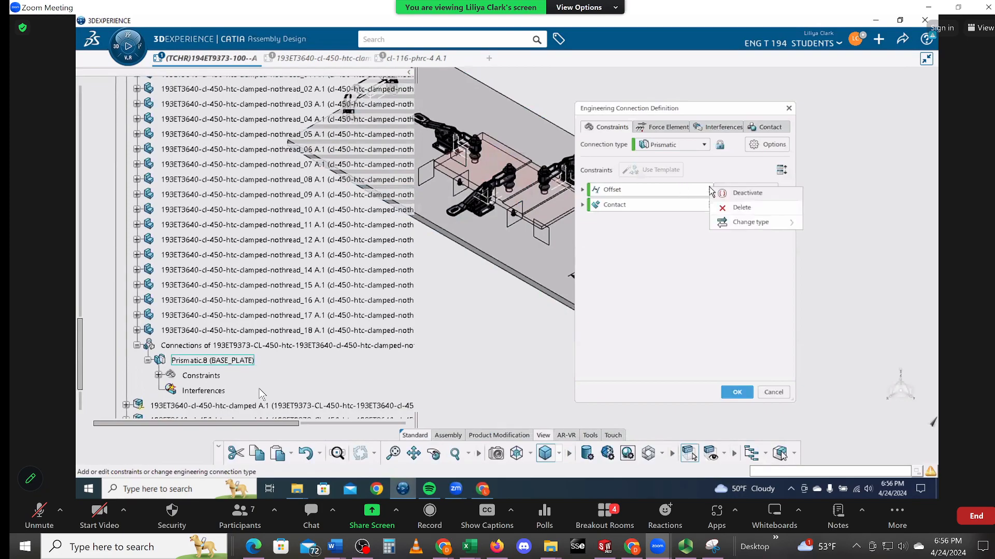
{"action": "left_click", "coordinate": [740, 208]}
{"action": "left_click", "coordinate": [29, 516]}
{"action": "left_click", "coordinate": [737, 393]}
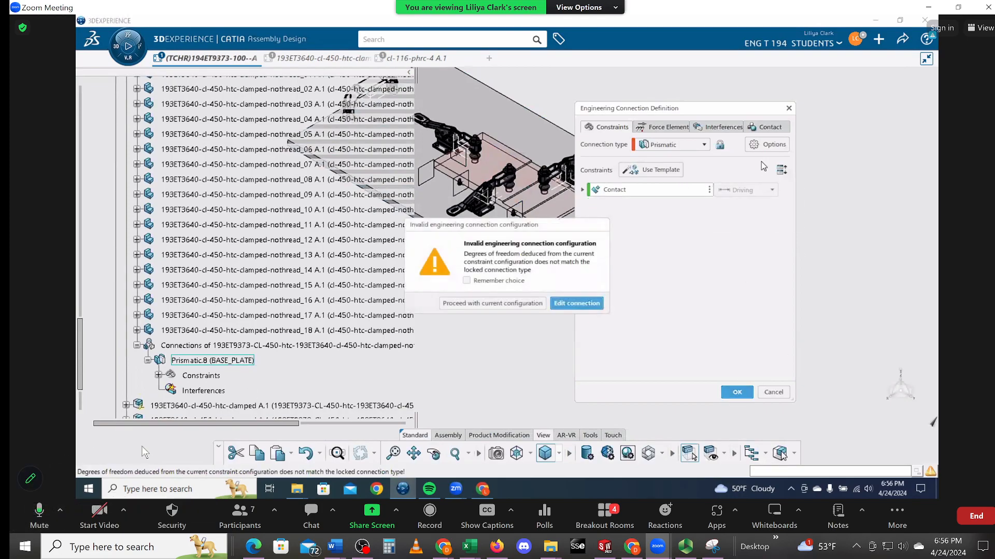
{"action": "left_click", "coordinate": [499, 303]}
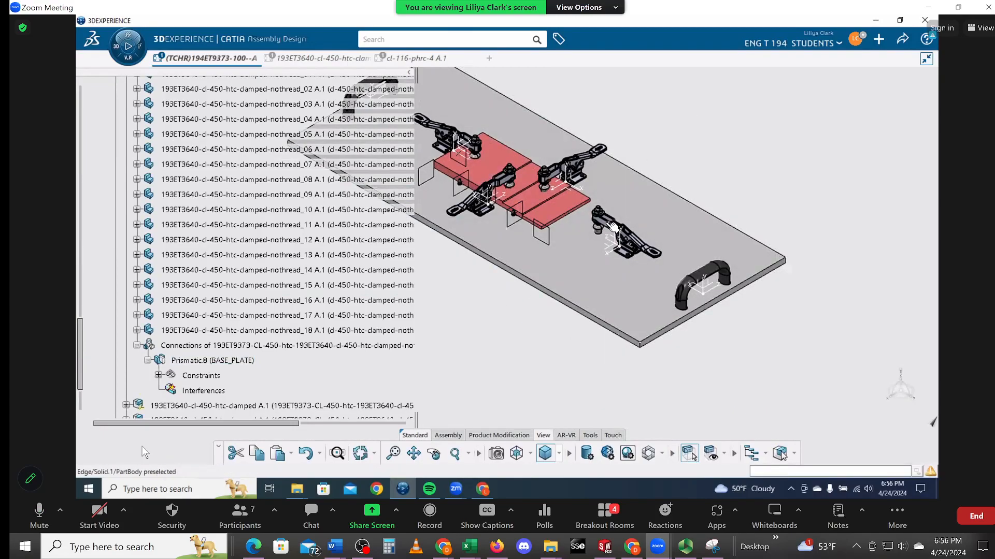
- Select the clamp nearest the second handle again and find its connections under its expanded structure in the tree
{"action": "left_click", "coordinate": [609, 224]}
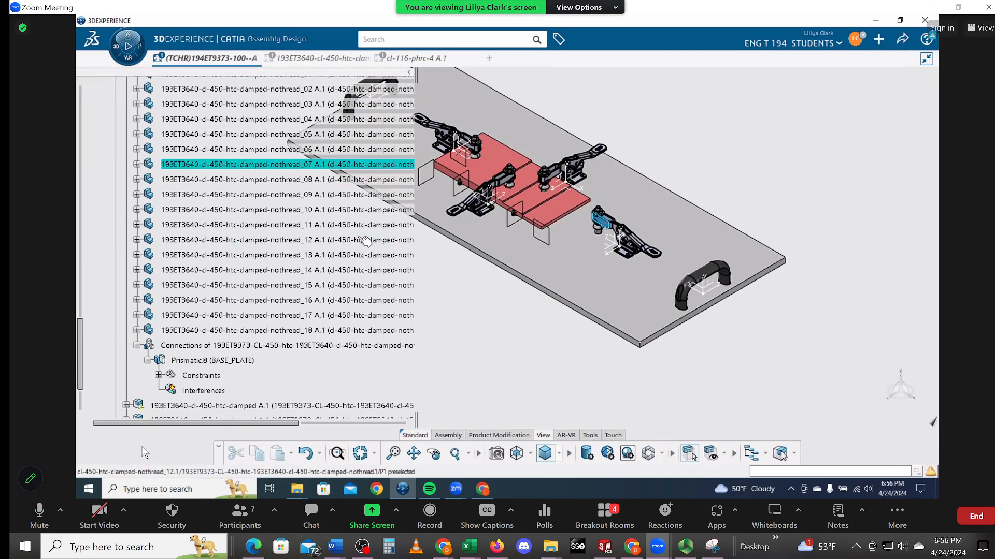
{"action": "scroll", "coordinate": [366, 241], "scroll_direction": "up", "scroll_amount": 3}
{"action": "left_click", "coordinate": [125, 163]}
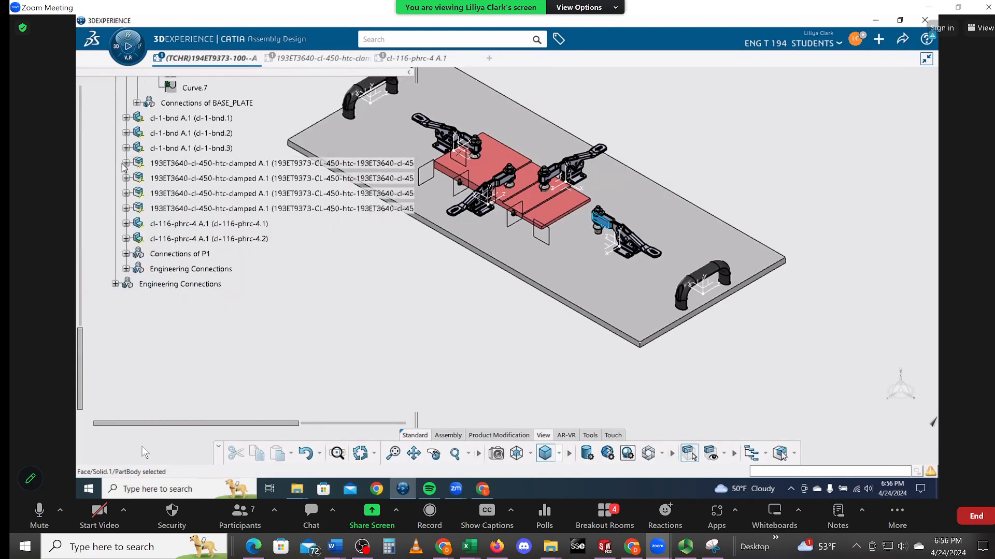
{"action": "left_click", "coordinate": [55, 511]}
{"action": "left_click", "coordinate": [637, 239]}
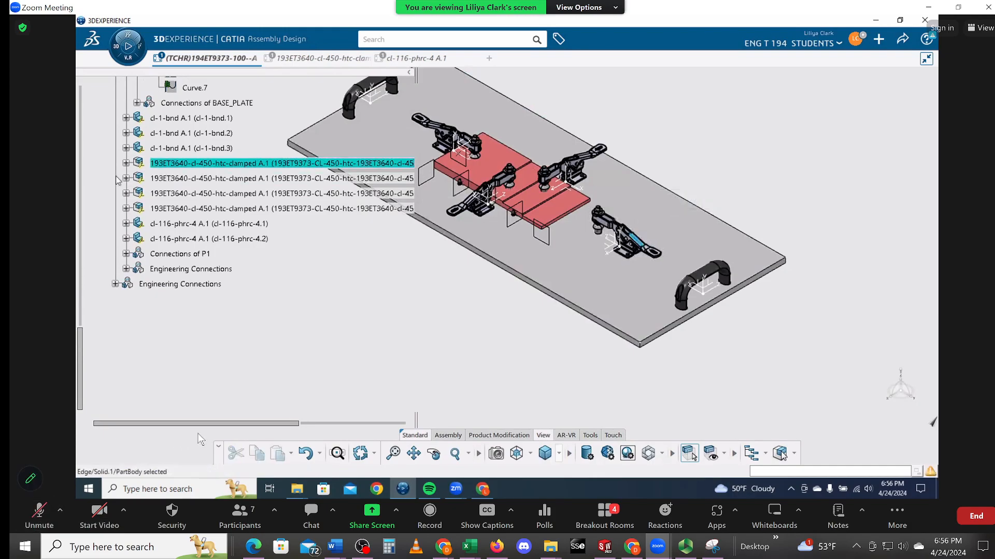
{"action": "left_click", "coordinate": [126, 164]}
{"action": "scroll", "coordinate": [136, 176], "scroll_direction": "up", "scroll_amount": 3}
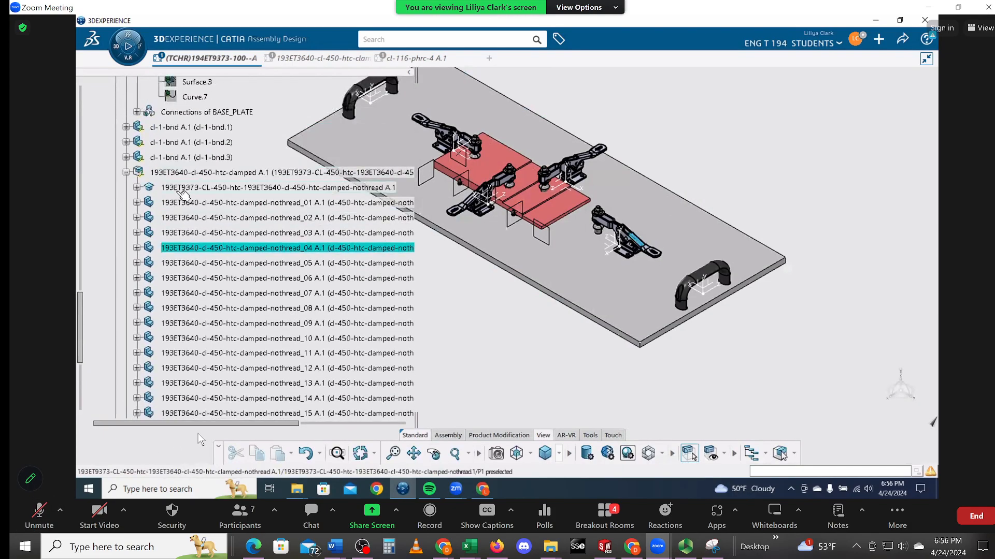
{"action": "scroll", "coordinate": [197, 207], "scroll_direction": "down", "scroll_amount": 3}
{"action": "left_click", "coordinate": [45, 507]}
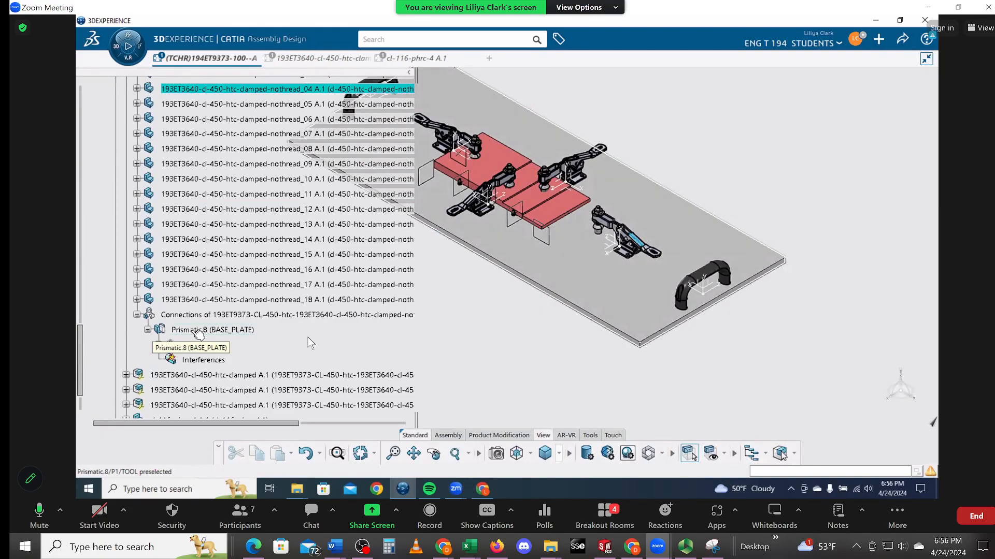
{"action": "double_click", "coordinate": [197, 332]}
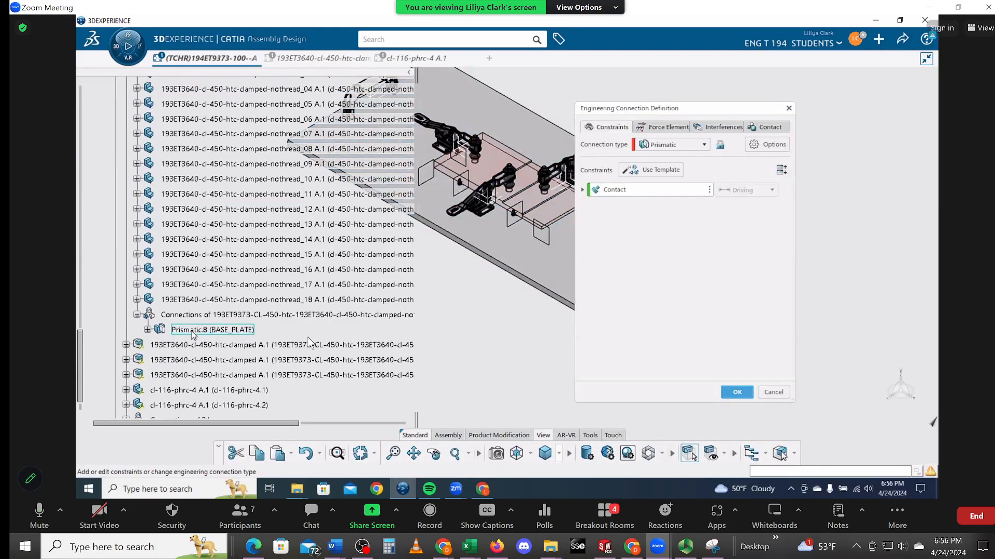
{"action": "left_click_drag", "start_coordinate": [656, 110], "coordinate": [240, 149]}
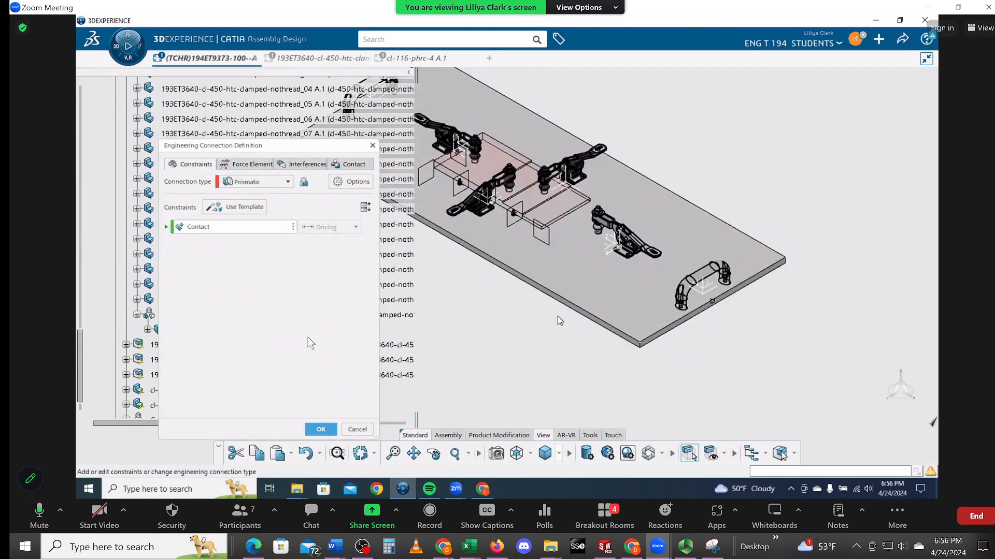
{"action": "middle_click_drag", "start_coordinate": [559, 320], "coordinate": [569, 202]}
{"action": "left_click", "coordinate": [39, 515]}
{"action": "middle_click_drag", "start_coordinate": [875, 195], "coordinate": [350, 304]}
{"action": "middle_click_drag", "start_coordinate": [548, 263], "coordinate": [550, 259]}
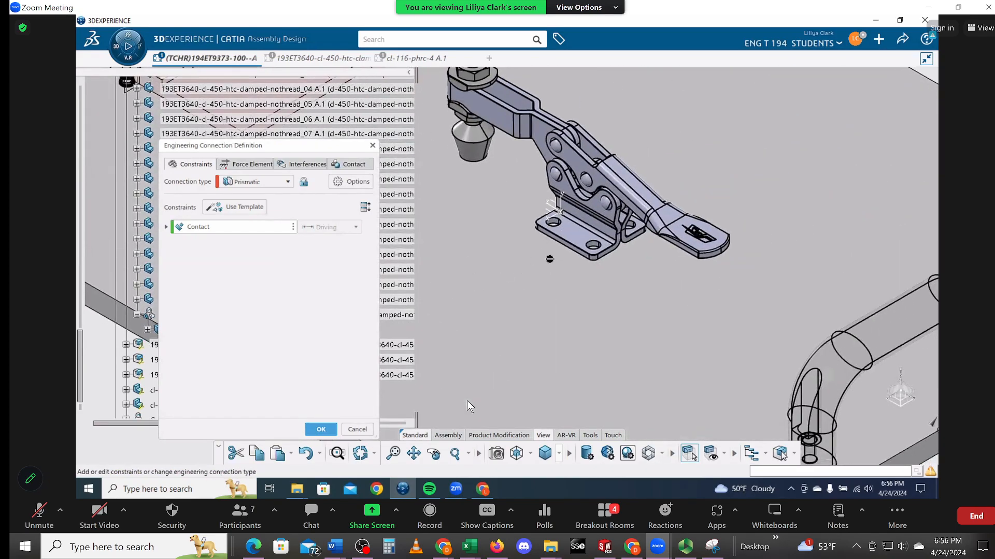
{"action": "left_click", "coordinate": [39, 515]}
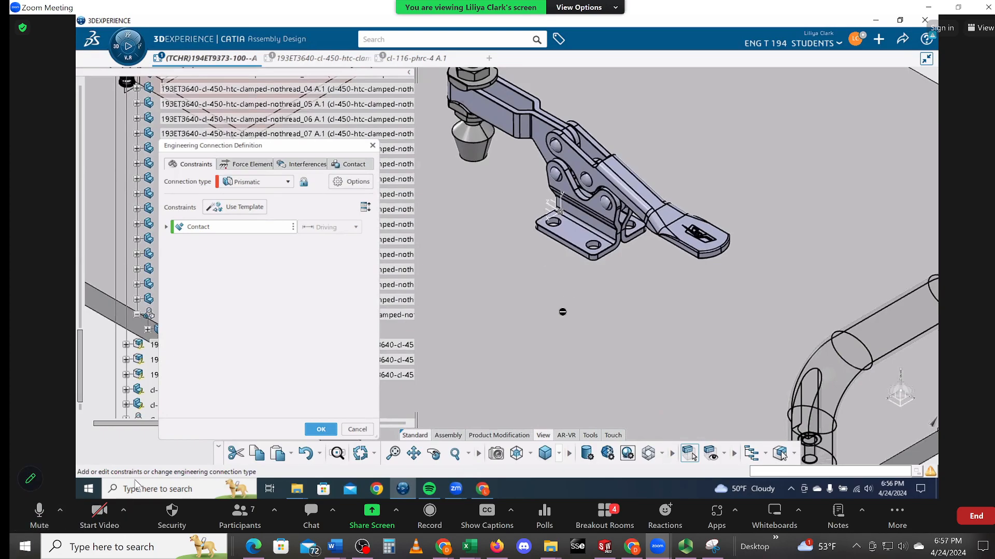
{"action": "left_click", "coordinate": [363, 428]}
- Create an offset constraint between the XY plane of the detached clamp's nothread_01 part and the base plate's LBL39 external reference plane
{"action": "middle_click_drag", "start_coordinate": [810, 171], "coordinate": [599, 276]}
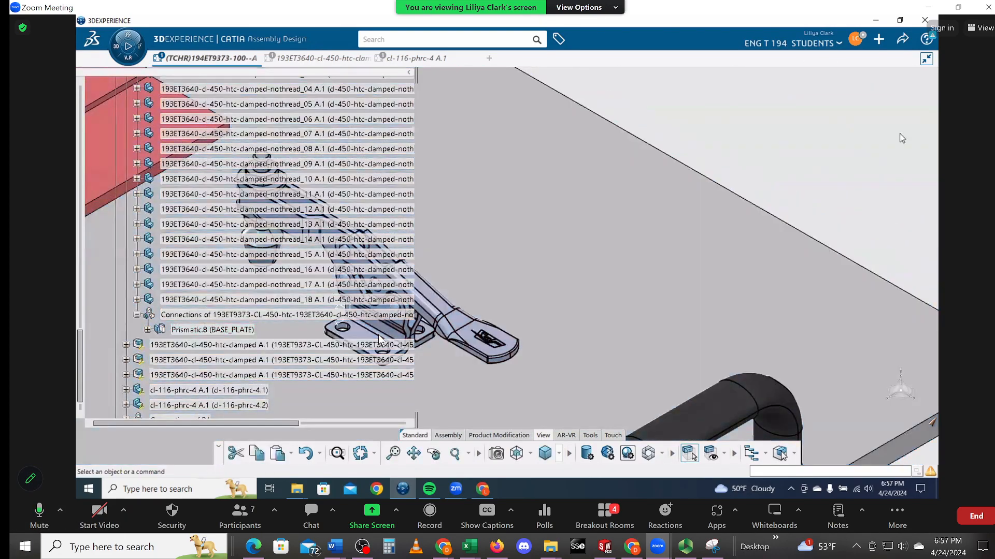
{"action": "middle_click_drag", "start_coordinate": [658, 264], "coordinate": [909, 160]}
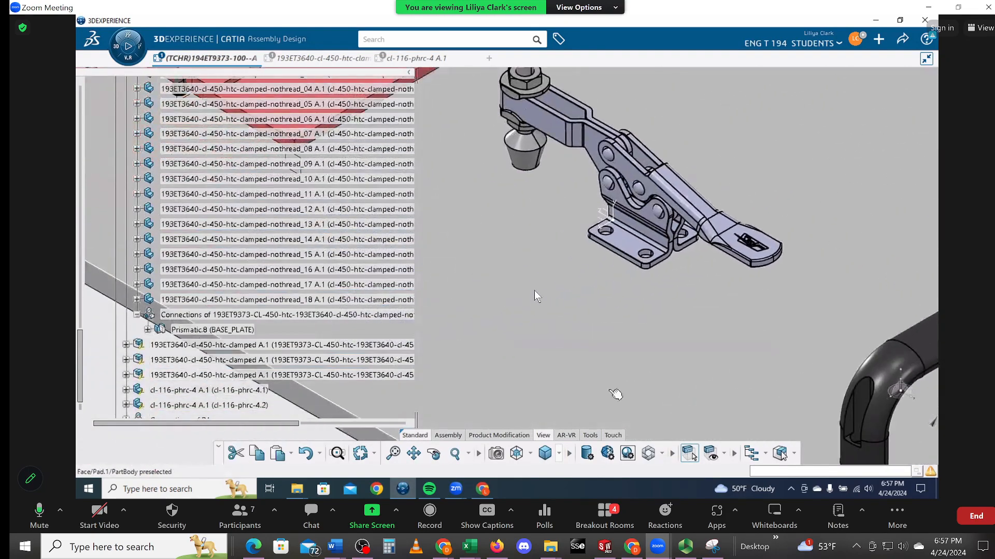
{"action": "middle_click_drag", "start_coordinate": [583, 361], "coordinate": [617, 381]}
{"action": "left_click", "coordinate": [627, 330]}
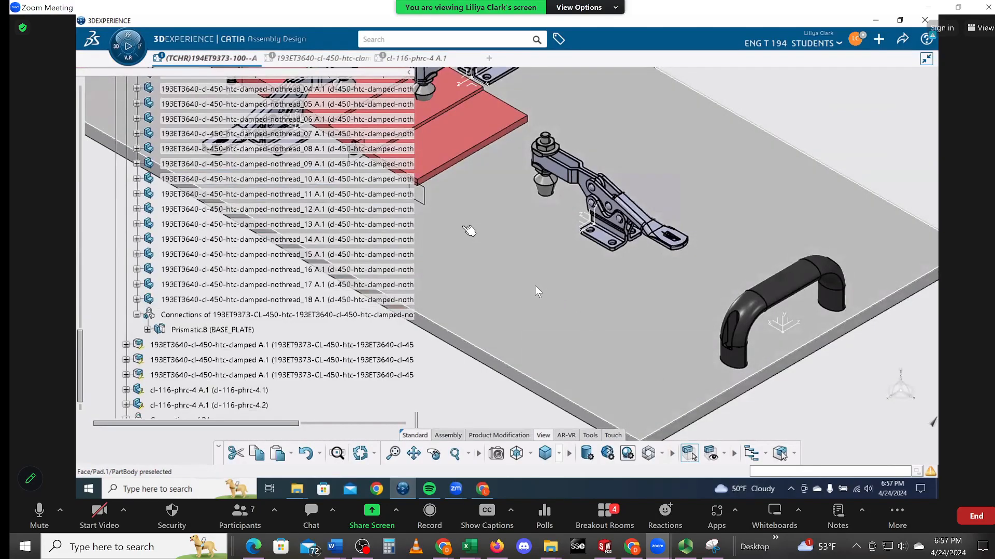
{"action": "middle_click_drag", "start_coordinate": [492, 325], "coordinate": [639, 357]}
{"action": "middle_click_drag", "start_coordinate": [822, 293], "coordinate": [598, 279]}
{"action": "middle_click_drag", "start_coordinate": [725, 350], "coordinate": [656, 253]}
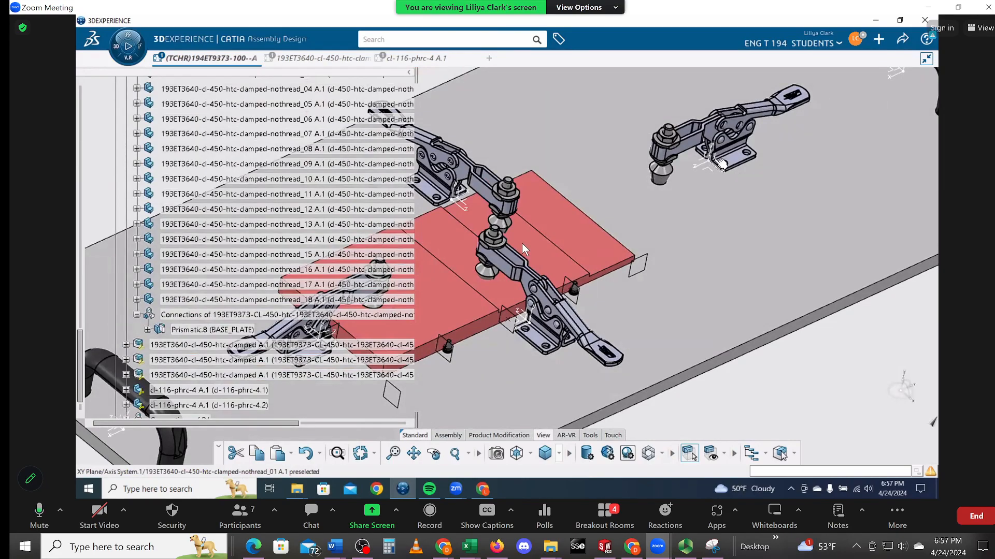
{"action": "middle_click_drag", "start_coordinate": [723, 187], "coordinate": [519, 291]}
{"action": "left_click", "coordinate": [724, 187]}
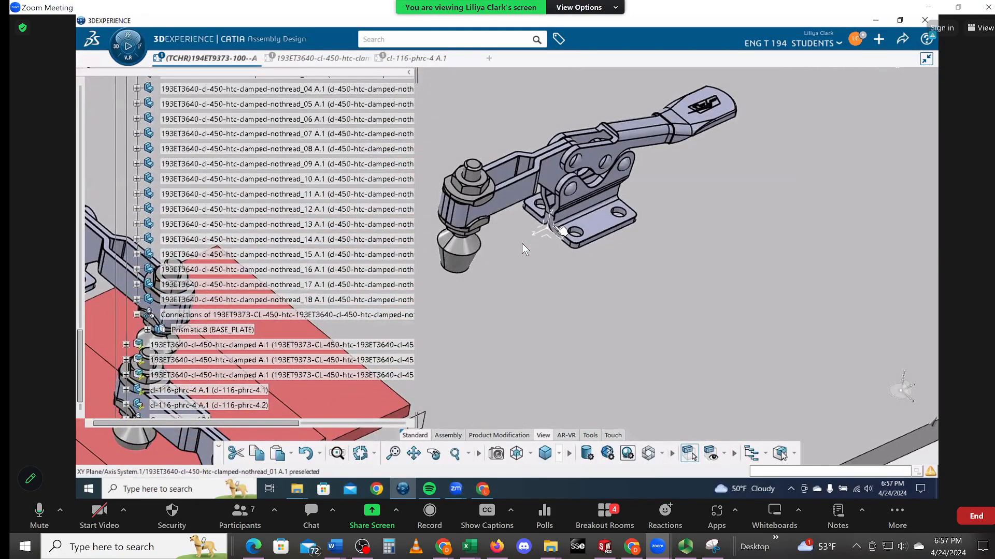
{"action": "left_click", "coordinate": [560, 229]}
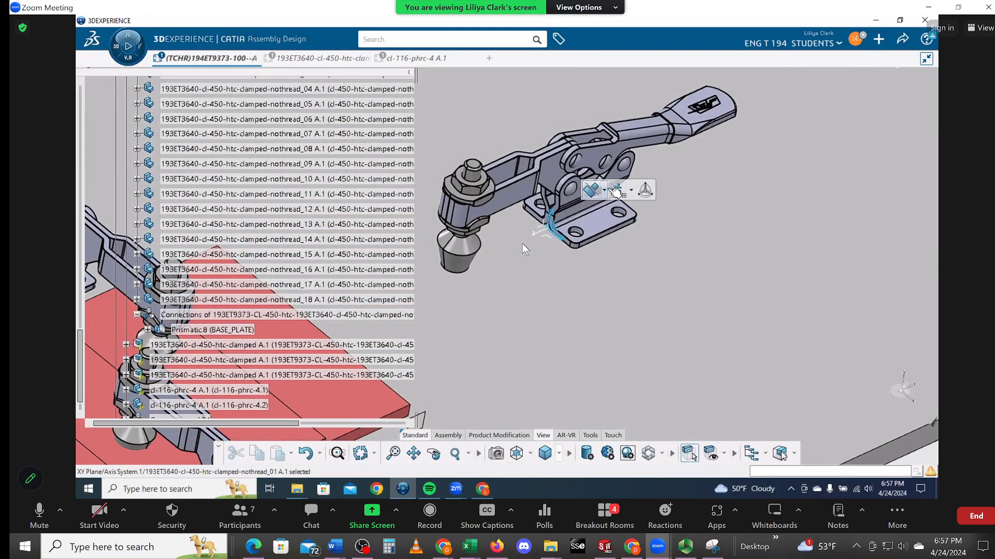
{"action": "left_click", "coordinate": [604, 190]}
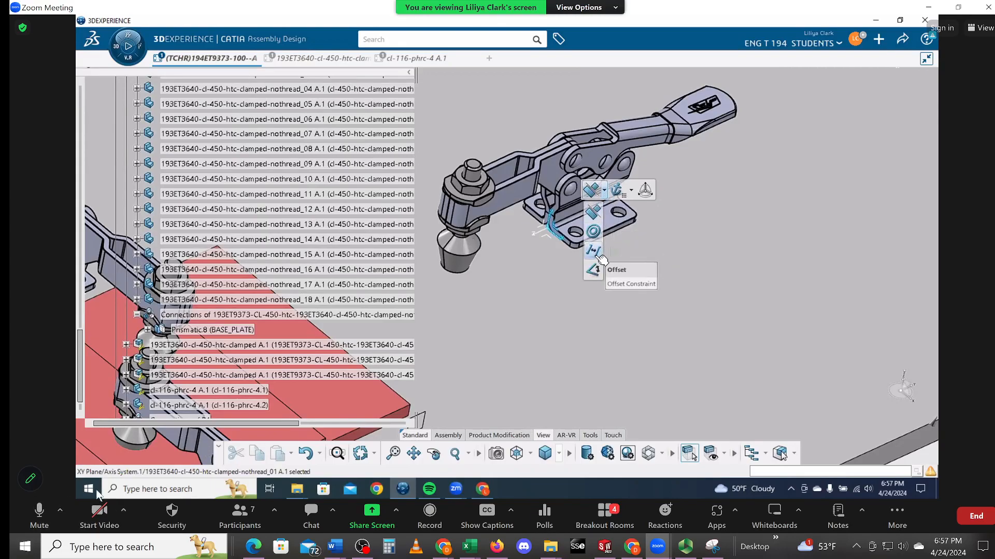
{"action": "left_click", "coordinate": [600, 258]}
{"action": "scroll", "coordinate": [358, 224], "scroll_direction": "up", "scroll_amount": 3}
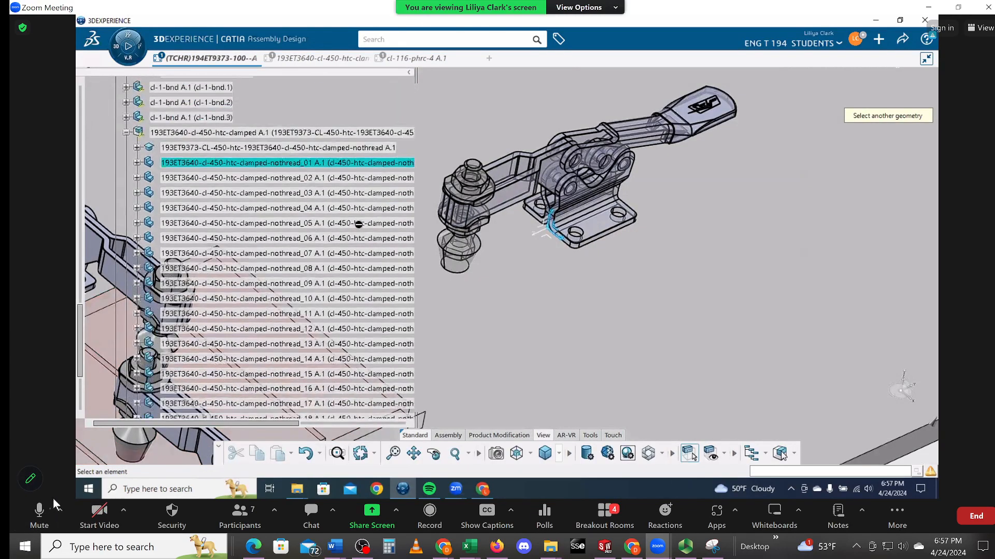
{"action": "scroll", "coordinate": [359, 224], "scroll_direction": "up", "scroll_amount": 6}
{"action": "scroll", "coordinate": [365, 231], "scroll_direction": "up", "scroll_amount": 3}
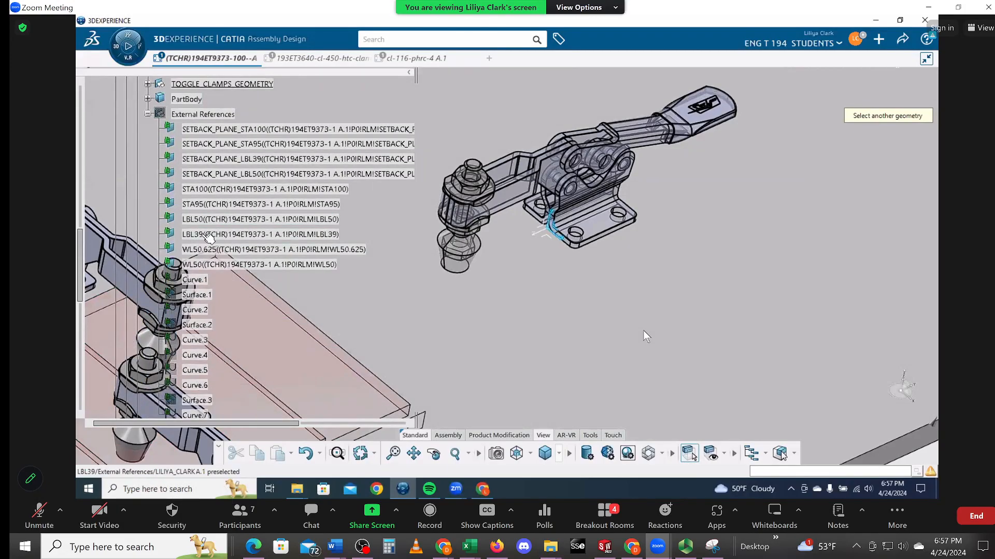
{"action": "left_click", "coordinate": [207, 236]}
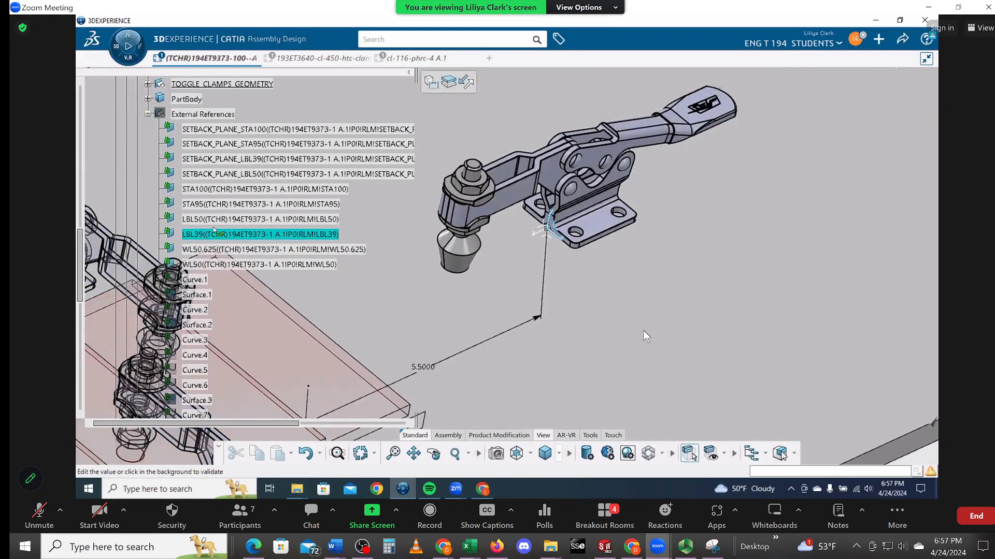
- Set the clamp's offset from the LBL39 plane to 0.5 in
{"action": "double_click", "coordinate": [422, 367]}
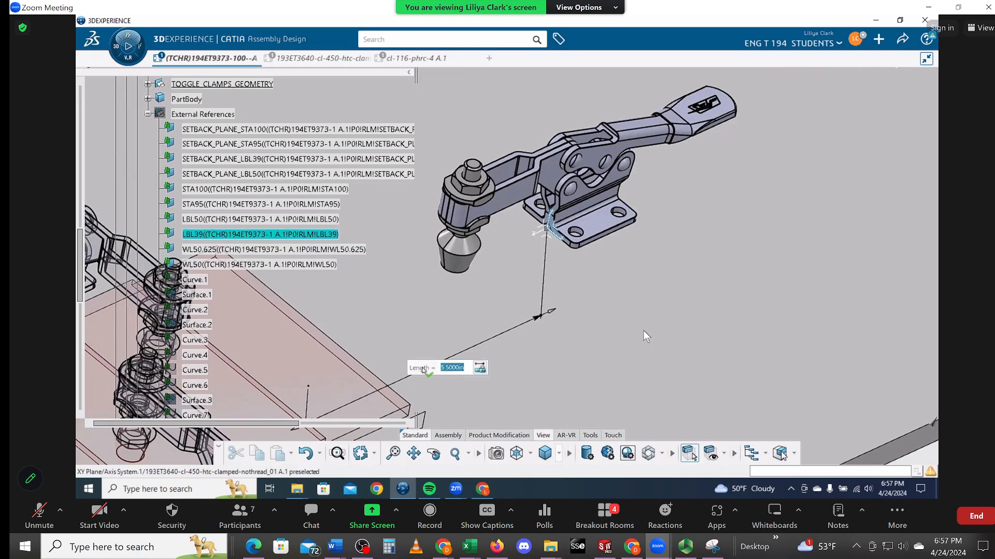
{"action": "type", "text": "0.5"}
{"action": "key", "text": "Return"}
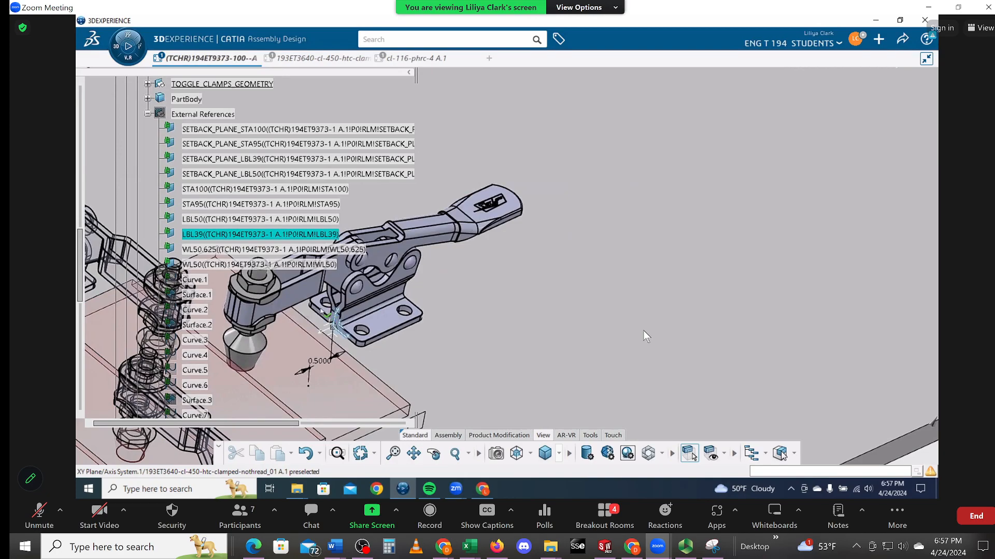
{"action": "left_click", "coordinate": [38, 518]}
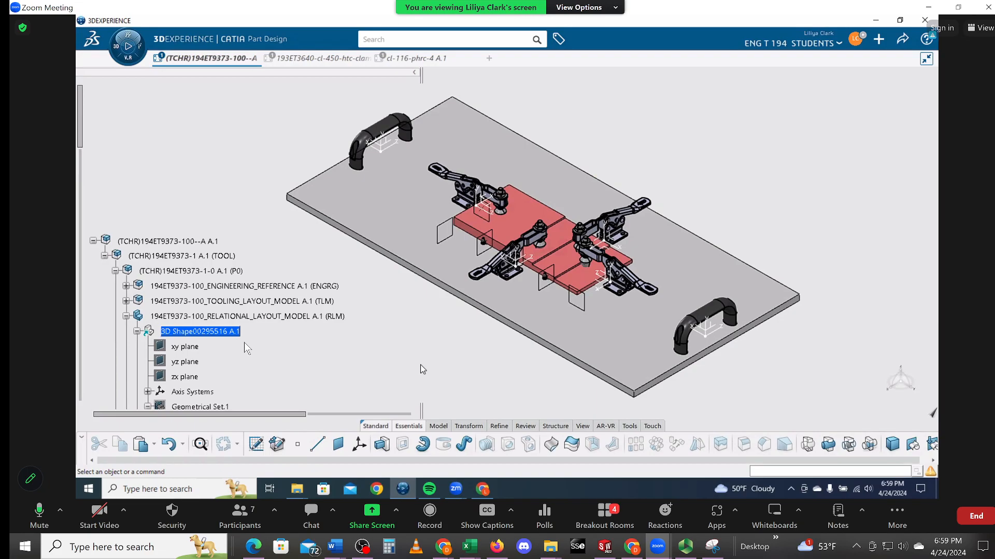
- Collapse Geometrical Set.1, External References and the 3D shape of the relational layout model in the tree
{"action": "scroll", "coordinate": [246, 348], "scroll_direction": "down", "scroll_amount": 3}
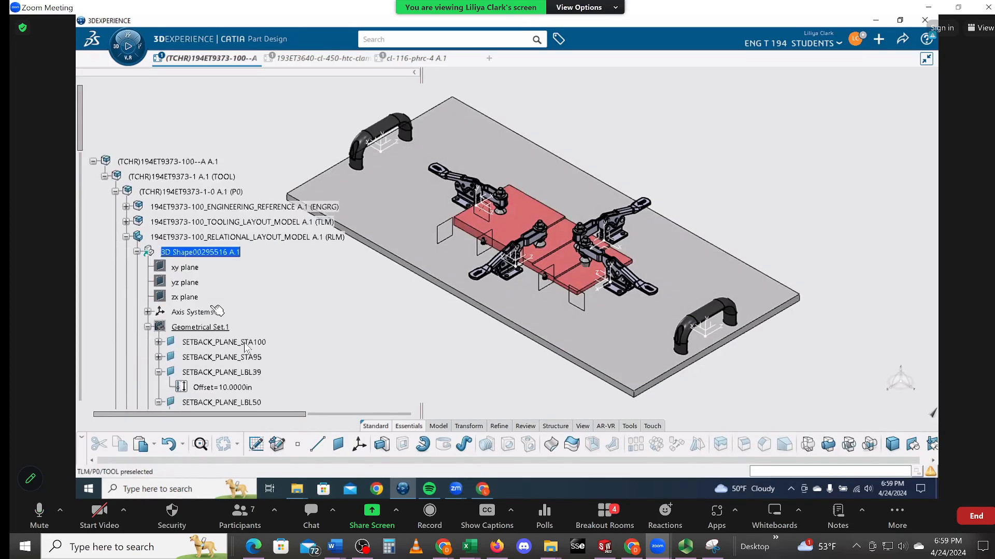
{"action": "scroll", "coordinate": [245, 347], "scroll_direction": "down", "scroll_amount": 2}
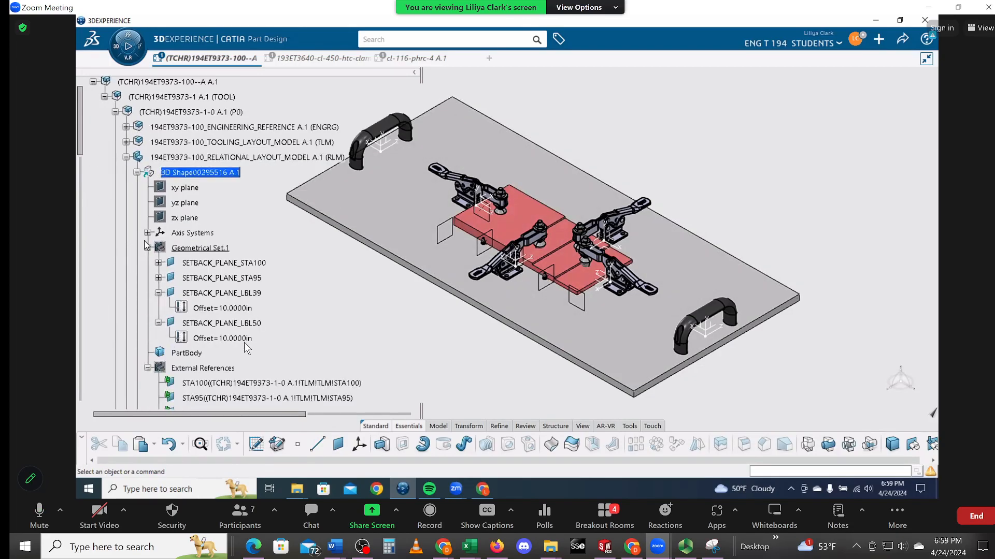
{"action": "left_click", "coordinate": [148, 247]}
{"action": "scroll", "coordinate": [245, 348], "scroll_direction": "down", "scroll_amount": 2}
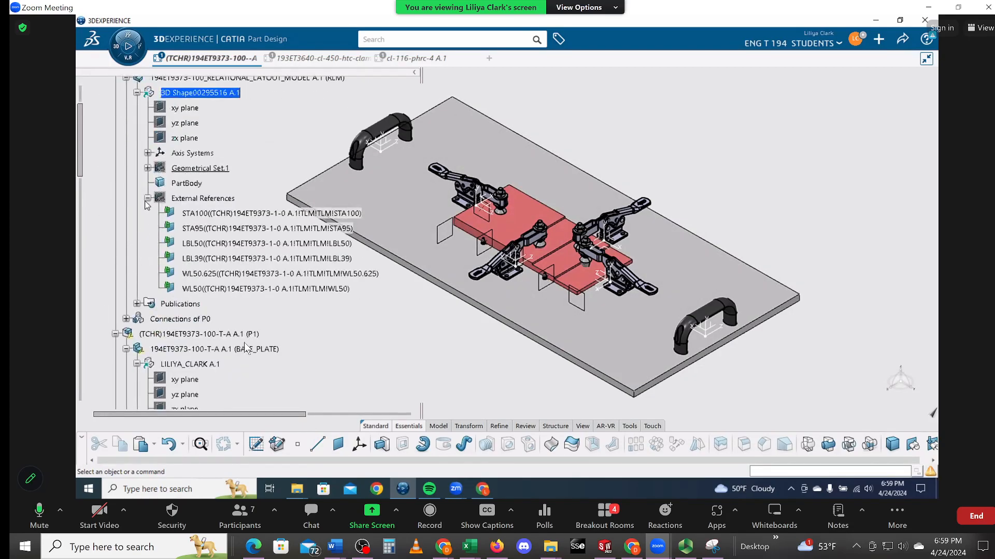
{"action": "left_click", "coordinate": [148, 198]}
{"action": "scroll", "coordinate": [135, 245], "scroll_direction": "up", "scroll_amount": 3}
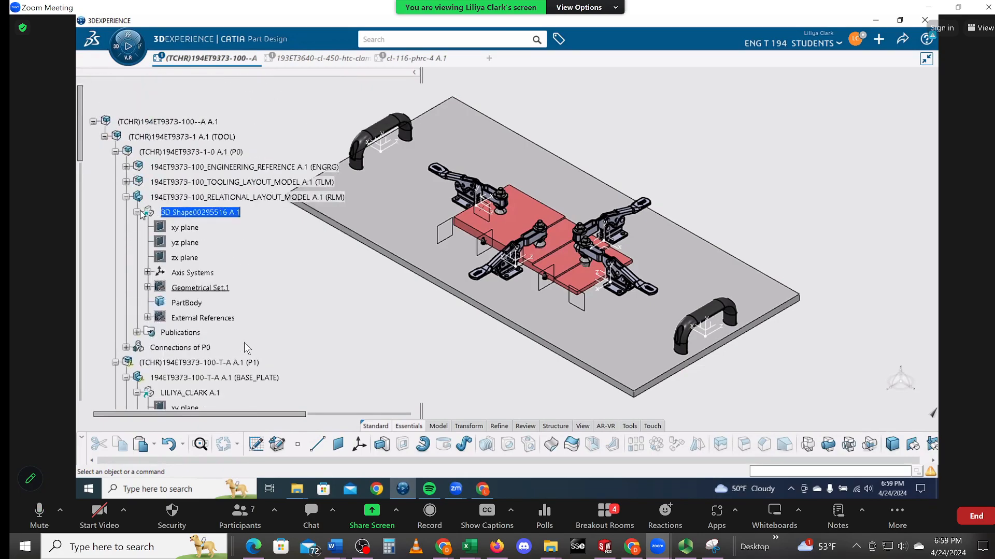
{"action": "left_click", "coordinate": [137, 212]}
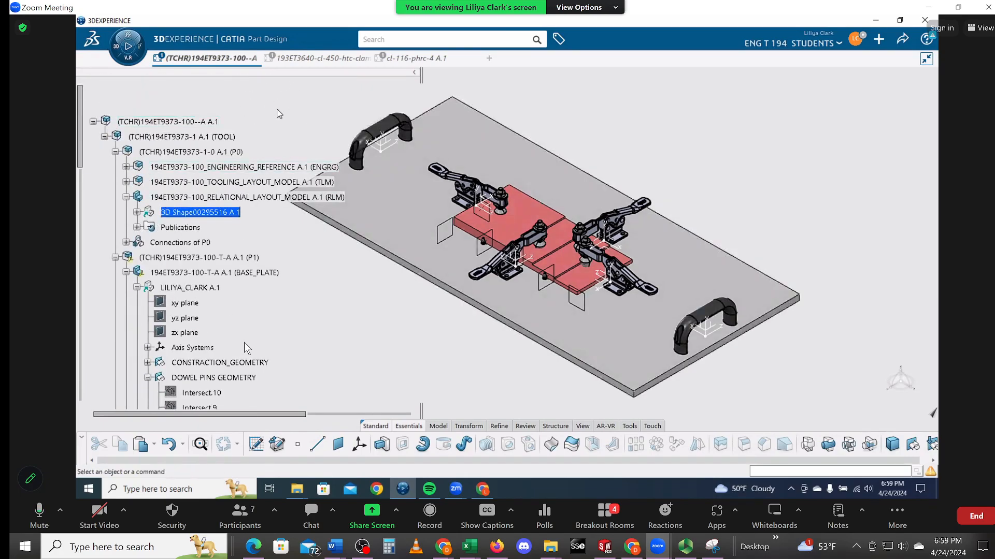
- Look through the base plate's geometry in the tree and collapse the BASE_PLATE structure
{"action": "scroll", "coordinate": [192, 228], "scroll_direction": "down", "scroll_amount": 3}
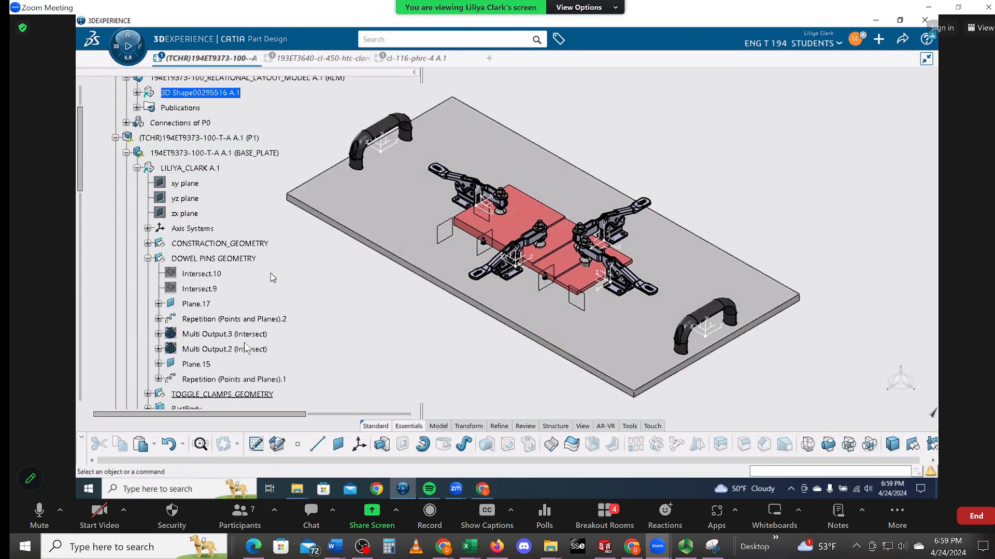
{"action": "scroll", "coordinate": [271, 274], "scroll_direction": "up", "scroll_amount": 3}
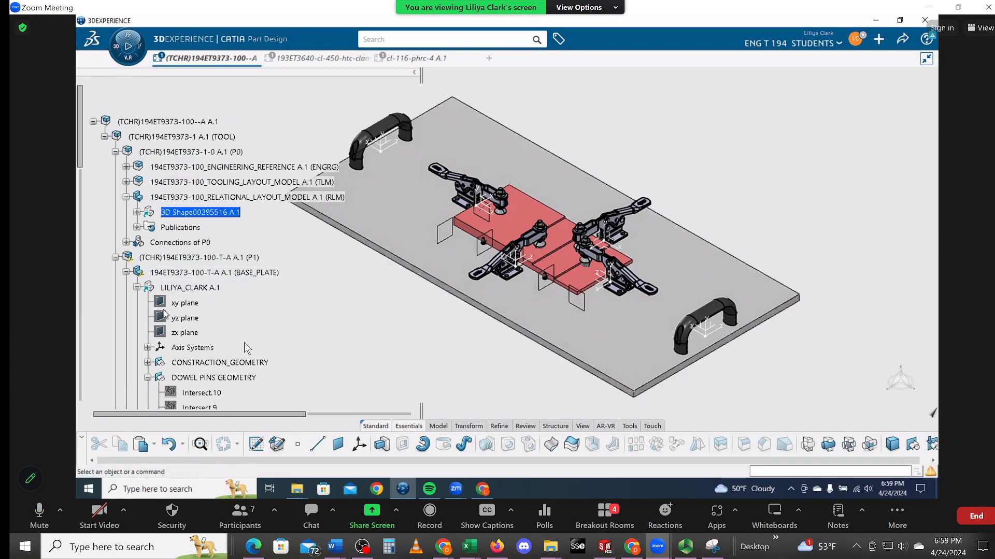
{"action": "scroll", "coordinate": [165, 313], "scroll_direction": "up", "scroll_amount": 1}
{"action": "left_click", "coordinate": [126, 233]}
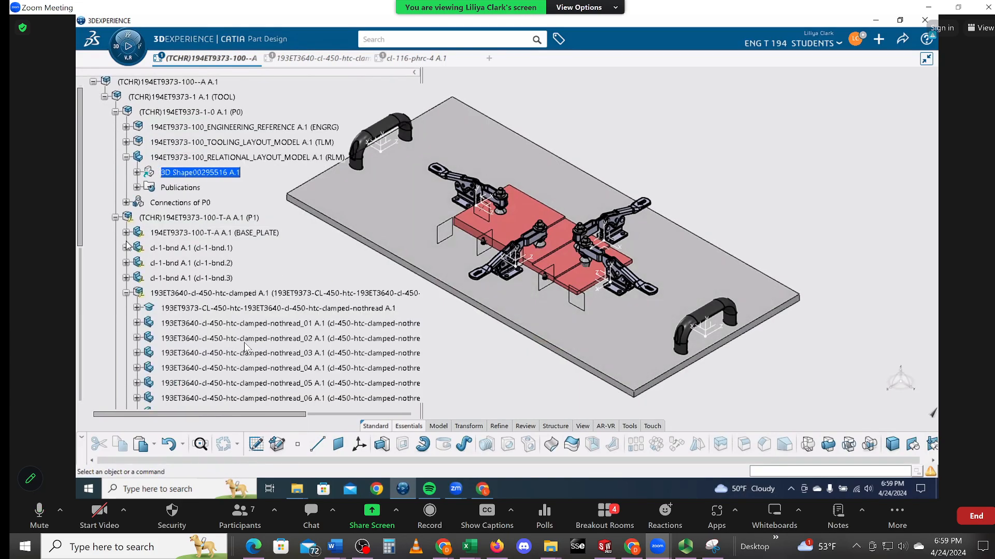
- Collapse the expanded toggle clamp assembly, and the base plate's External References and DOWEL PINS GEOMETRY sets in the tree
{"action": "left_click", "coordinate": [126, 293]}
{"action": "scroll", "coordinate": [136, 238], "scroll_direction": "down", "scroll_amount": 4}
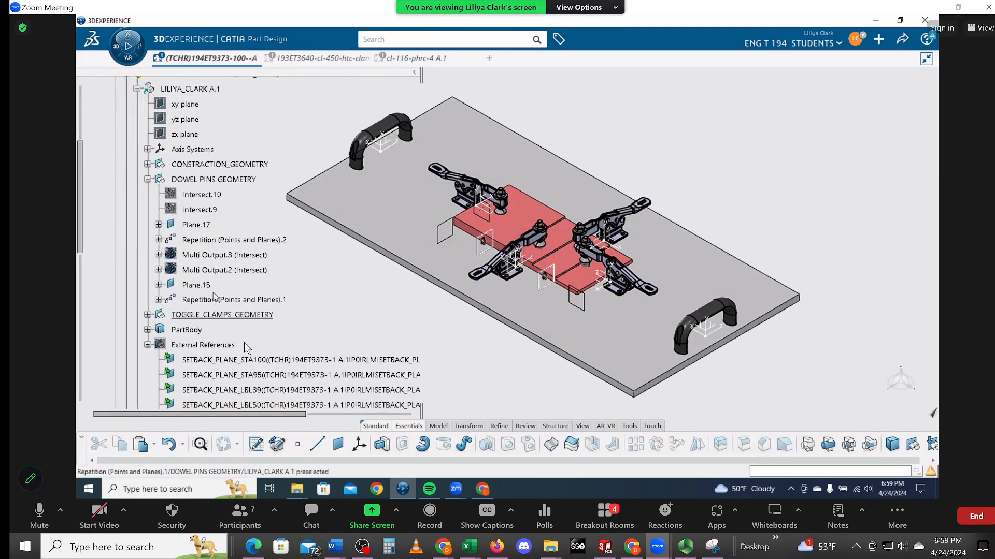
{"action": "scroll", "coordinate": [210, 331], "scroll_direction": "down", "scroll_amount": 3}
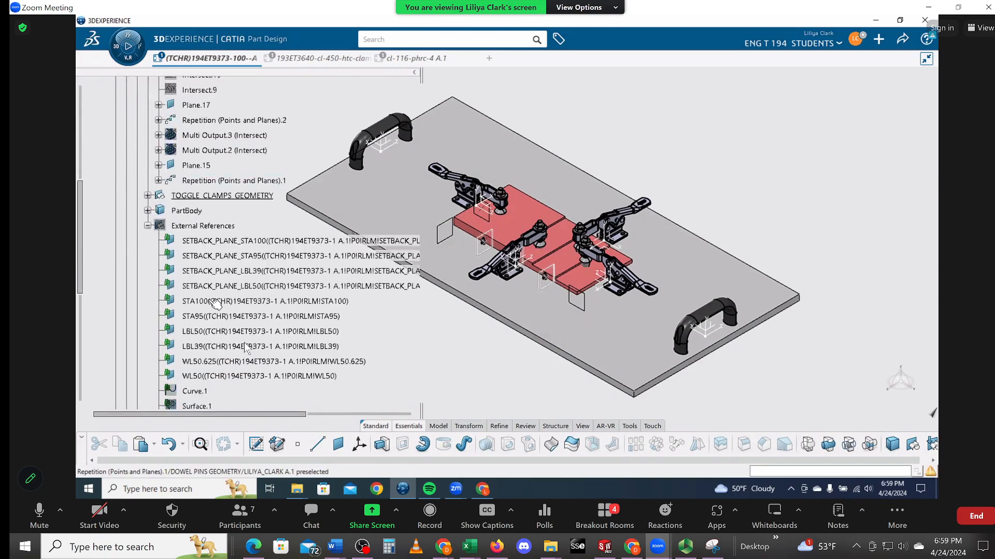
{"action": "left_click", "coordinate": [148, 226]}
{"action": "scroll", "coordinate": [171, 255], "scroll_direction": "up", "scroll_amount": 3}
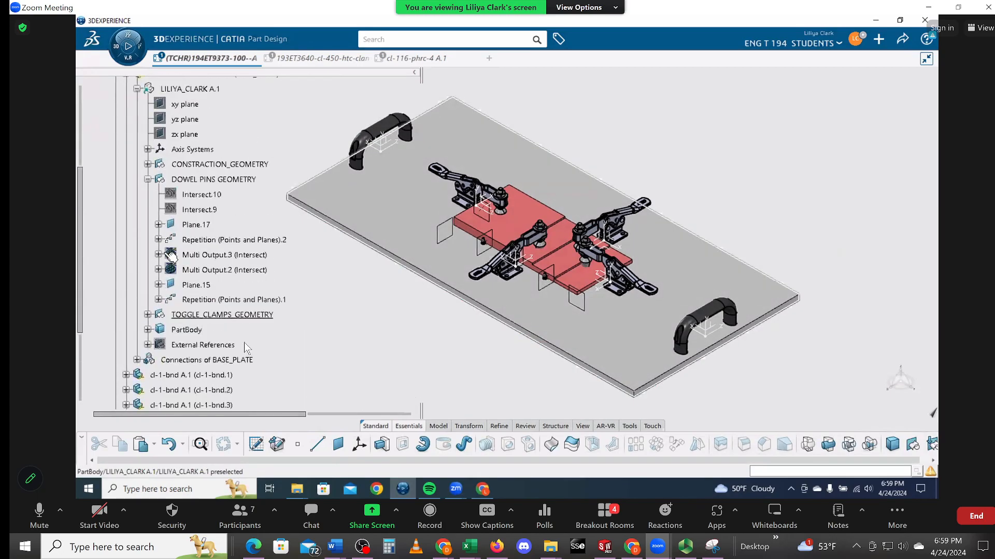
{"action": "left_click", "coordinate": [148, 179]}
{"action": "scroll", "coordinate": [135, 171], "scroll_direction": "up", "scroll_amount": 1}
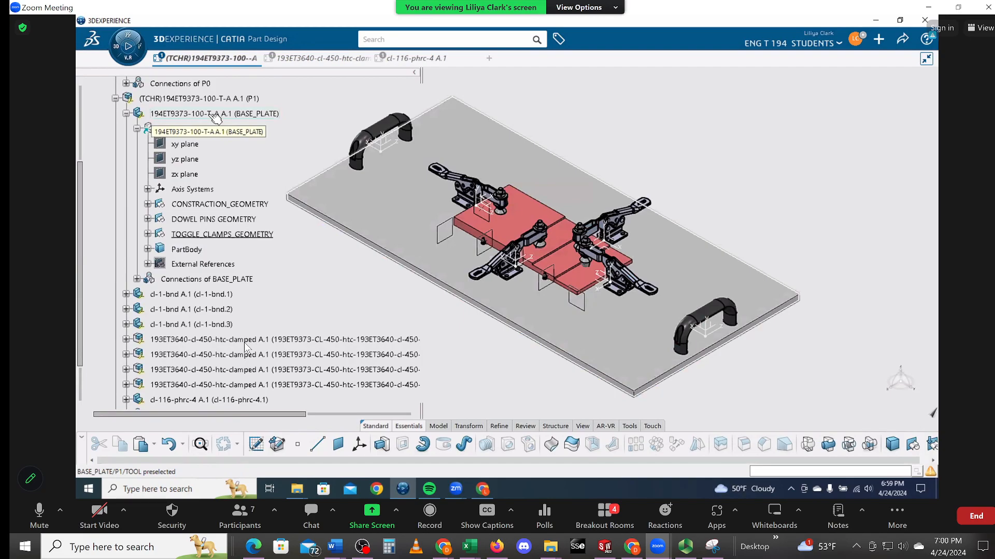
- Open the Material Browser for the base plate and look through the available materials for 6061-T6
{"action": "left_click", "coordinate": [197, 128]}
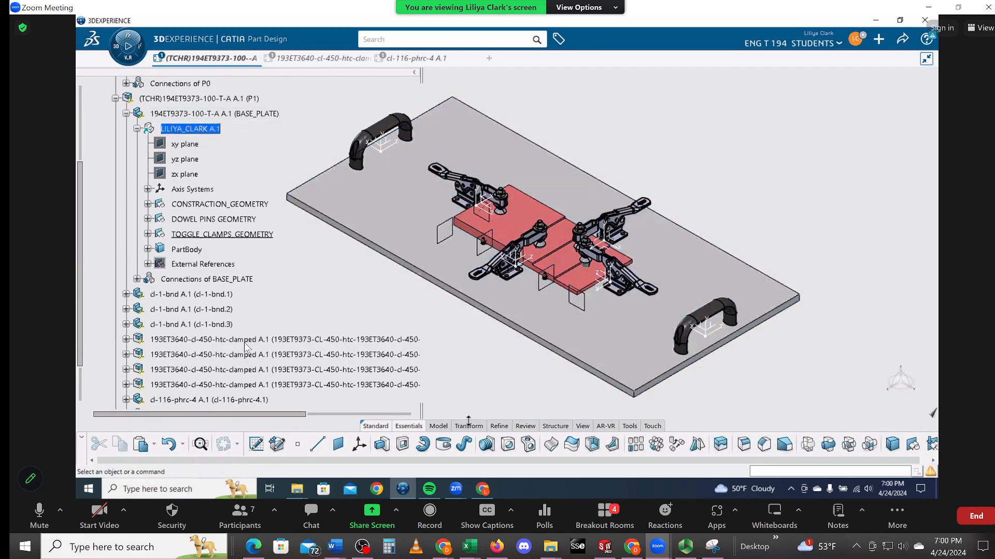
{"action": "left_click", "coordinate": [629, 427]}
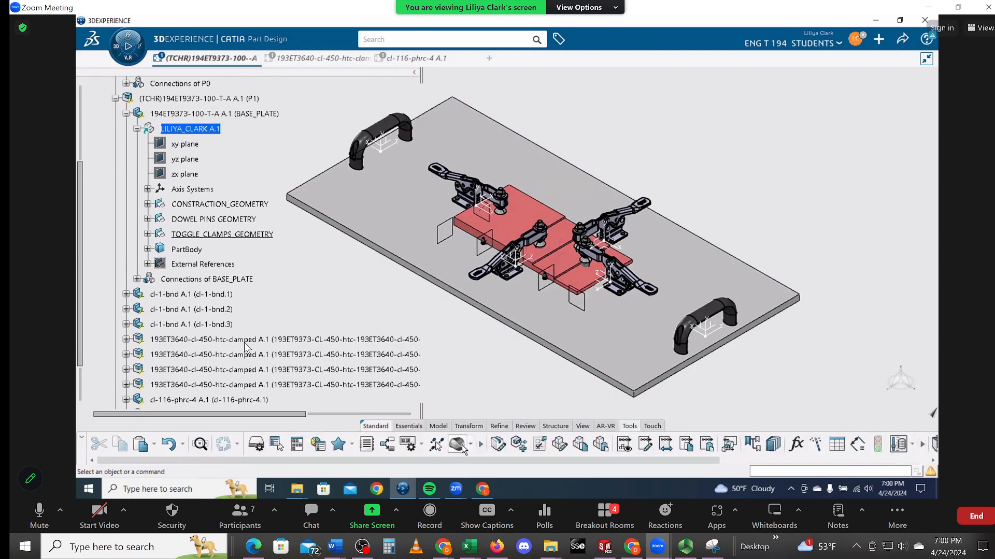
{"action": "left_click", "coordinate": [460, 447]}
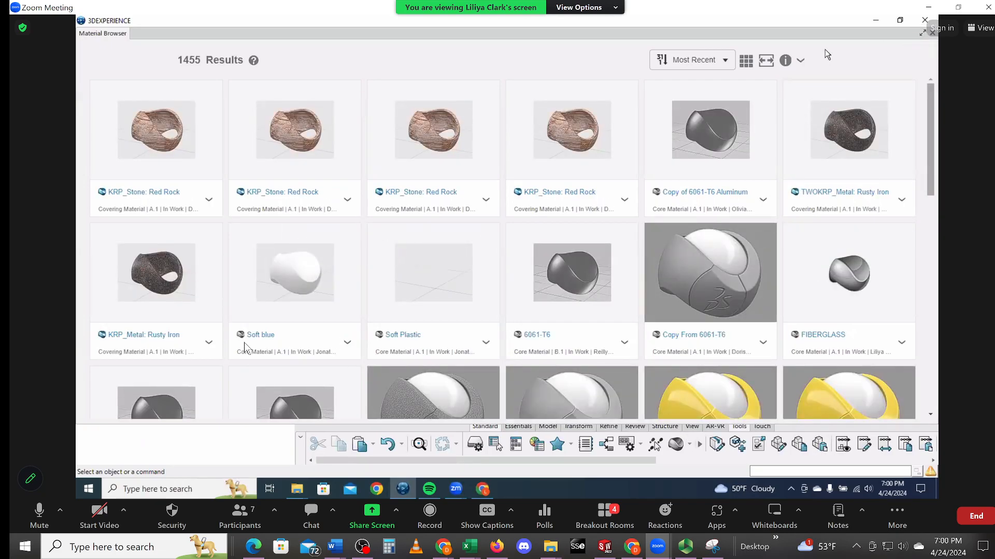
{"action": "scroll", "coordinate": [584, 248], "scroll_direction": "down", "scroll_amount": 2}
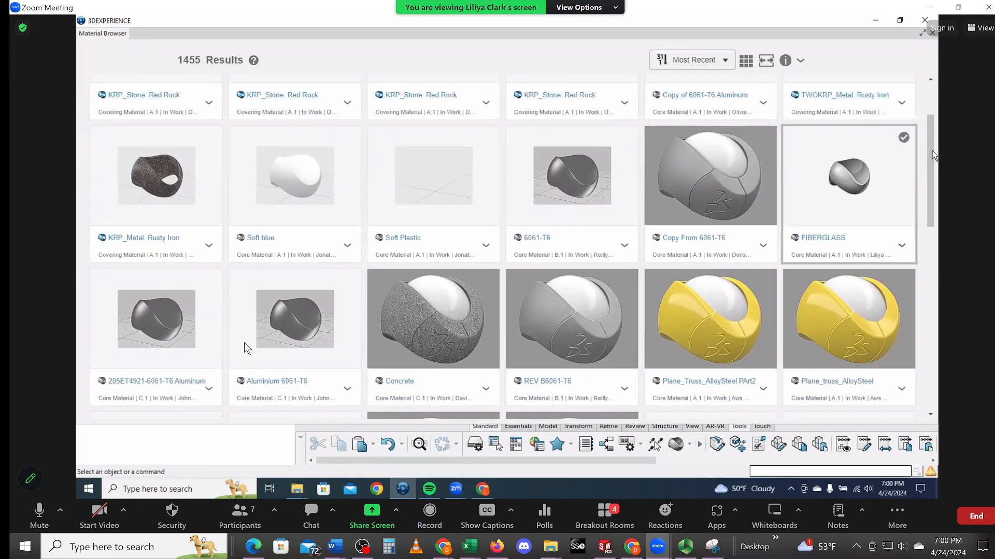
{"action": "left_click", "coordinate": [922, 33]}
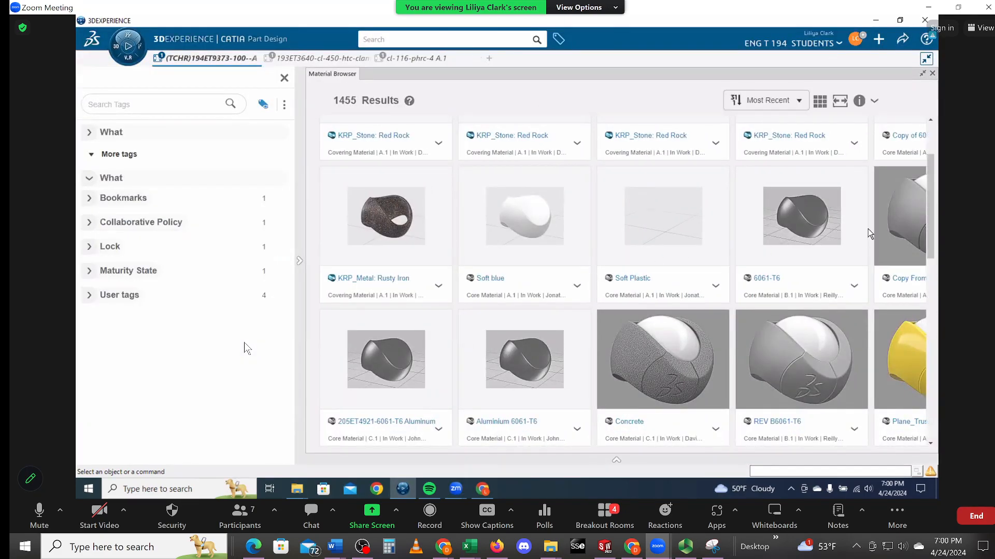
{"action": "scroll", "coordinate": [863, 230], "scroll_direction": "down", "scroll_amount": 5}
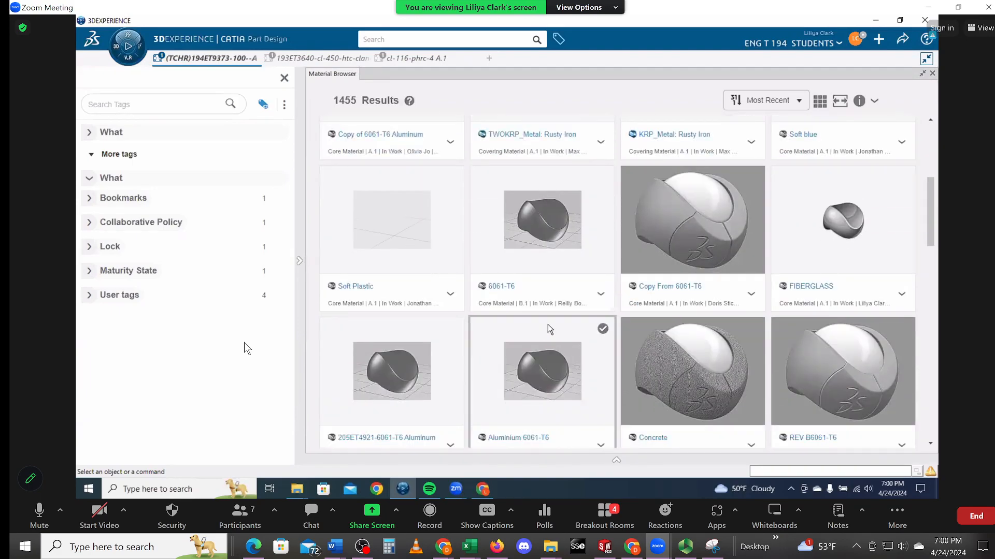
{"action": "mouse_move", "coordinate": [604, 299]}
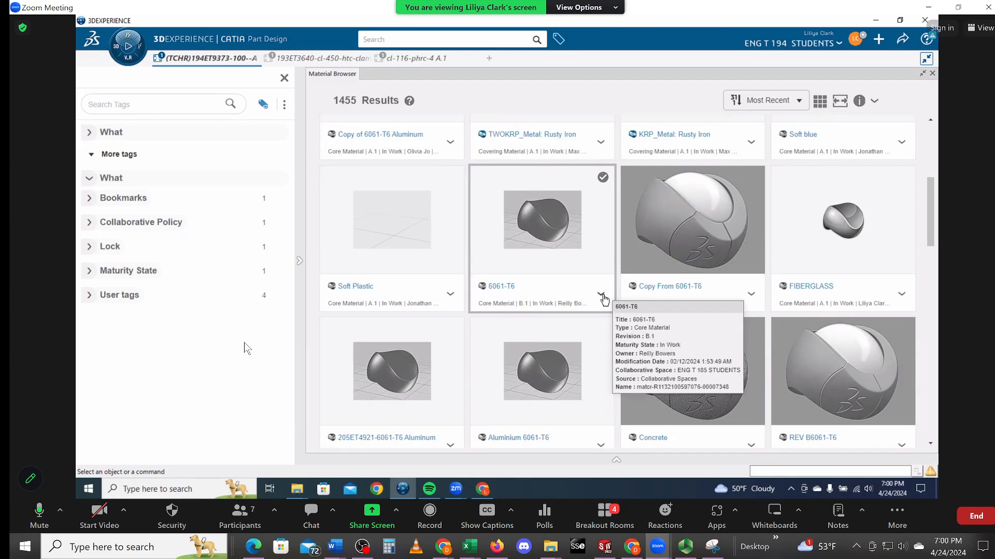
- Search for 6061-T6 and sort the results by oldest
{"action": "left_click", "coordinate": [432, 40]}
{"action": "type", "text": "60"}
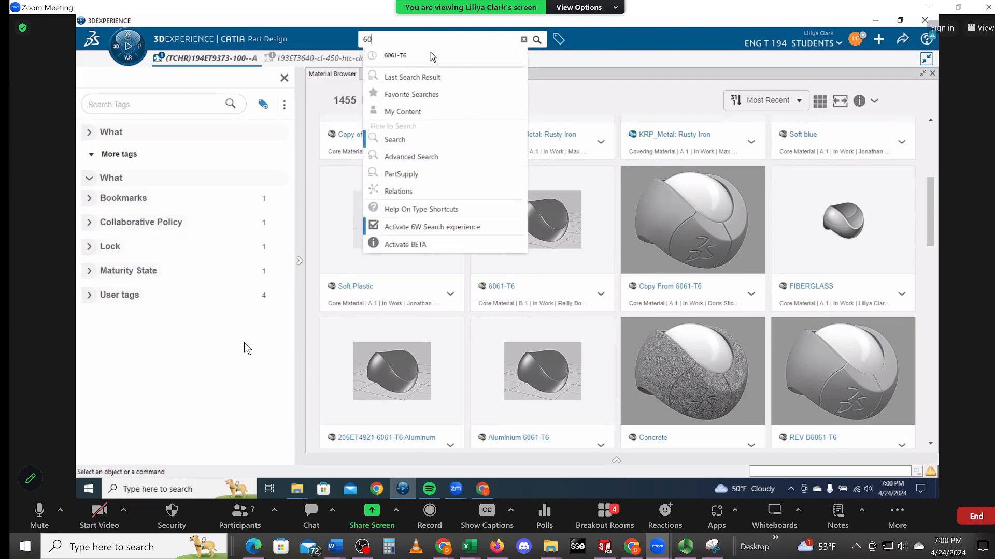
{"action": "type", "text": "61-t6"}
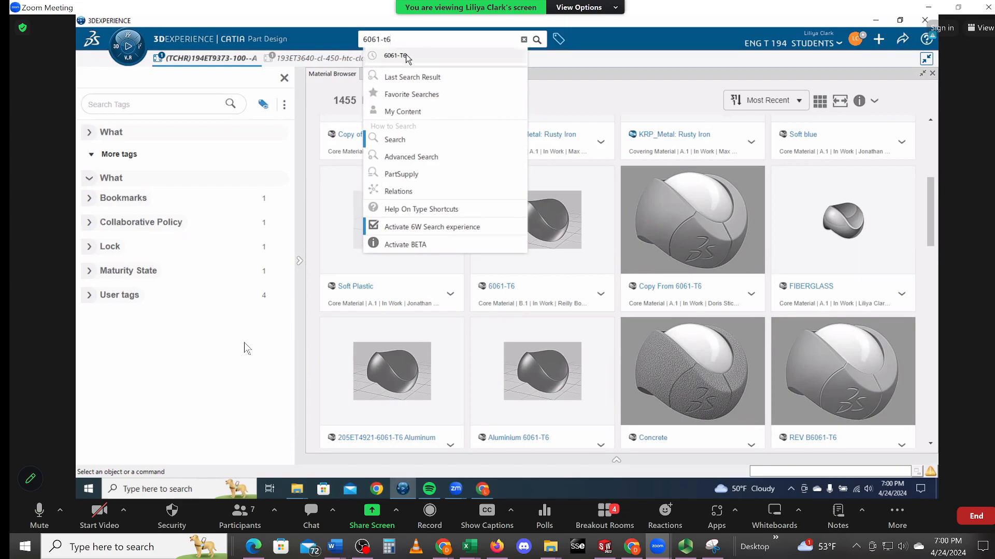
{"action": "left_click", "coordinate": [407, 56]}
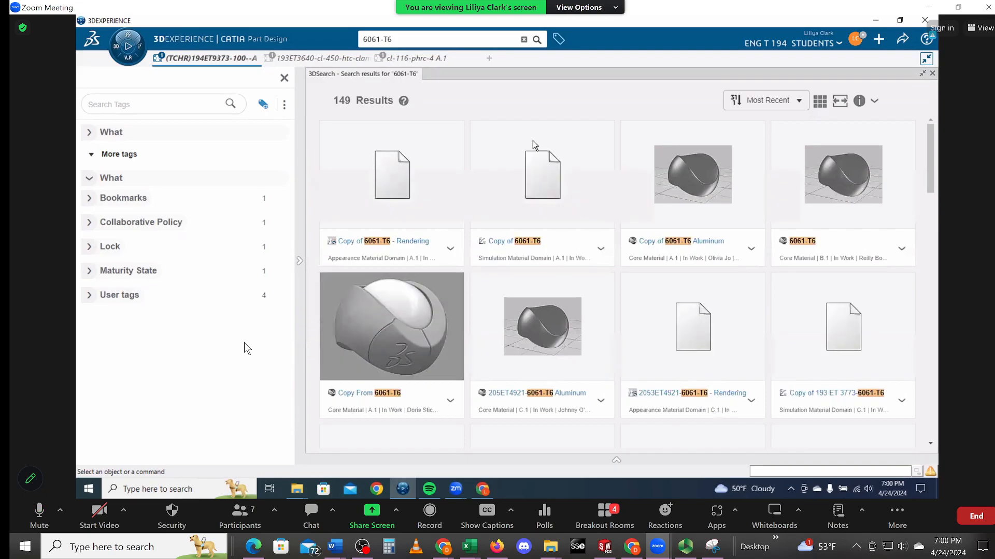
{"action": "left_click", "coordinate": [799, 102]}
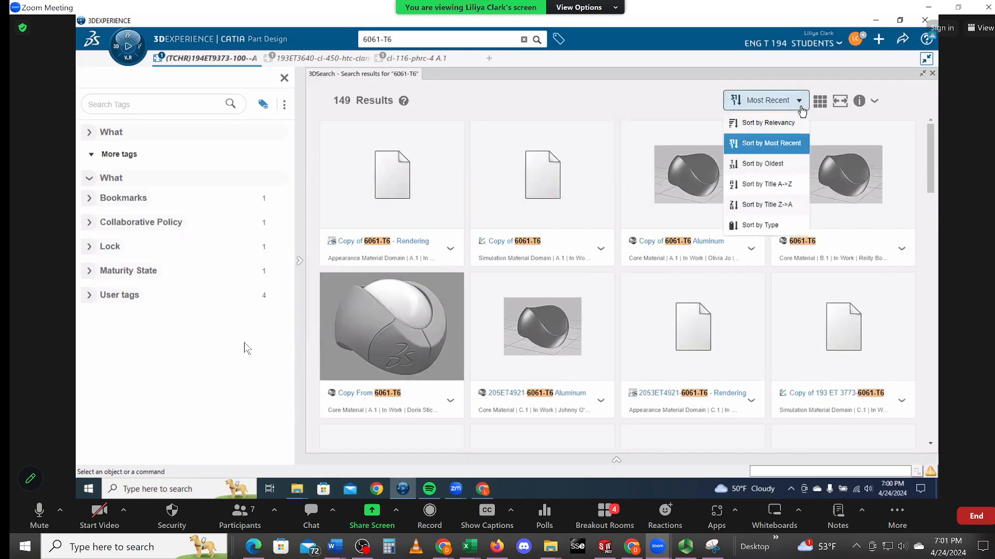
{"action": "left_click", "coordinate": [771, 163]}
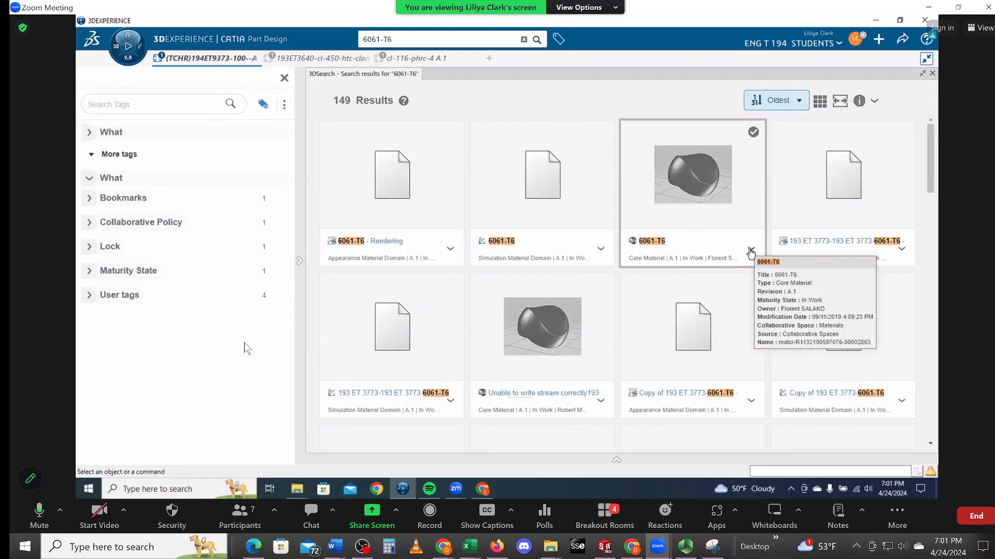
- Open the oldest 6061-T6 core material, revision A.1, for editing
{"action": "left_click", "coordinate": [751, 252]}
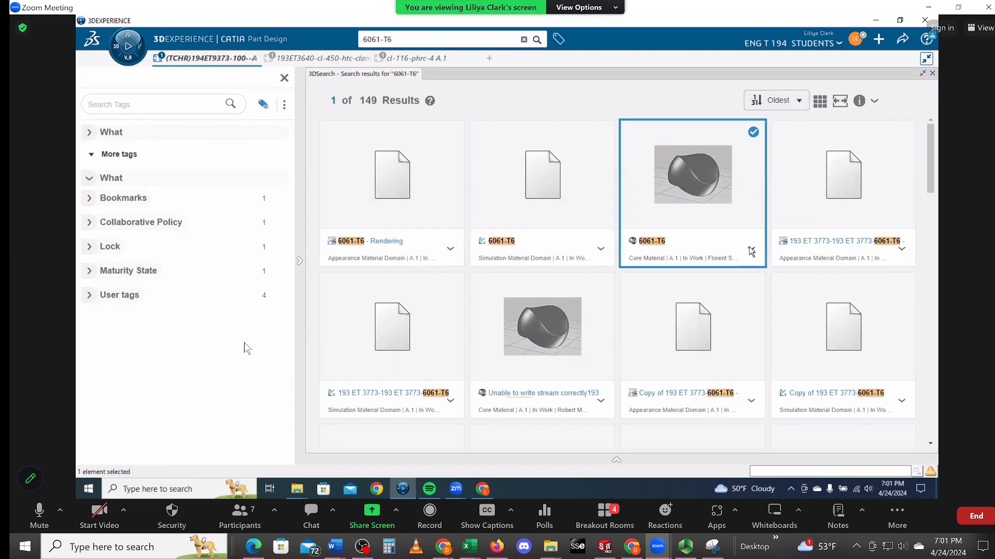
{"action": "left_click", "coordinate": [751, 250]}
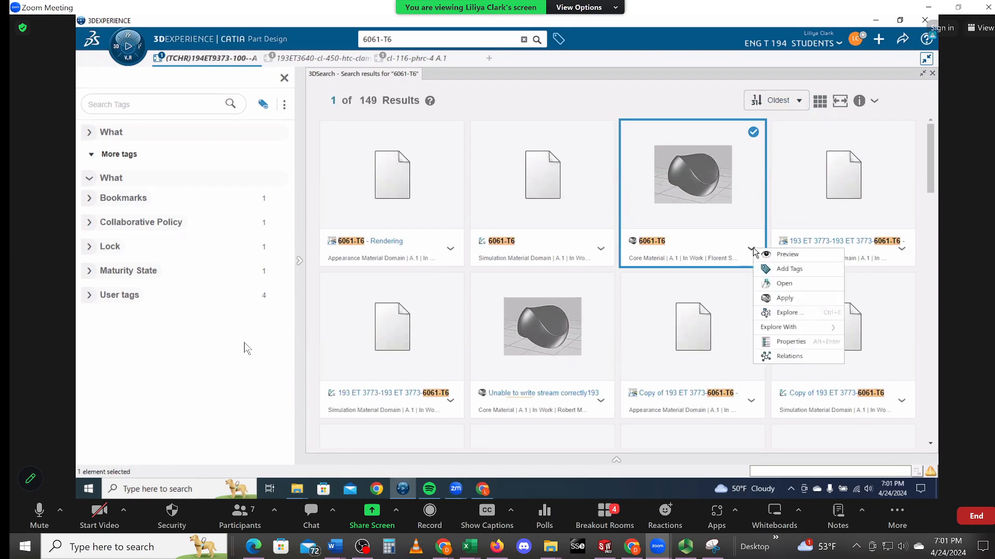
{"action": "left_click", "coordinate": [785, 283]}
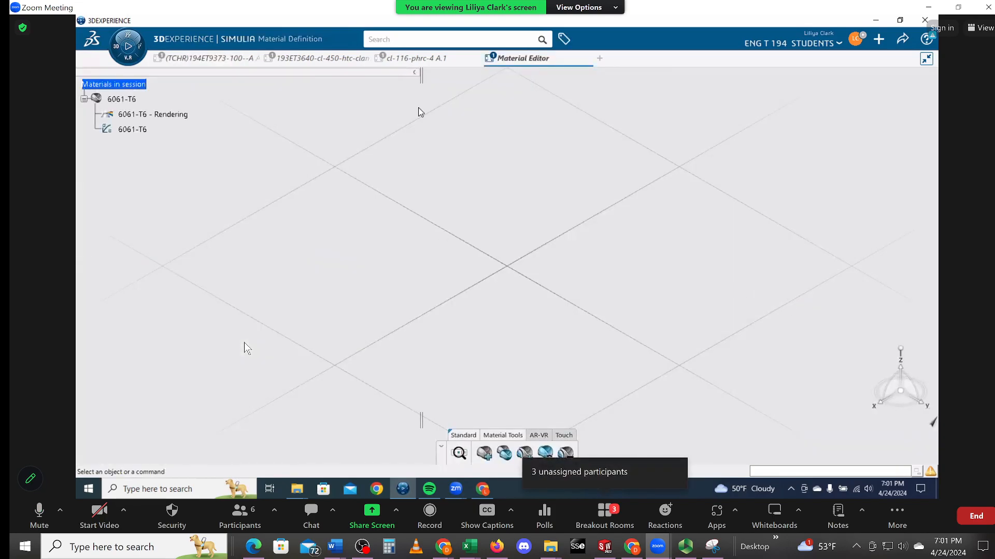
- Apply the 6061-T6 core material to the BASE_PLATE part in the tool assembly and check the part's Materials node
{"action": "right_click", "coordinate": [117, 101]}
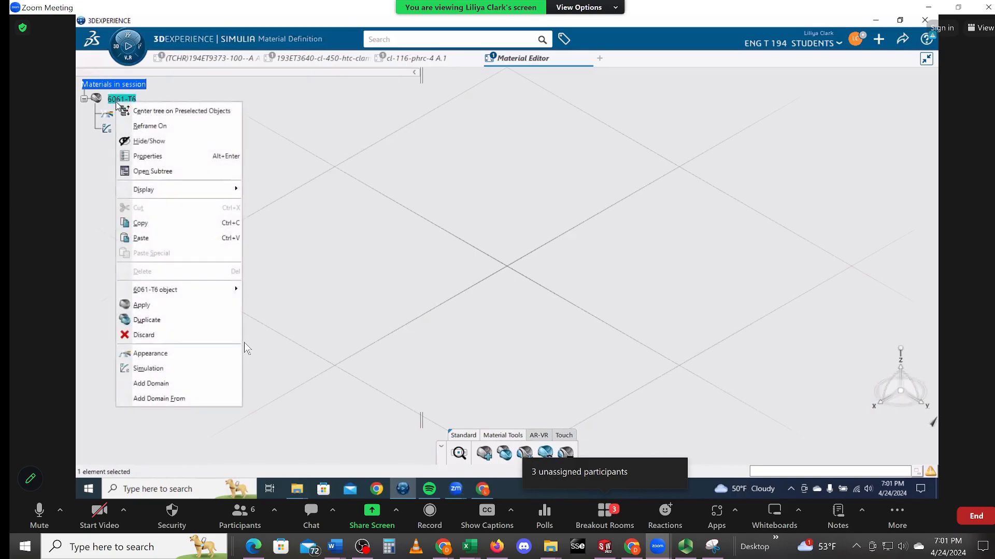
{"action": "left_click", "coordinate": [145, 305]}
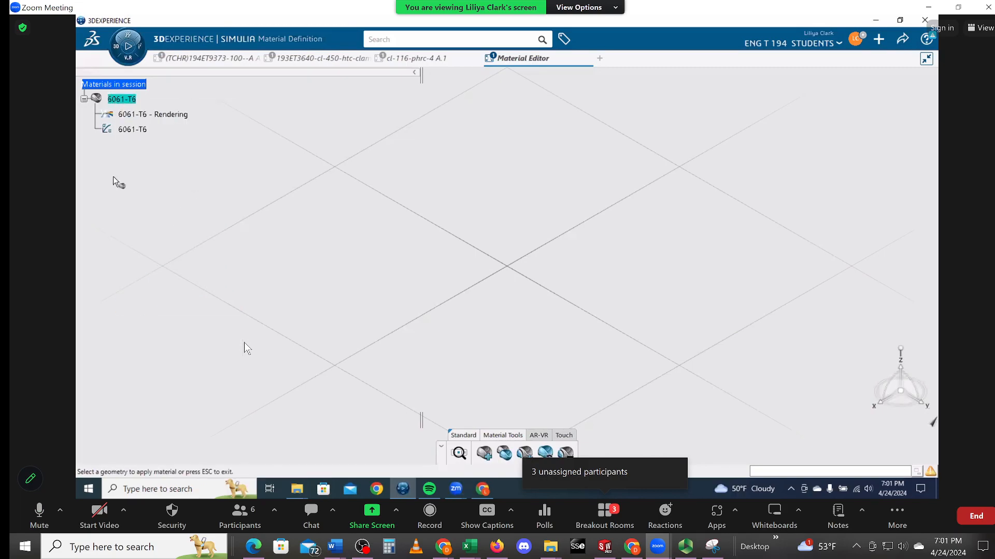
{"action": "mouse_move", "coordinate": [185, 63]}
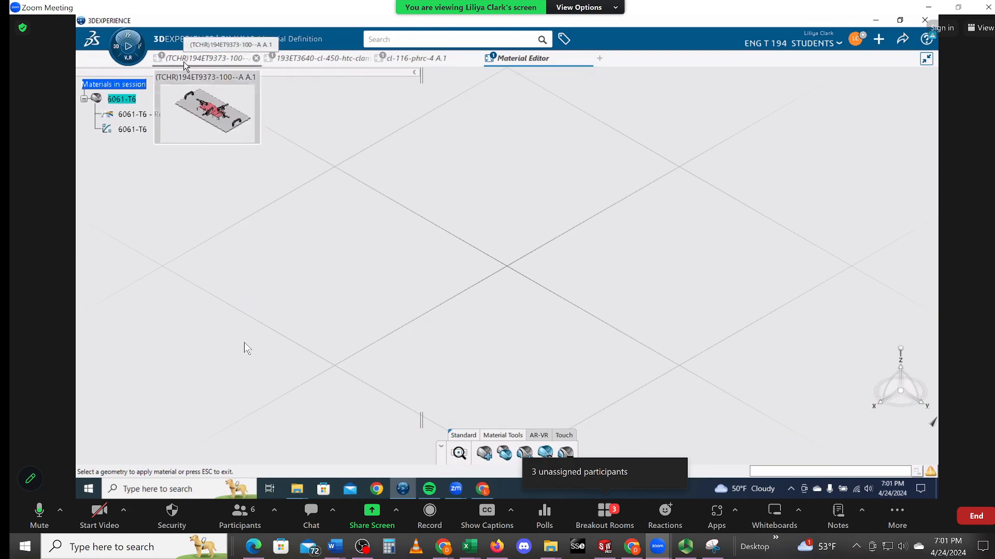
{"action": "left_click", "coordinate": [190, 59]}
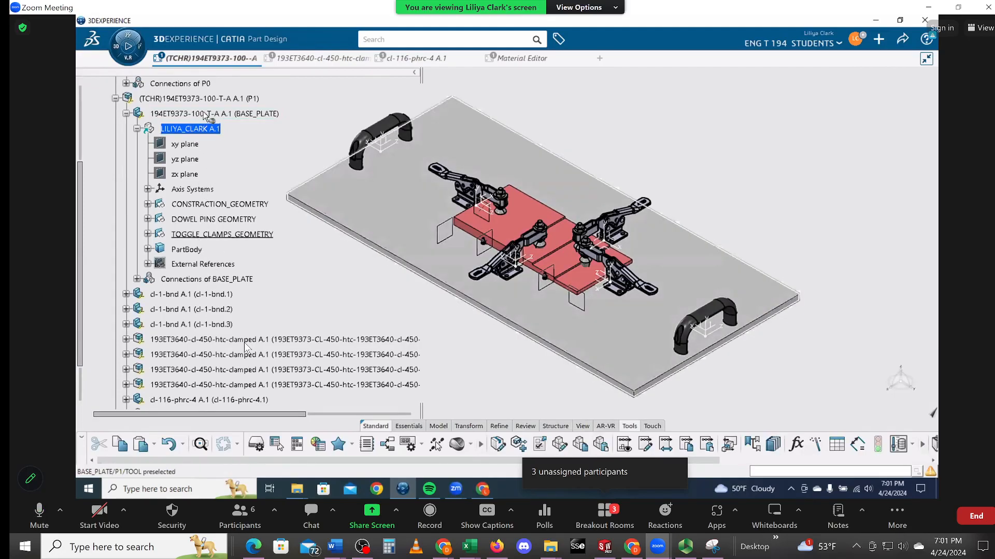
{"action": "left_click", "coordinate": [209, 114]}
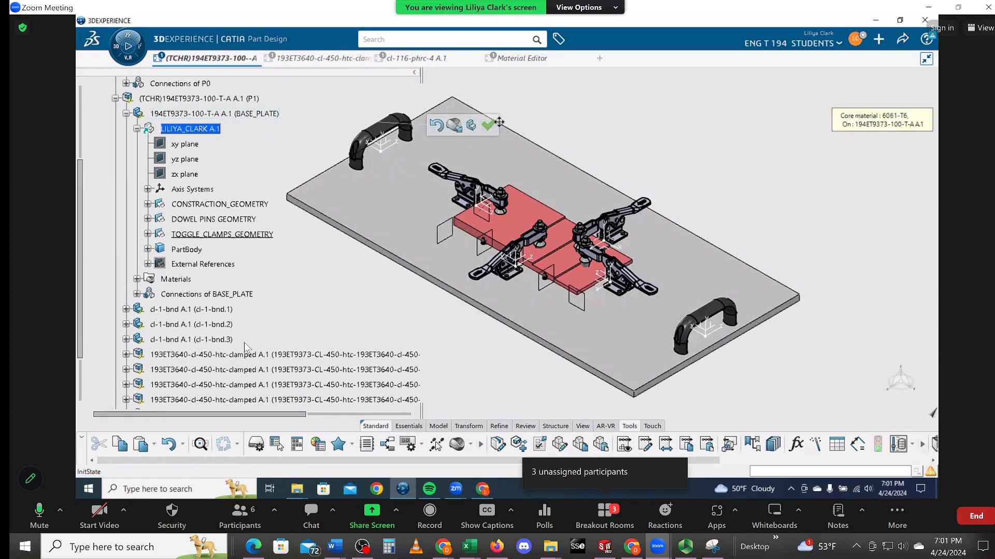
{"action": "left_click", "coordinate": [489, 125]}
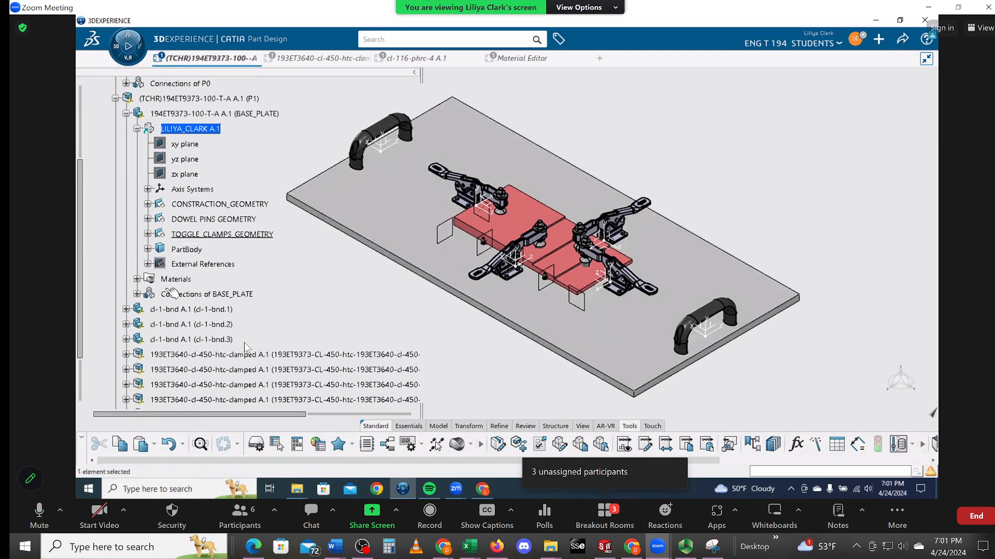
{"action": "left_click", "coordinate": [137, 279]}
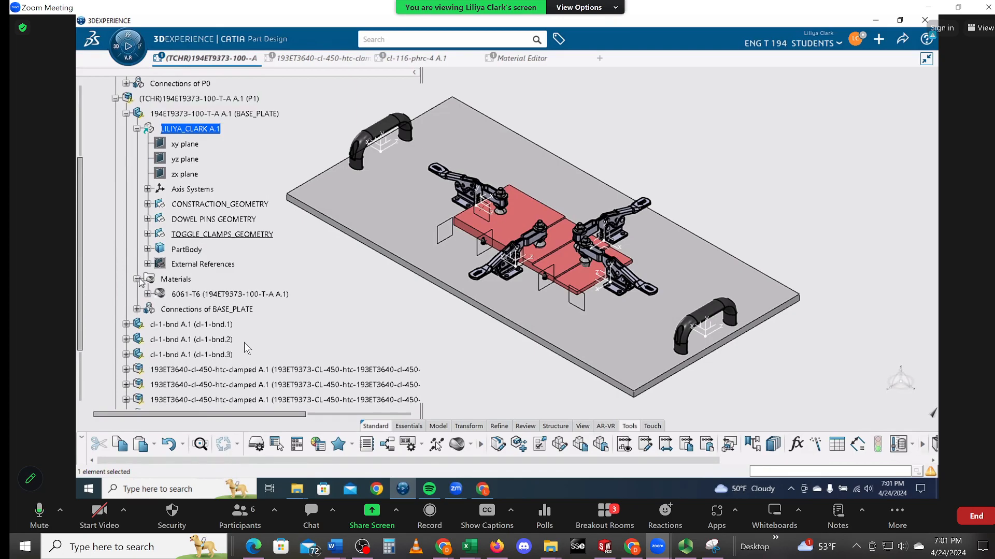
{"action": "left_click", "coordinate": [137, 280]}
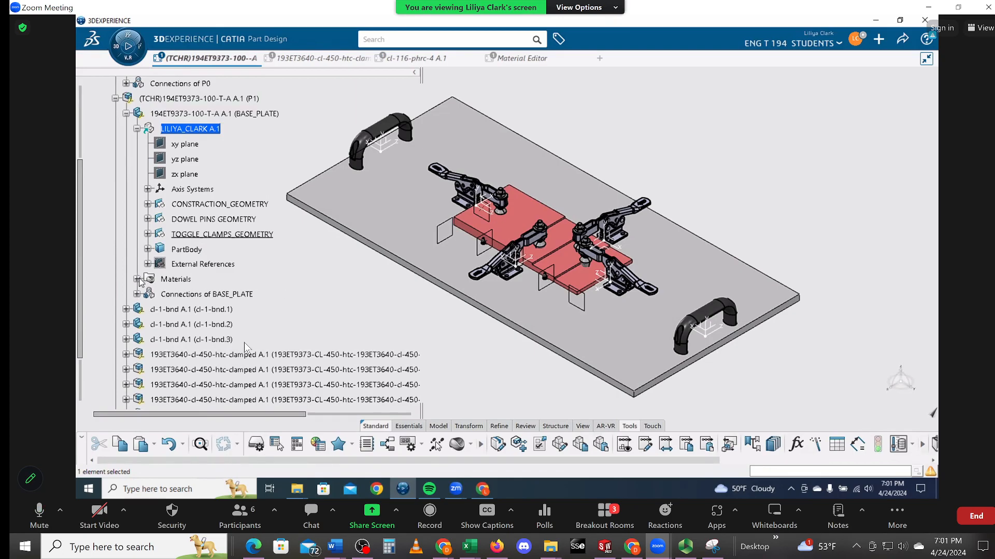
- Collapse the P1 and P0 assemblies in the tree
{"action": "scroll", "coordinate": [108, 254], "scroll_direction": "up", "scroll_amount": 3}
{"action": "left_click", "coordinate": [115, 217]}
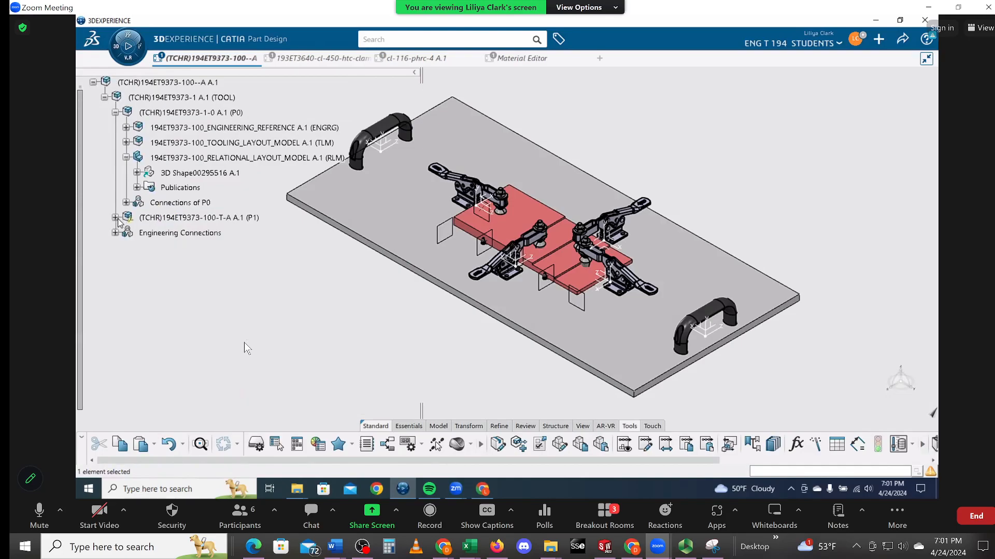
{"action": "scroll", "coordinate": [109, 151], "scroll_direction": "up", "scroll_amount": 1}
{"action": "left_click", "coordinate": [106, 152]}
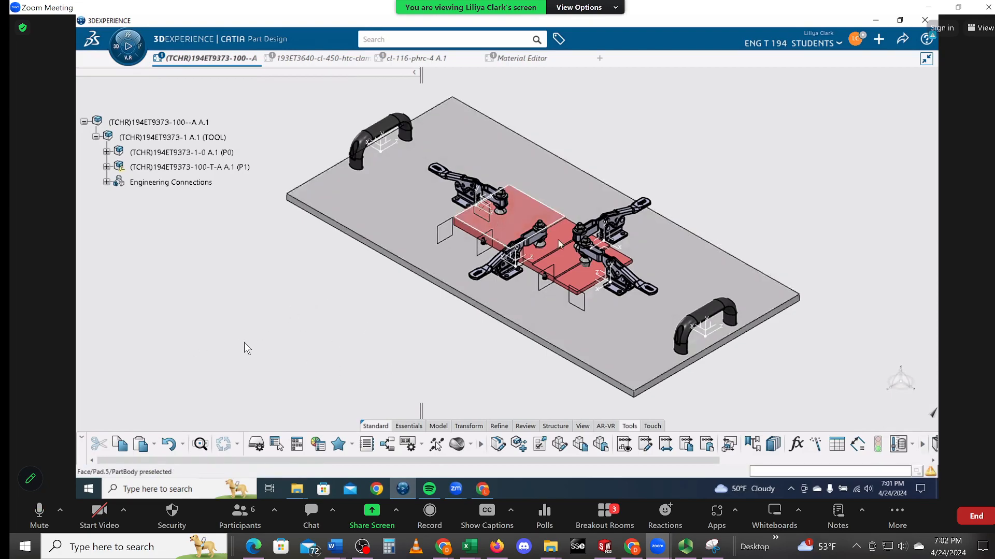
- Activate the top-level 194ET9373-100 assembly for assembly design
{"action": "left_click", "coordinate": [509, 213]}
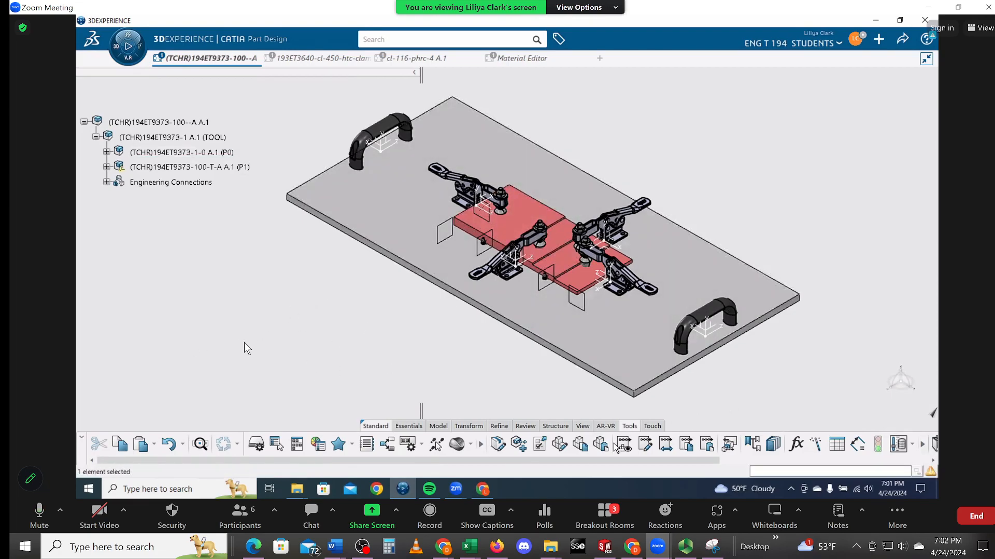
{"action": "left_click_drag", "start_coordinate": [574, 462], "coordinate": [788, 457]}
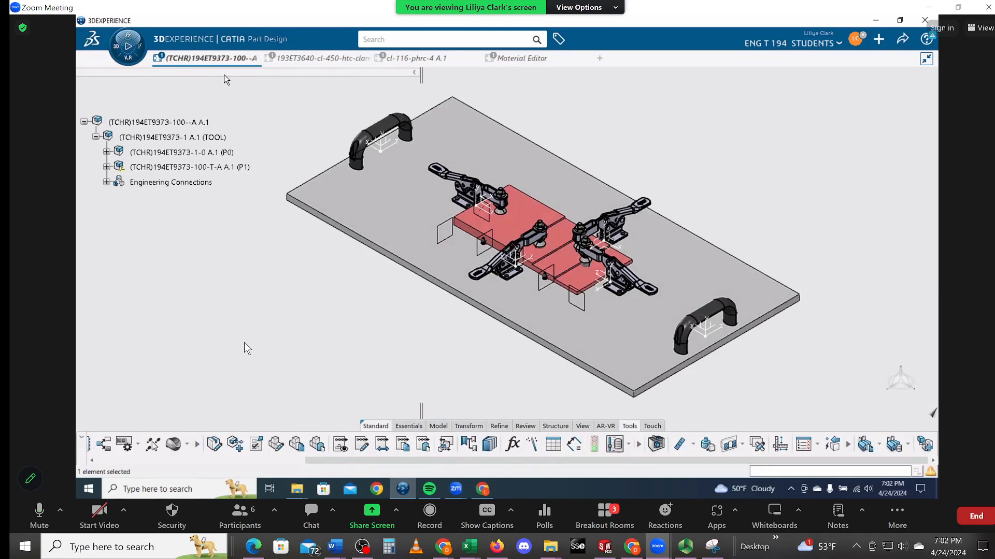
{"action": "double_click", "coordinate": [158, 123]}
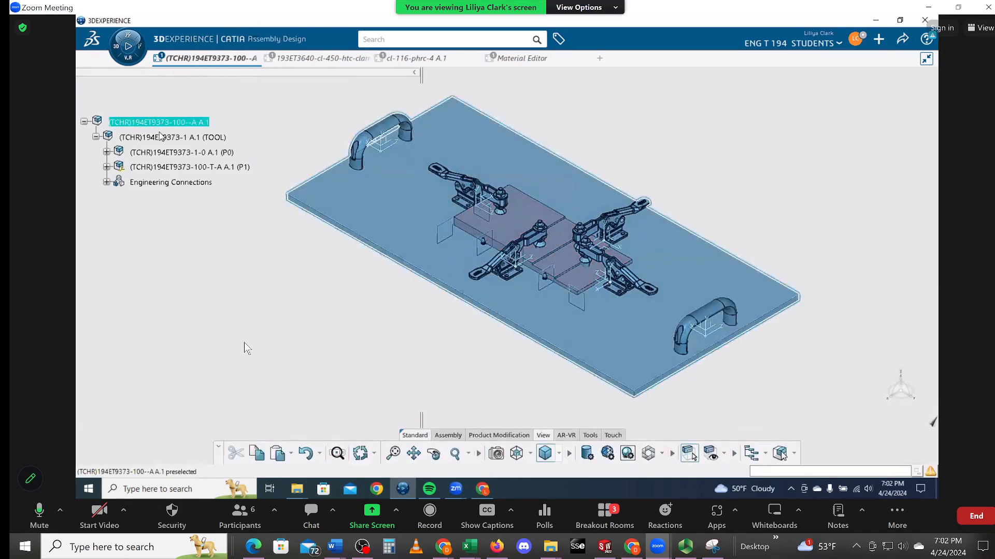
{"action": "left_click", "coordinate": [206, 282]}
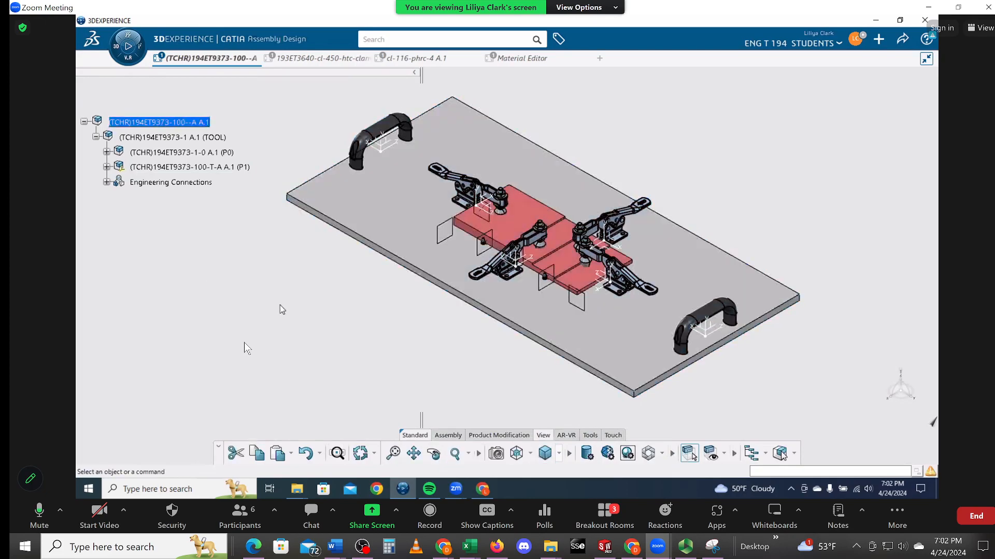
- Measure the inertia of the TOOL assembly in Volume mode, check its mass, and close the measurement
{"action": "left_click", "coordinate": [590, 436]}
{"action": "scroll", "coordinate": [767, 448], "scroll_direction": "down", "scroll_amount": 3}
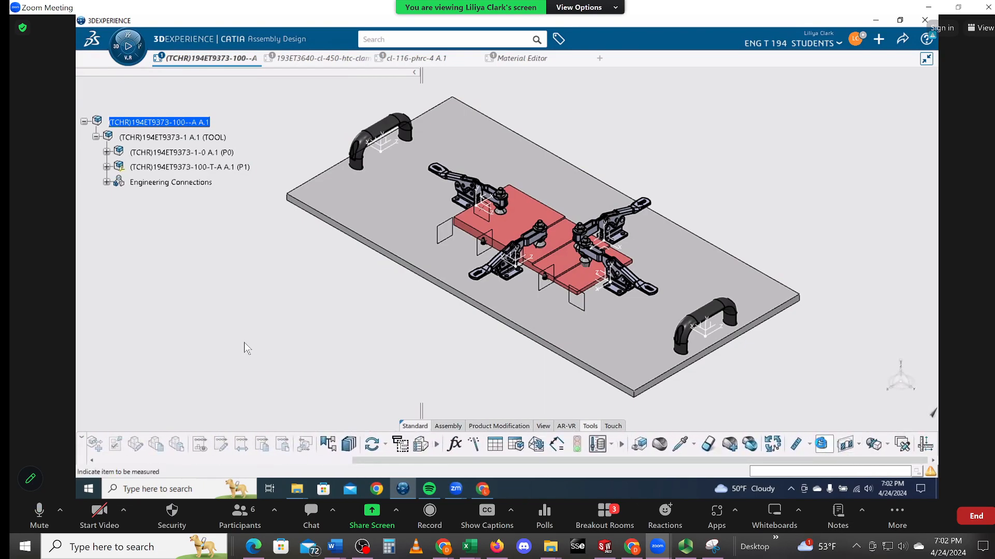
{"action": "left_click", "coordinate": [823, 444]}
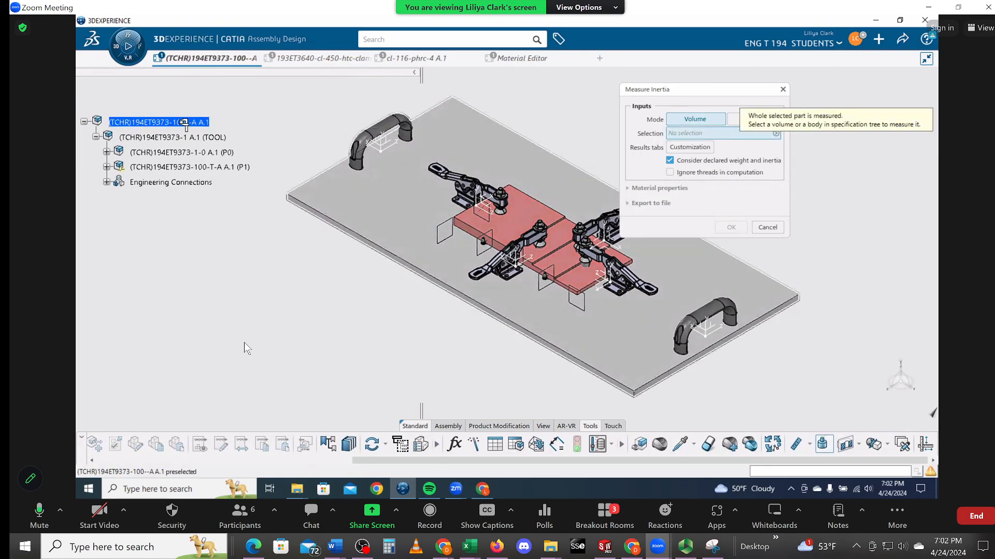
{"action": "left_click", "coordinate": [184, 123]}
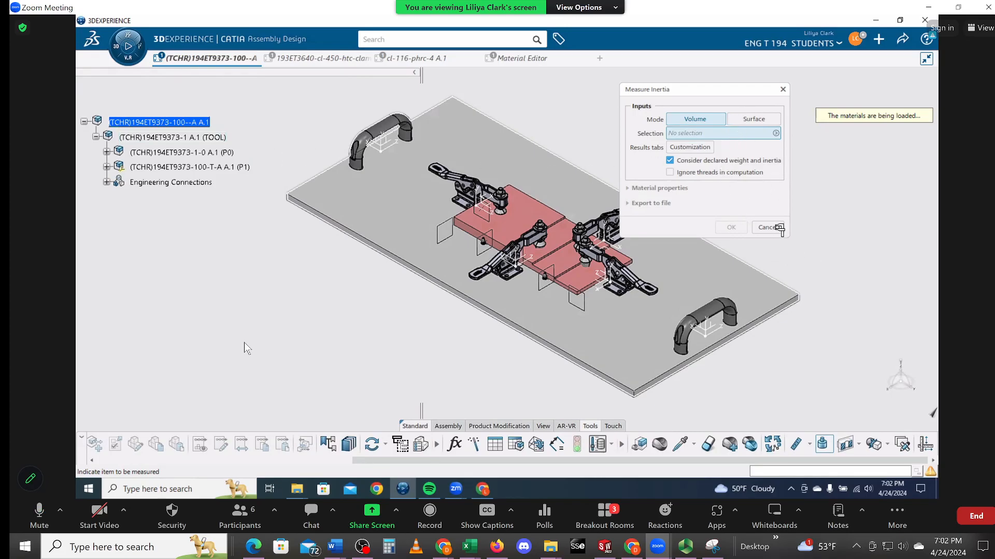
{"action": "left_click", "coordinate": [579, 162]}
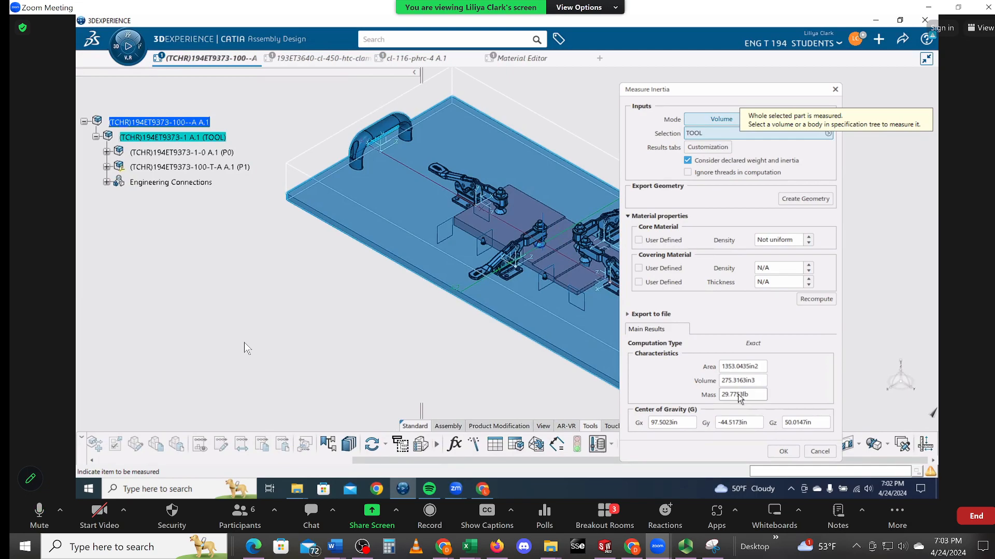
{"action": "left_click_drag", "start_coordinate": [733, 90], "coordinate": [226, 77]}
{"action": "left_click", "coordinate": [257, 438]}
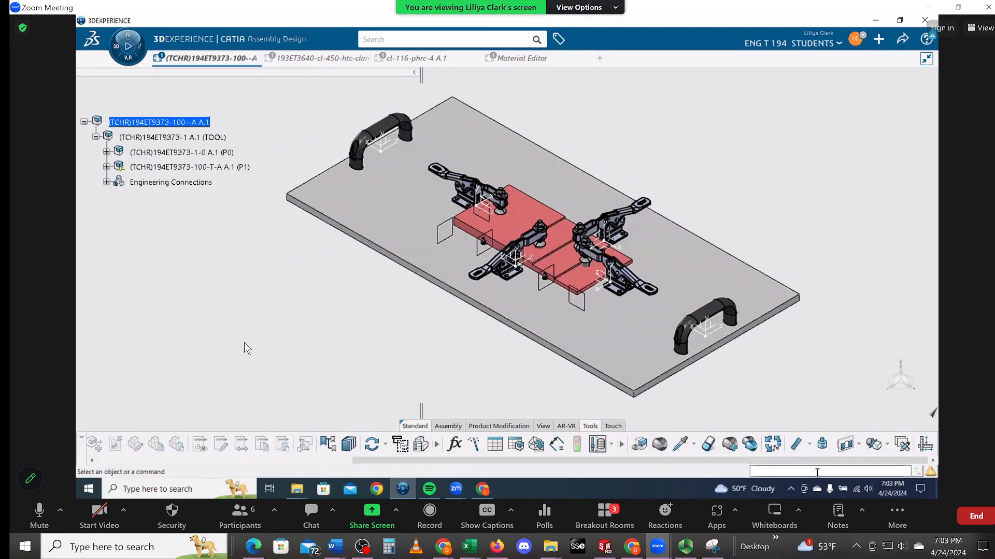
- Run Measure Inertia again on the TOOL assembly and examine its area, volume, mass and center of gravity
{"action": "left_click", "coordinate": [824, 445]}
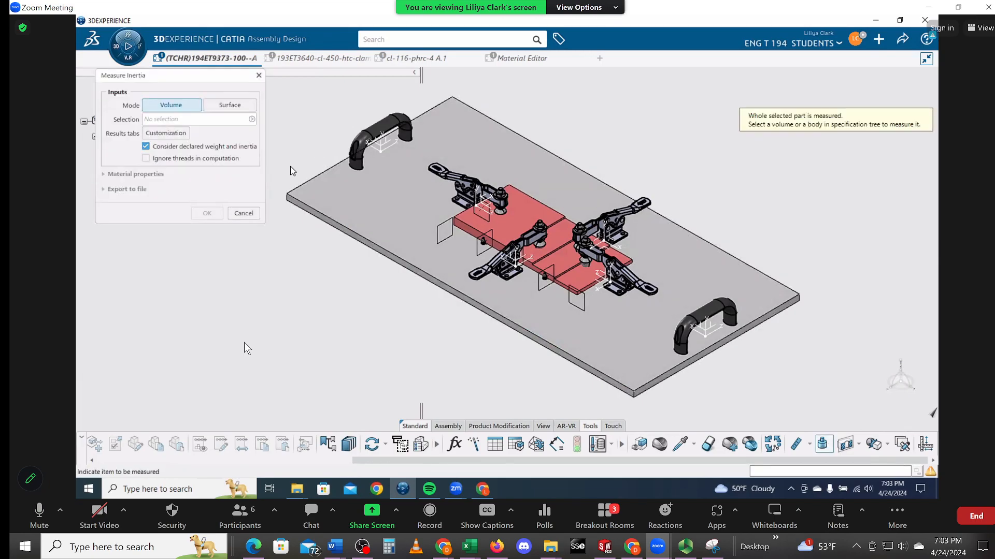
{"action": "left_click_drag", "start_coordinate": [199, 75], "coordinate": [374, 103]}
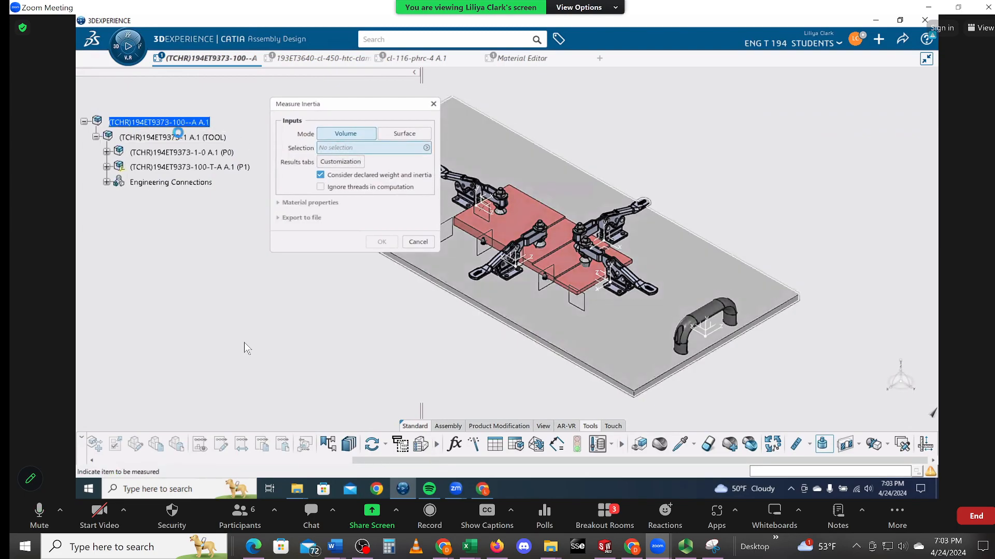
{"action": "left_click", "coordinate": [176, 137]}
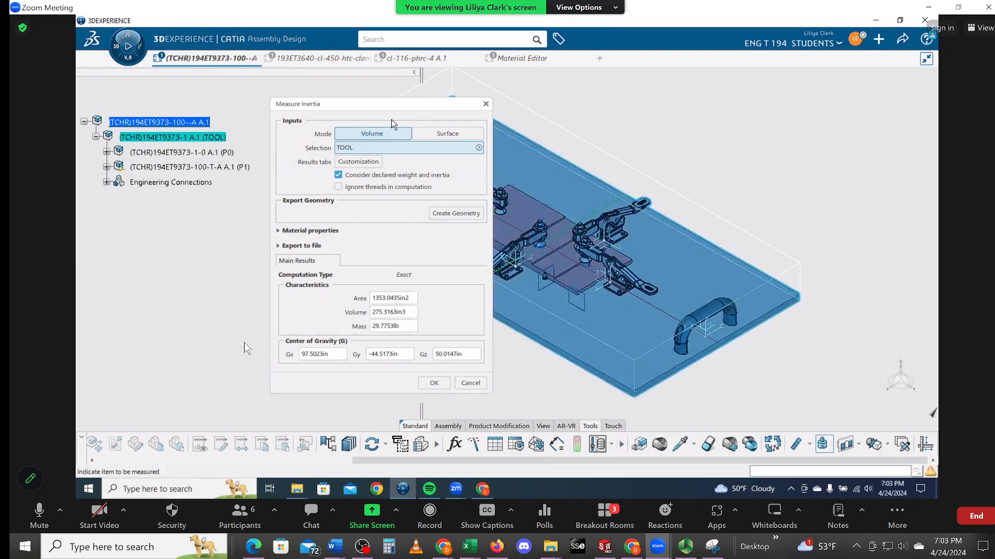
{"action": "left_click_drag", "start_coordinate": [377, 110], "coordinate": [222, 101]}
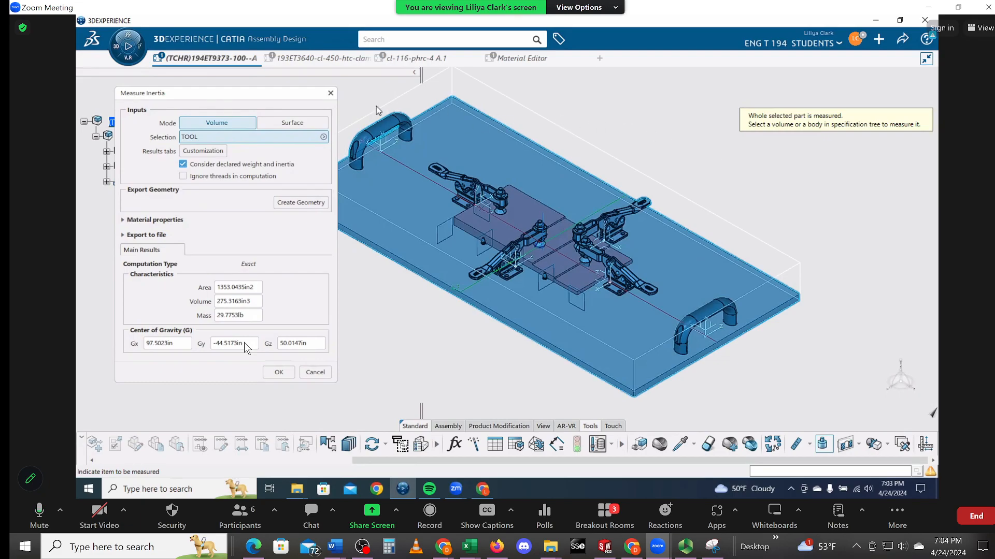
{"action": "left_click_drag", "start_coordinate": [259, 94], "coordinate": [796, 59]}
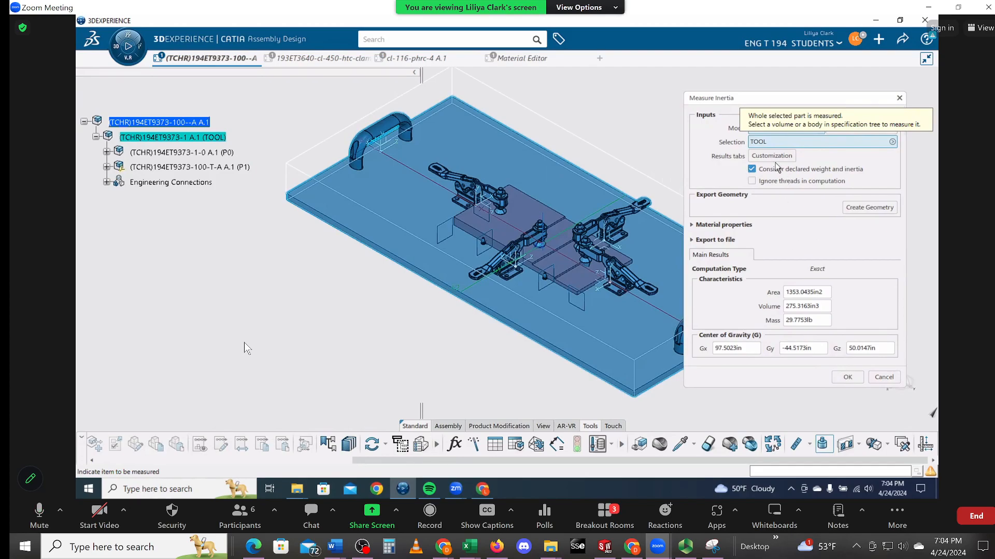
{"action": "left_click_drag", "start_coordinate": [725, 99], "coordinate": [265, 97]}
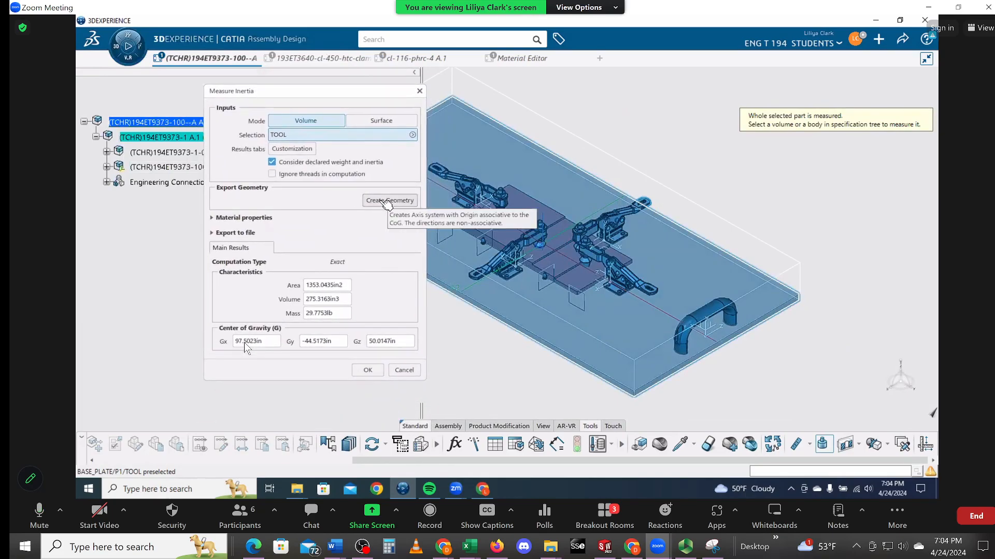
- Create the TOOL assembly's center-of-gravity geometry in a new 3D Shape Rep under the top-level assembly and confirm the inertia measurement
{"action": "left_click", "coordinate": [391, 202]}
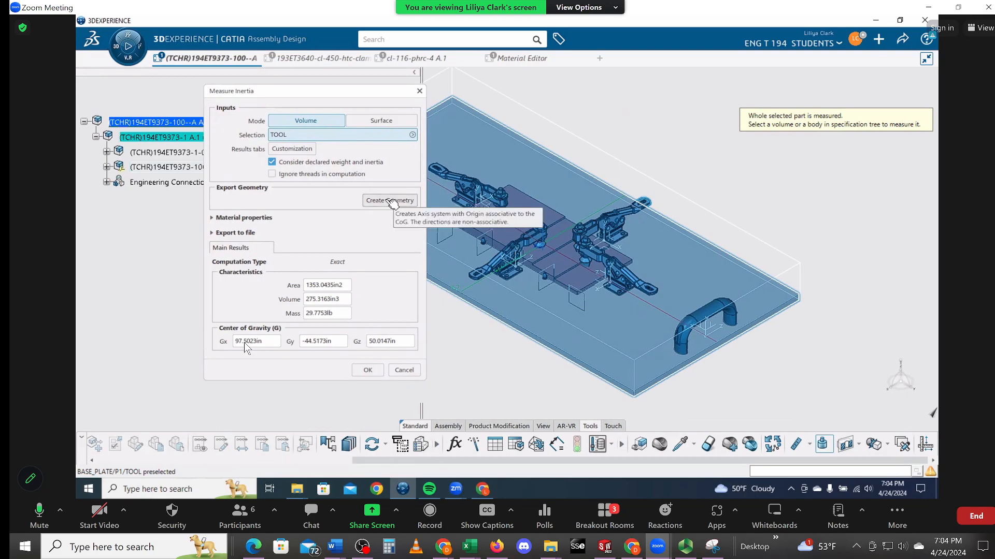
{"action": "left_click", "coordinate": [391, 201]}
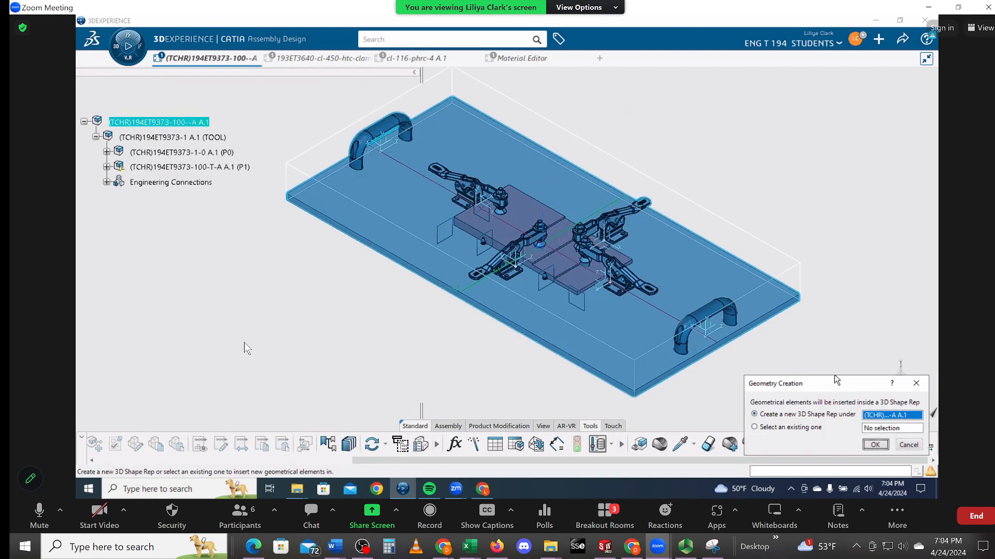
{"action": "left_click_drag", "start_coordinate": [835, 379], "coordinate": [348, 225]}
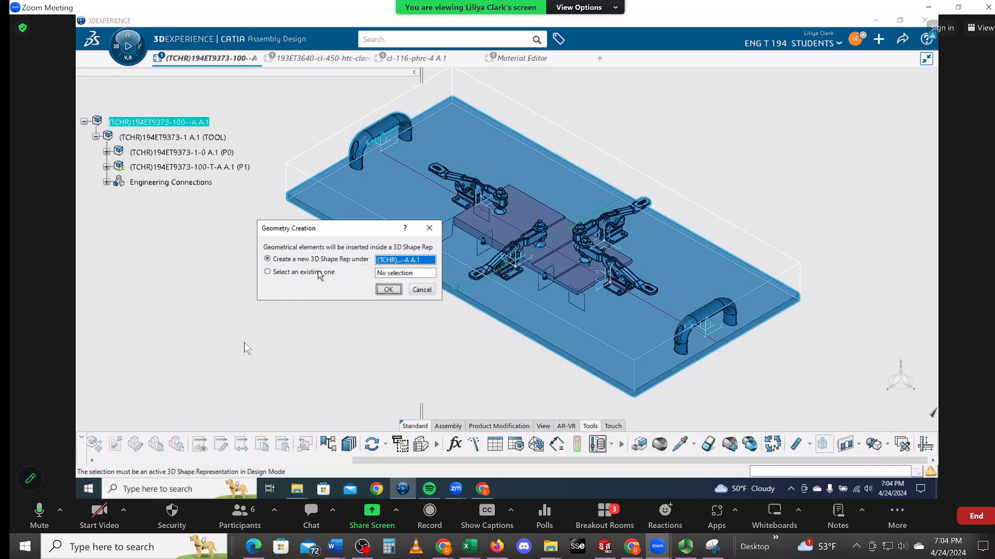
{"action": "left_click", "coordinate": [388, 290]}
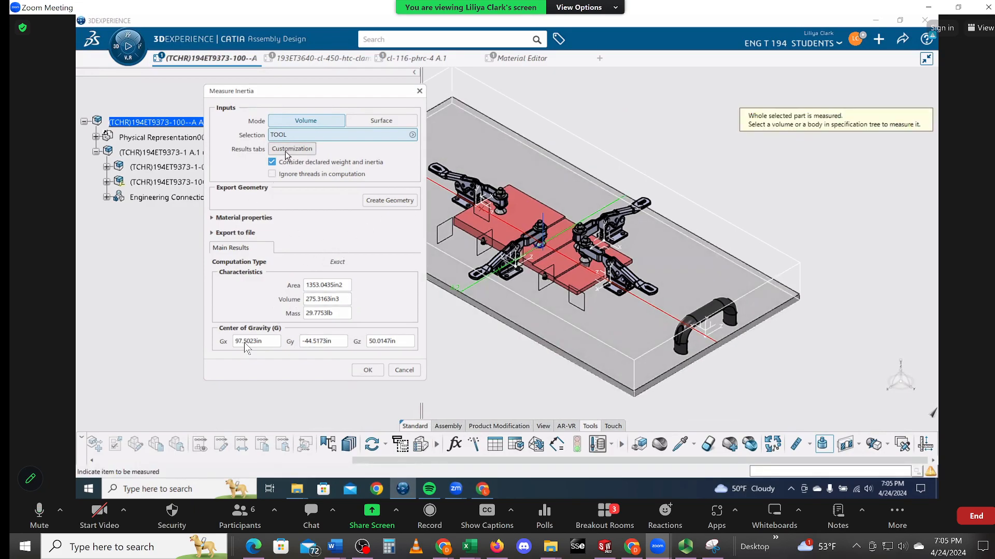
{"action": "left_click_drag", "start_coordinate": [300, 95], "coordinate": [256, 80]}
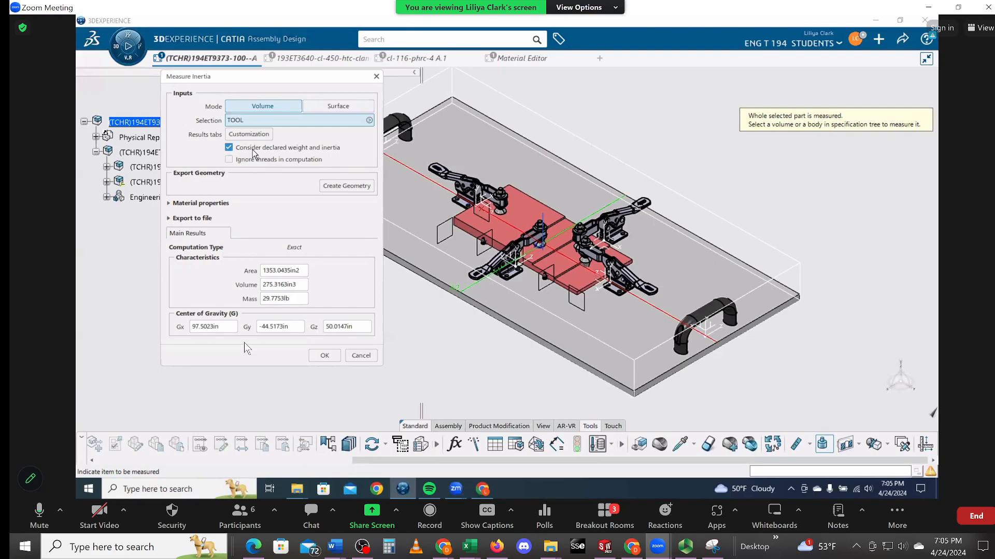
{"action": "left_click", "coordinate": [334, 357]}
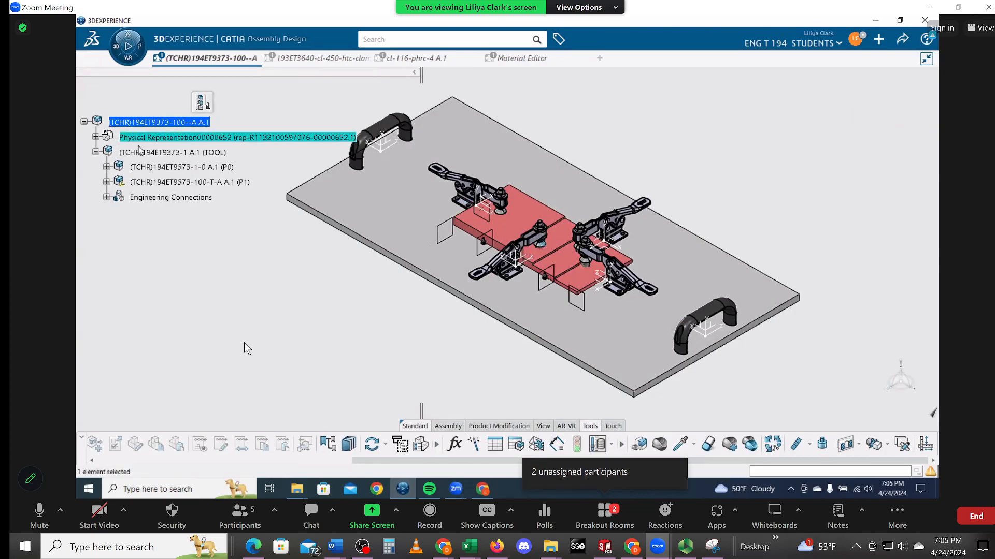
- Activate the new physical representation for part design and expand its Geometrical Set.2 to inspect the contents
{"action": "left_click", "coordinate": [96, 138]}
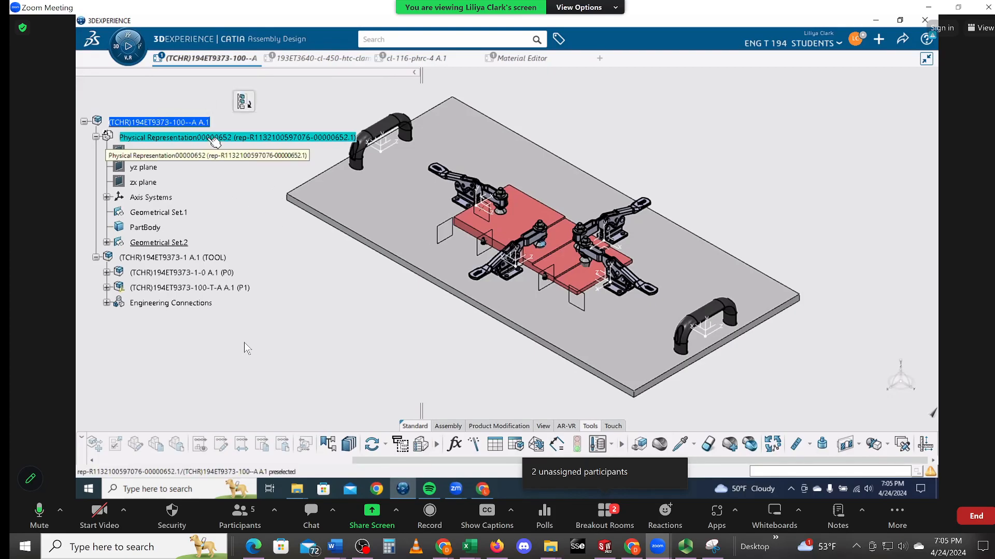
{"action": "left_click", "coordinate": [157, 228]}
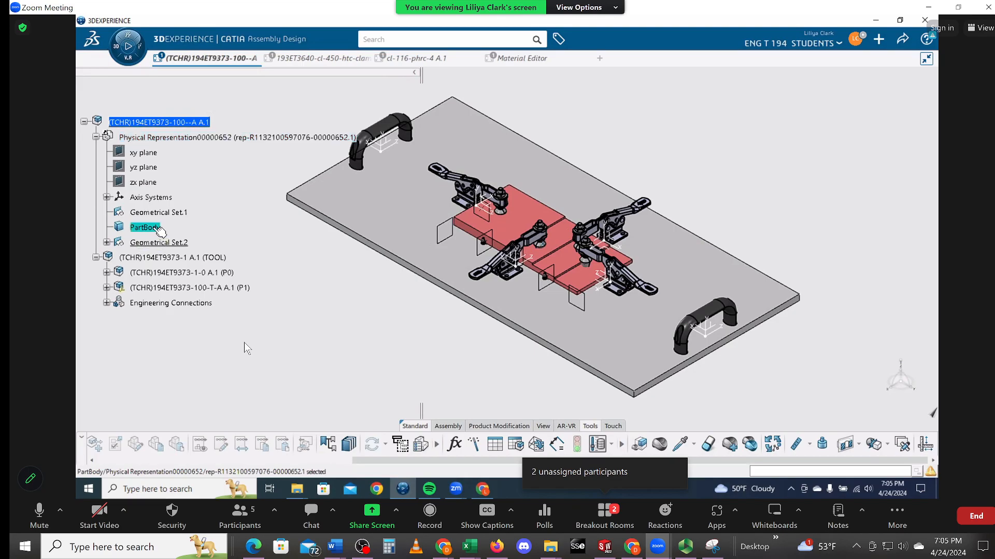
{"action": "left_click", "coordinate": [187, 140]}
{"action": "double_click", "coordinate": [187, 139]}
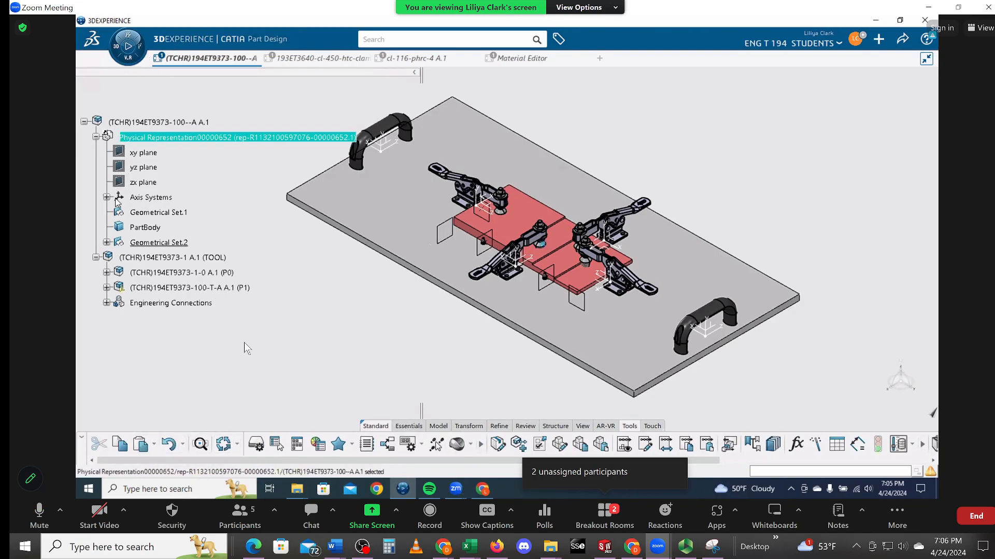
{"action": "left_click", "coordinate": [107, 242]}
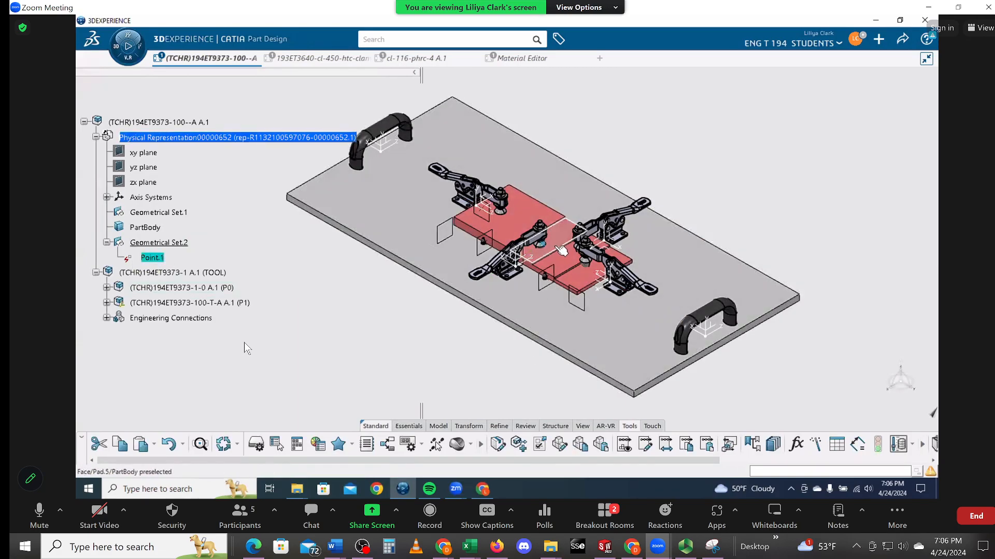
- Reframe the view on Point.1 in Geometrical Set.2 and examine its location relative to the clamps and base plate
{"action": "middle_click", "coordinate": [522, 326]}
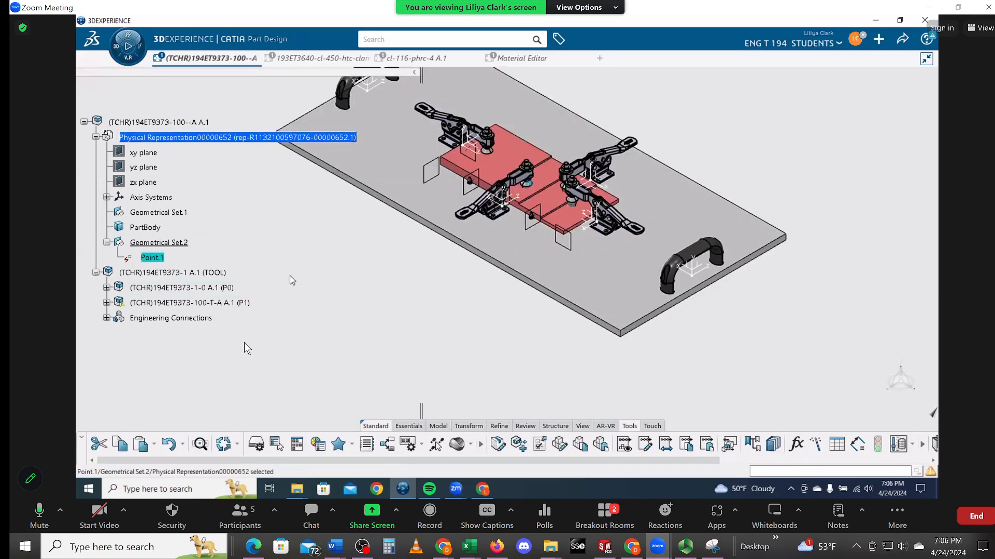
{"action": "right_click", "coordinate": [154, 259]}
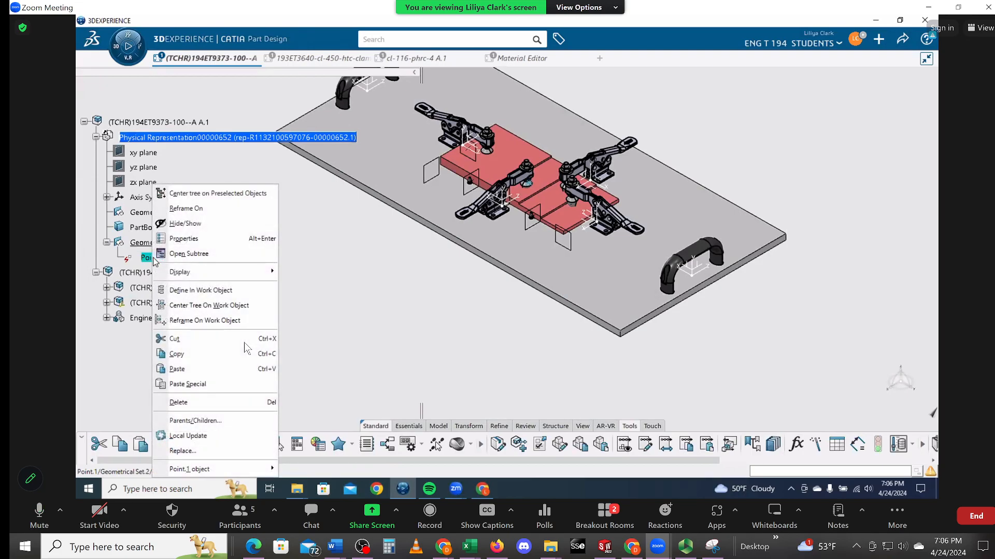
{"action": "left_click", "coordinate": [236, 321]}
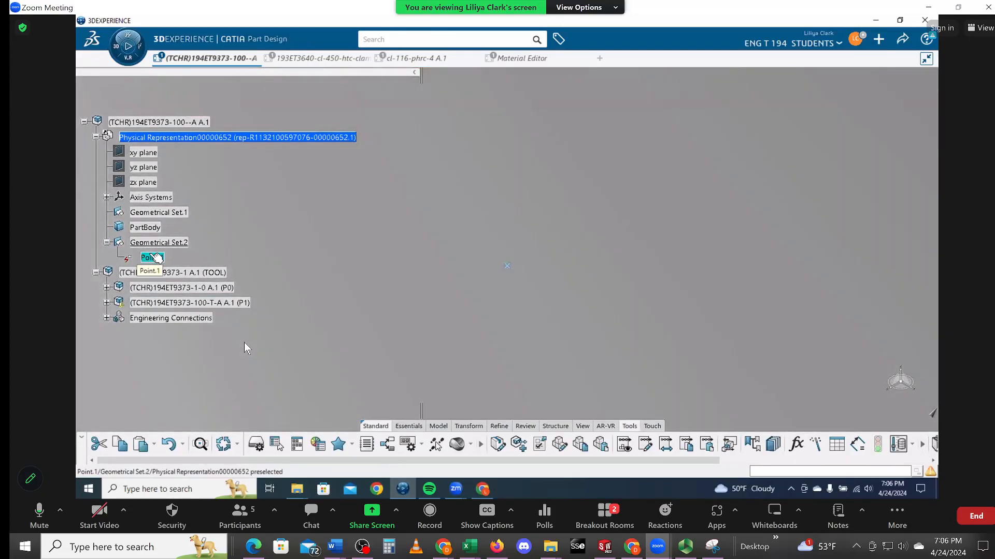
{"action": "right_click", "coordinate": [153, 258]}
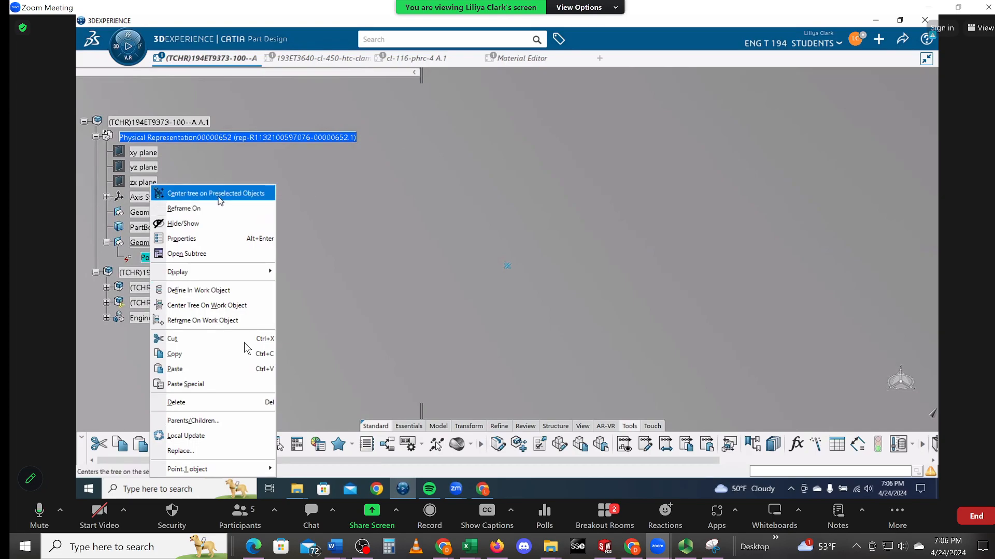
{"action": "left_click", "coordinate": [216, 210]}
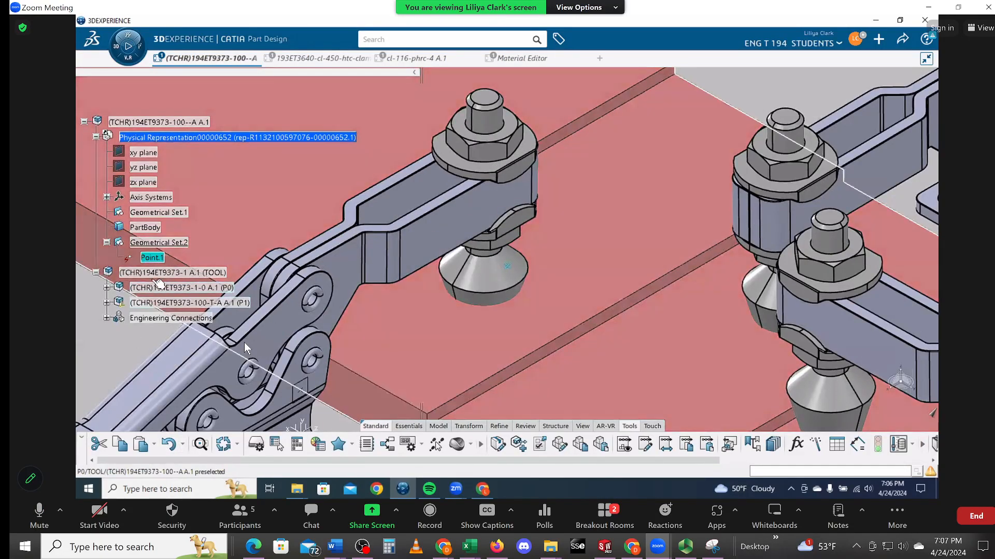
{"action": "right_click", "coordinate": [147, 258]}
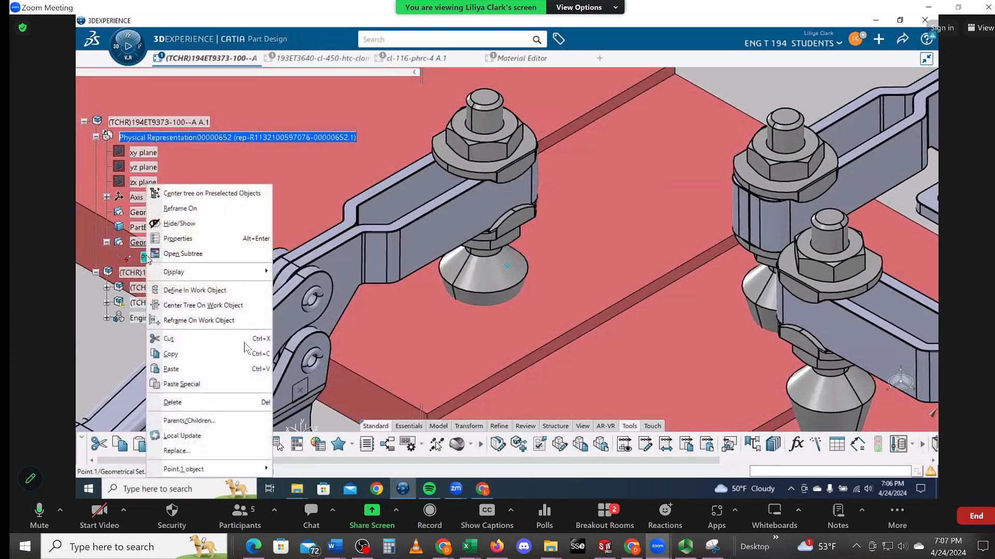
{"action": "left_click", "coordinate": [180, 208]}
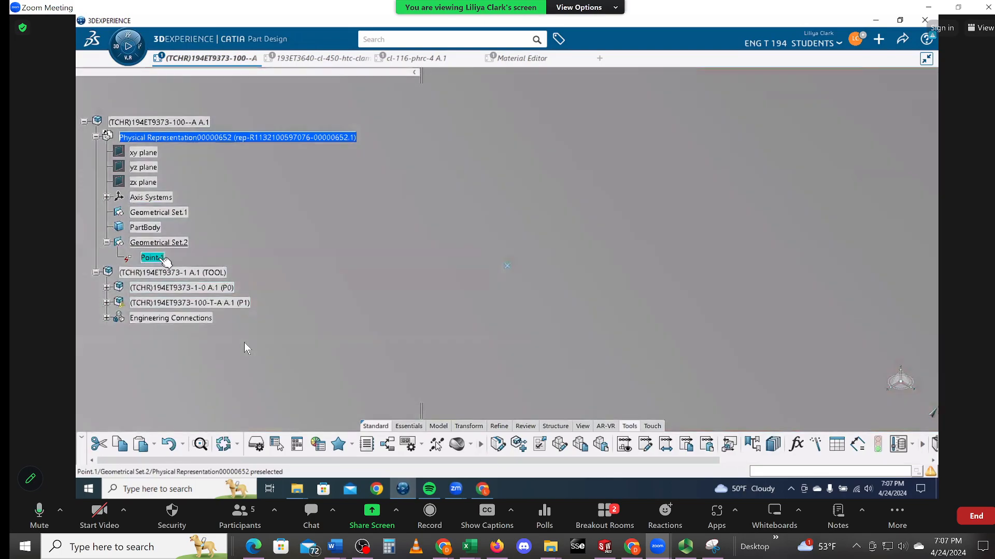
{"action": "middle_click_drag", "start_coordinate": [646, 260], "coordinate": [522, 495]}
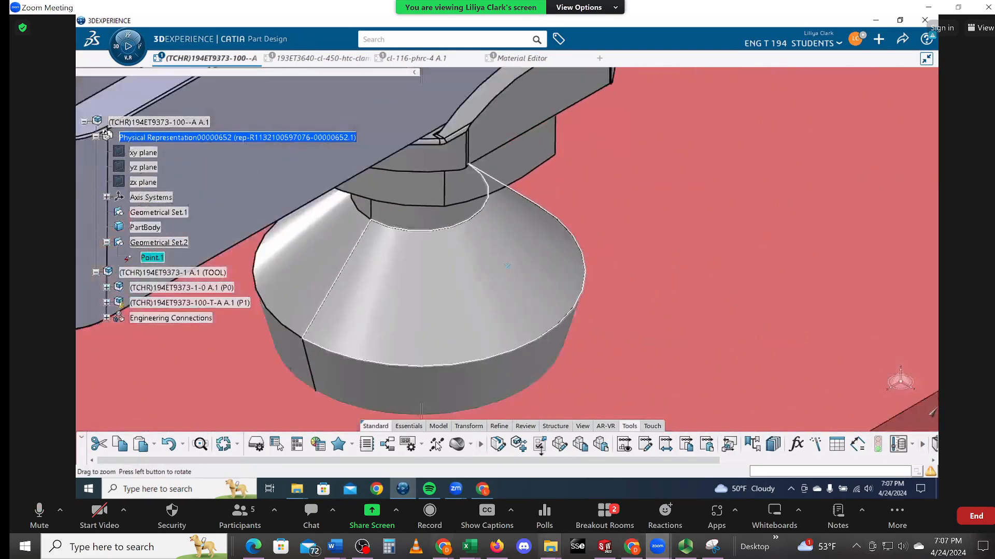
{"action": "middle_click_drag", "start_coordinate": [605, 301], "coordinate": [604, 302]}
{"action": "mouse_move", "coordinate": [366, 556]}
{"action": "left_click_drag", "start_coordinate": [605, 303], "coordinate": [580, 487]}
{"action": "left_click", "coordinate": [893, 131]}
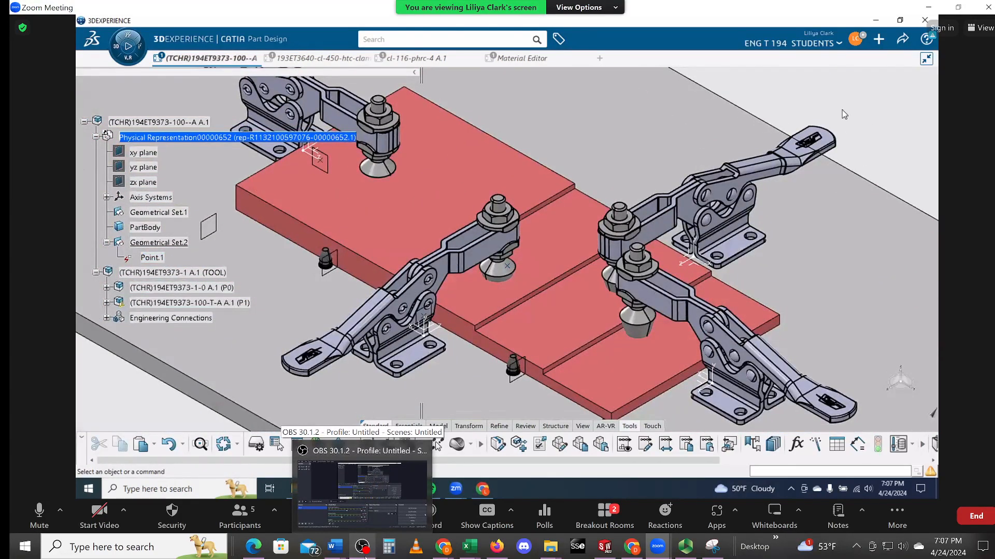
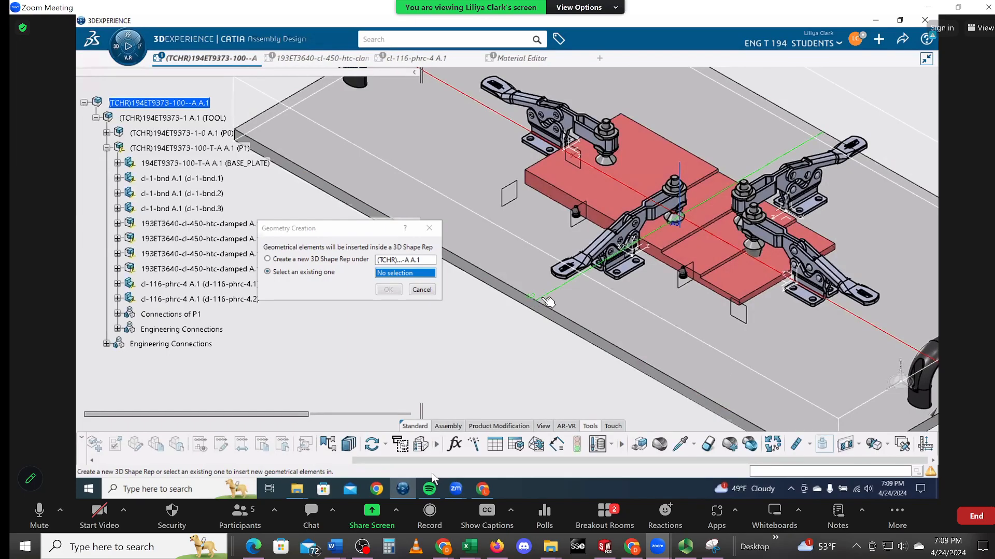
- Try the base plate, the P0 parts and a toggle clamp as the existing 3D Shape Rep for the center-of-gravity geometry
{"action": "left_click", "coordinate": [547, 302]}
{"action": "middle_click_drag", "start_coordinate": [499, 371], "coordinate": [501, 312], "text": "ctrl"}
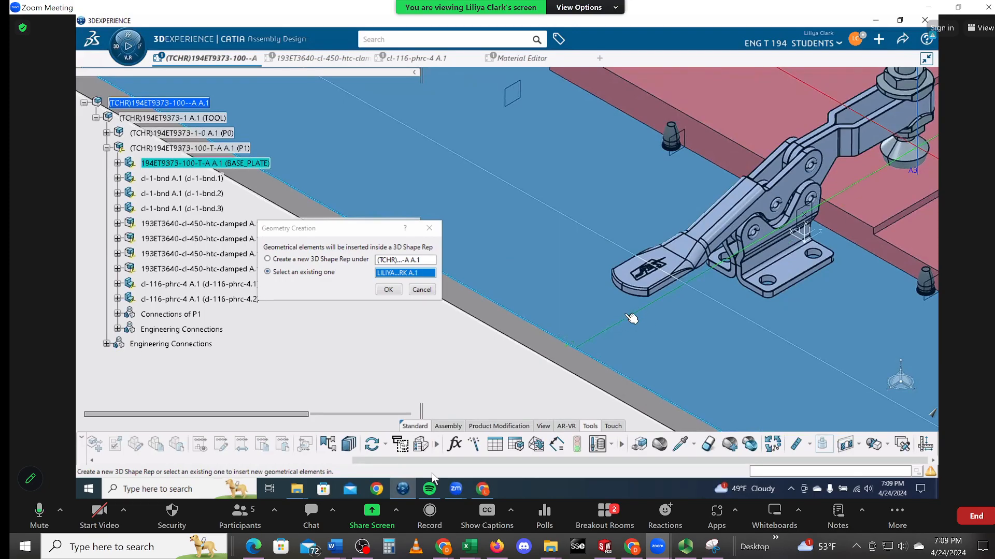
{"action": "middle_click_drag", "start_coordinate": [520, 363], "coordinate": [538, 476], "text": "ctrl"}
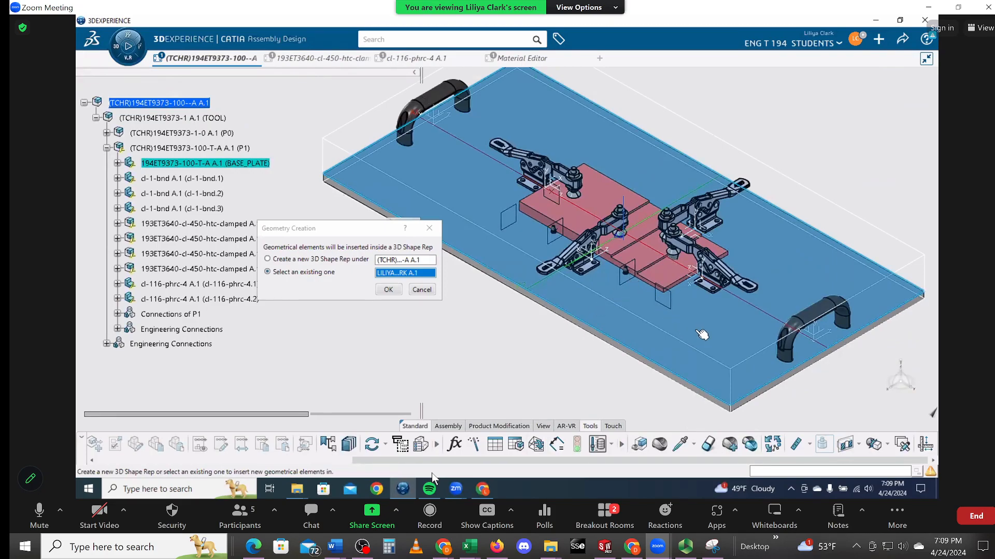
{"action": "middle_click_drag", "start_coordinate": [703, 328], "coordinate": [673, 335]}
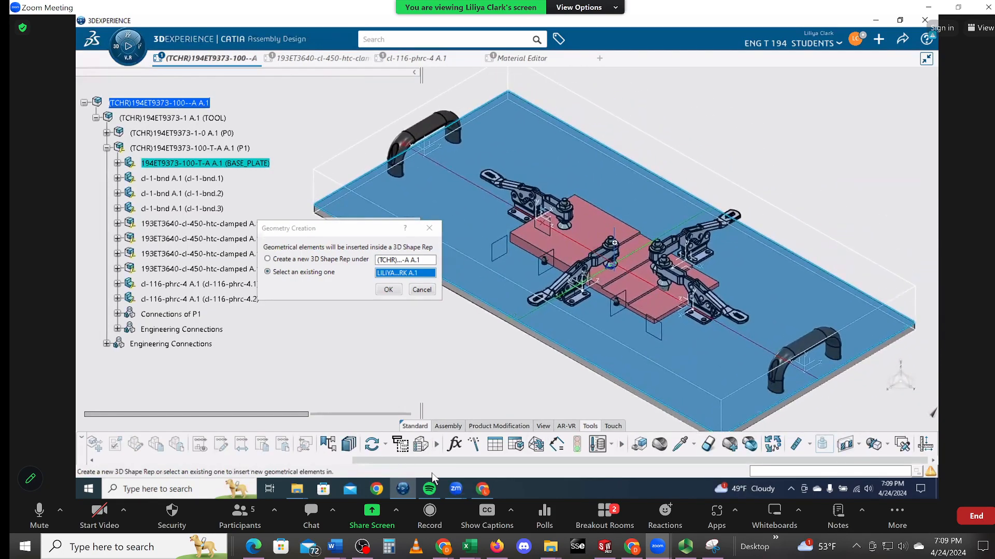
{"action": "left_click", "coordinate": [605, 263]}
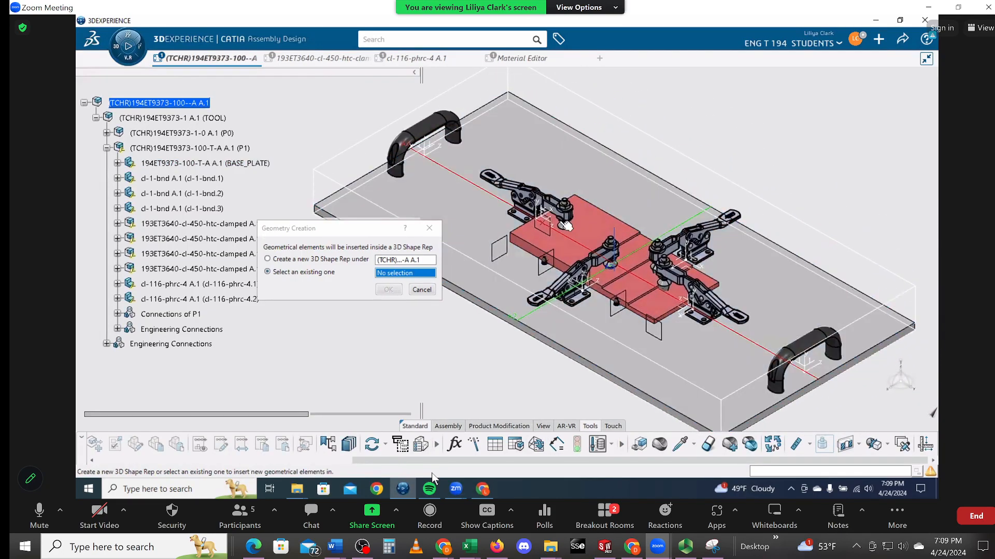
{"action": "left_click", "coordinate": [594, 227]}
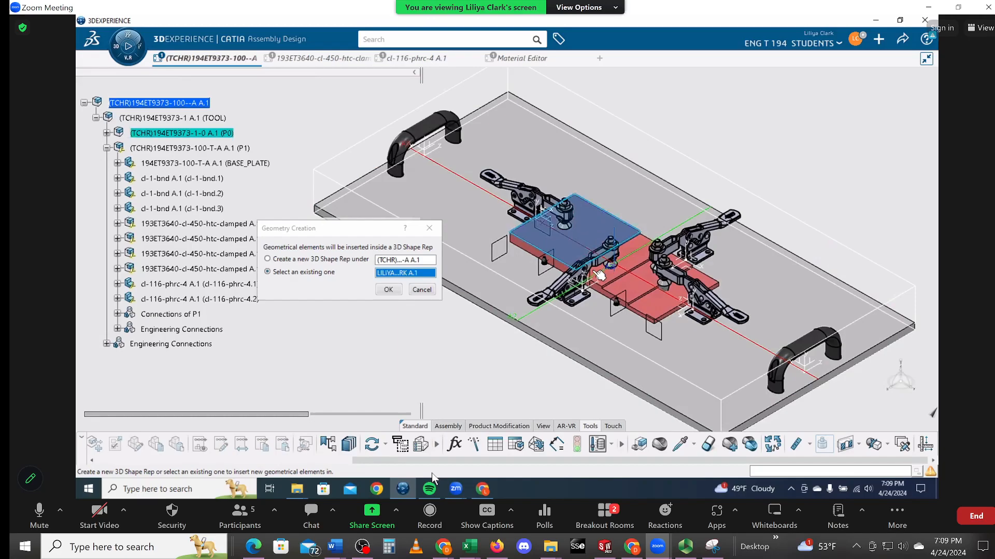
{"action": "left_click", "coordinate": [568, 289]}
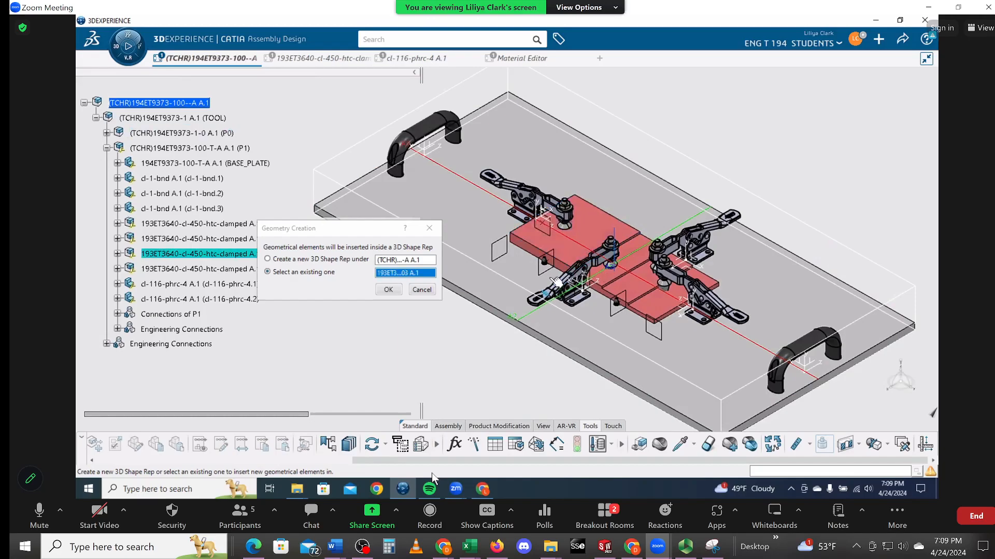
{"action": "left_click", "coordinate": [583, 242]}
{"action": "left_click", "coordinate": [499, 248]}
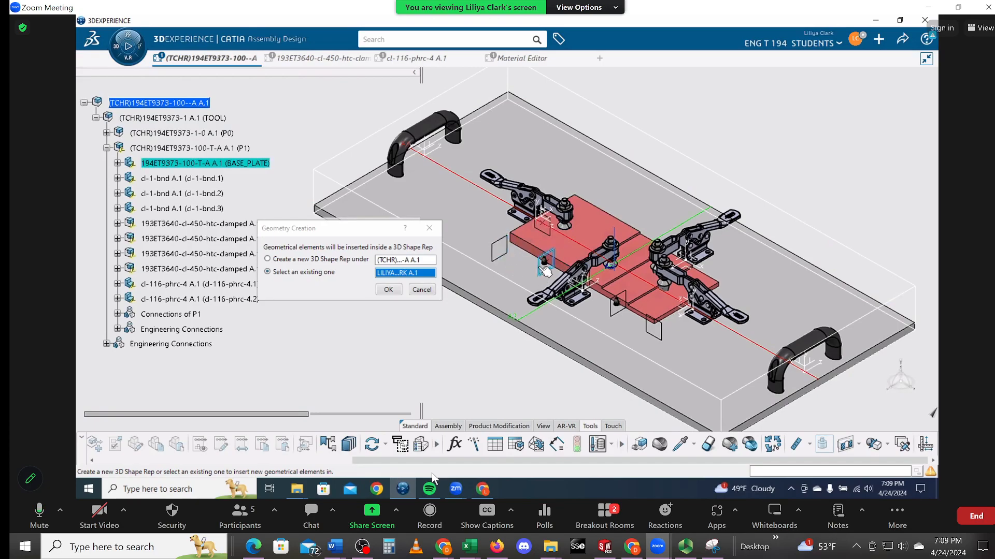
{"action": "left_click", "coordinate": [598, 229]}
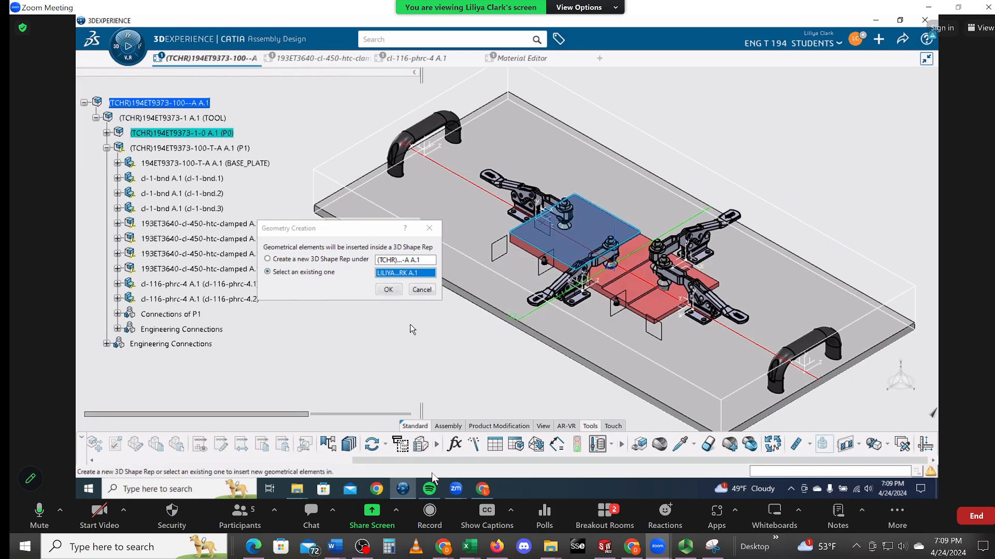
{"action": "left_click", "coordinate": [267, 259]}
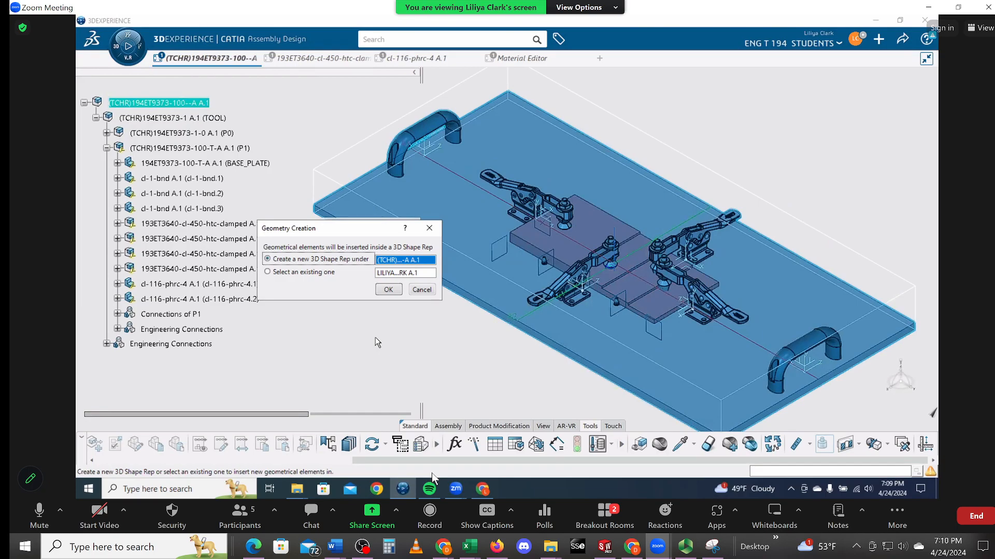
{"action": "left_click", "coordinate": [288, 274]}
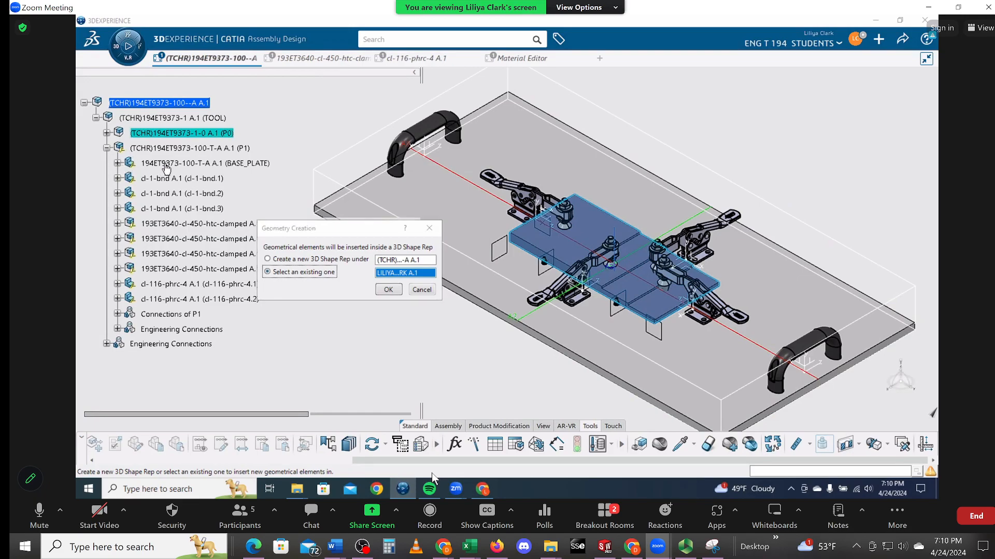
- Expand BASE_PLATE and select its 3D Shape Rep as the existing destination for the center-of-gravity geometry
{"action": "left_click", "coordinate": [166, 165]}
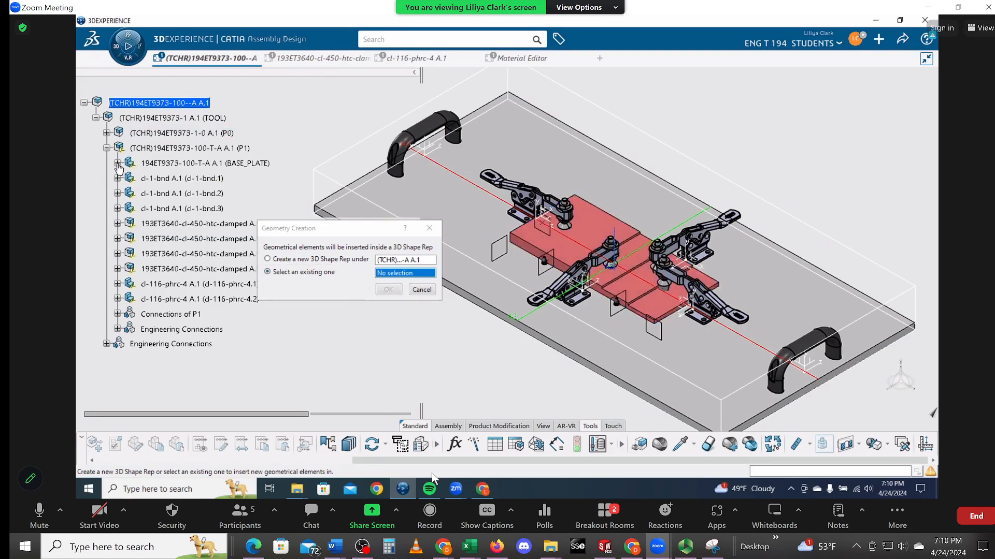
{"action": "left_click", "coordinate": [117, 164]}
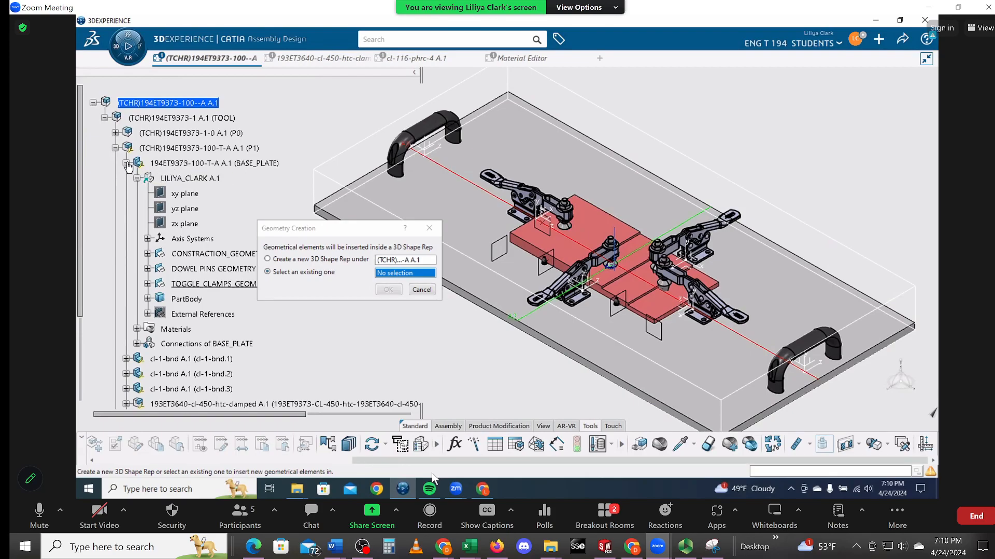
{"action": "left_click", "coordinate": [180, 182]}
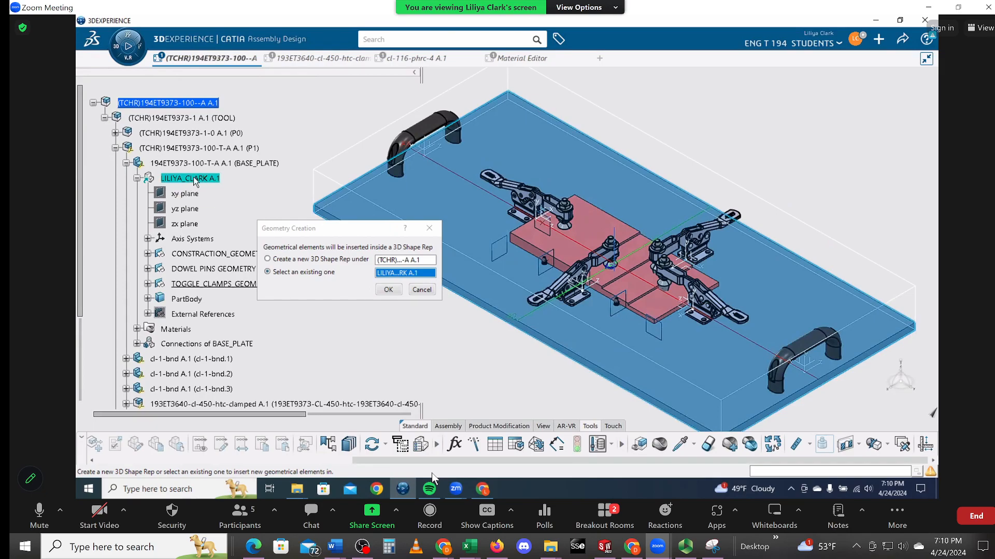
{"action": "scroll", "coordinate": [192, 186], "scroll_direction": "down", "scroll_amount": 1}
{"action": "scroll", "coordinate": [192, 187], "scroll_direction": "down", "scroll_amount": 2}
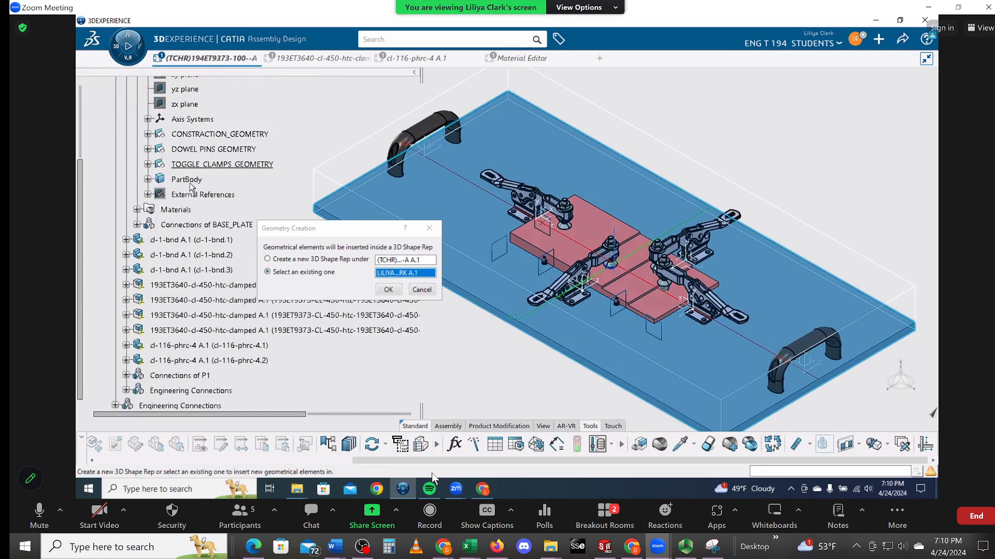
{"action": "scroll", "coordinate": [192, 186], "scroll_direction": "up", "scroll_amount": 3}
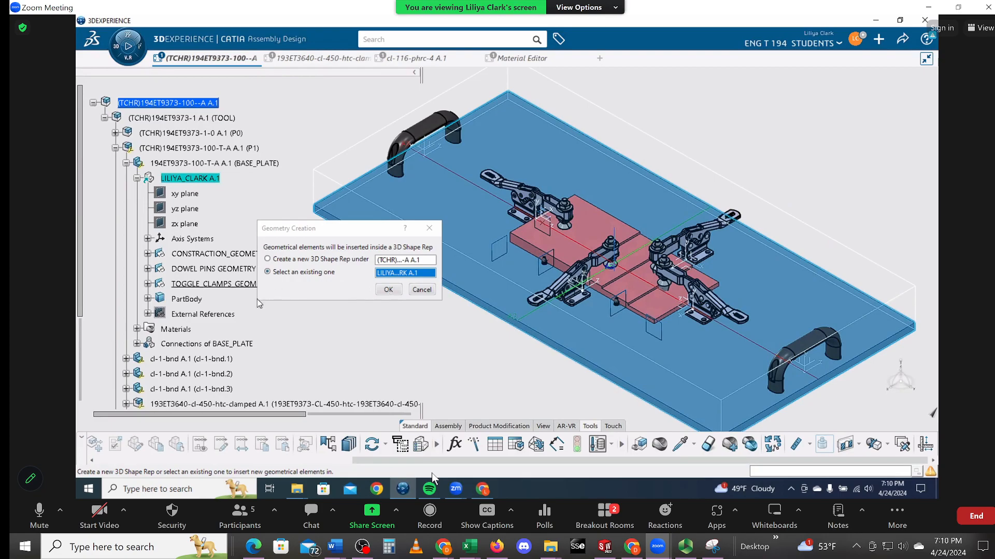
- Choose CONSTRACTION_GEOMETRY as the destination, create the center-of-gravity geometry there and confirm the TOOL inertia measurement
{"action": "scroll", "coordinate": [160, 267], "scroll_direction": "down", "scroll_amount": 2}
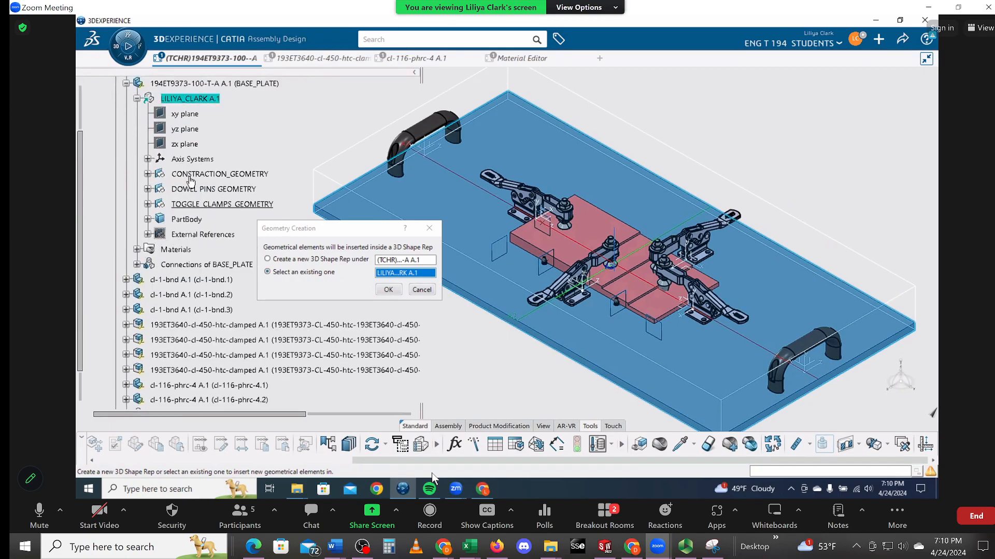
{"action": "left_click", "coordinate": [192, 175]}
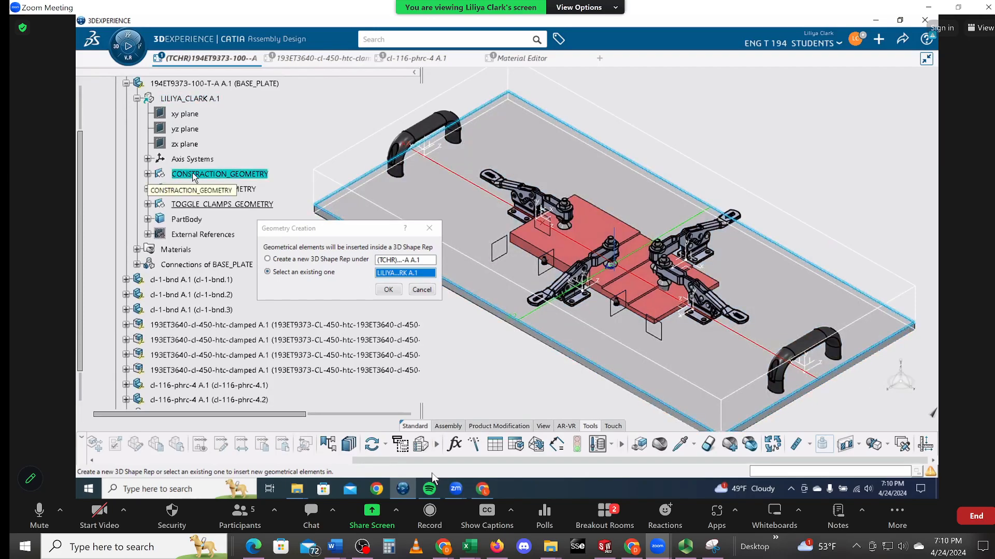
{"action": "left_click", "coordinate": [390, 291]}
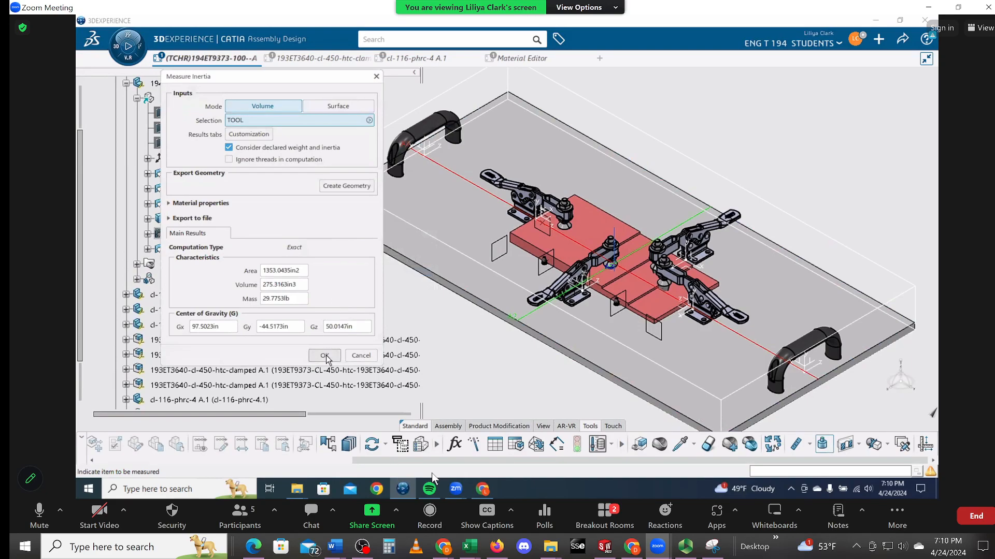
{"action": "left_click", "coordinate": [324, 357]}
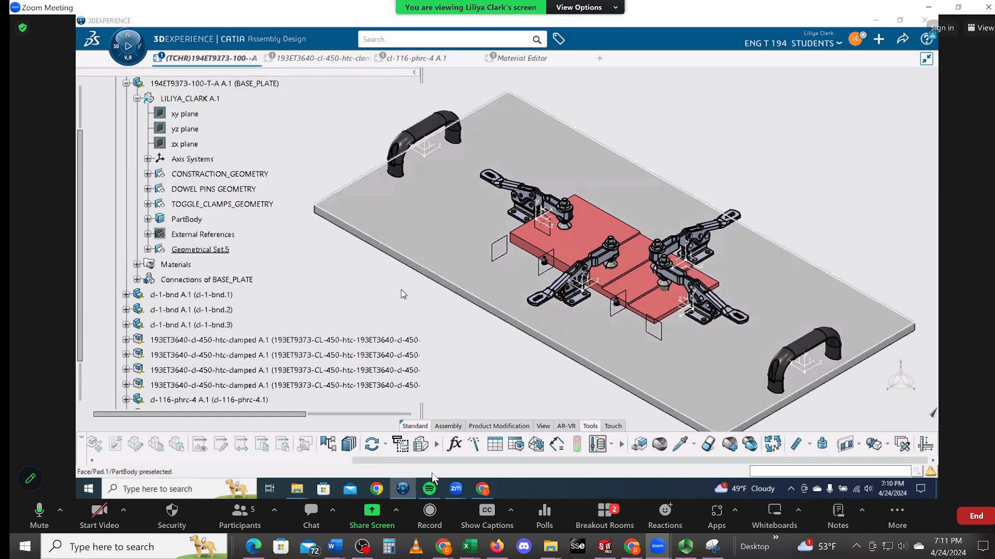
- Expand CONSTRACTION_GEOMETRY to inspect its contents and locate the center-of-gravity point near the front toggle clamp's tip
{"action": "left_click", "coordinate": [148, 174]}
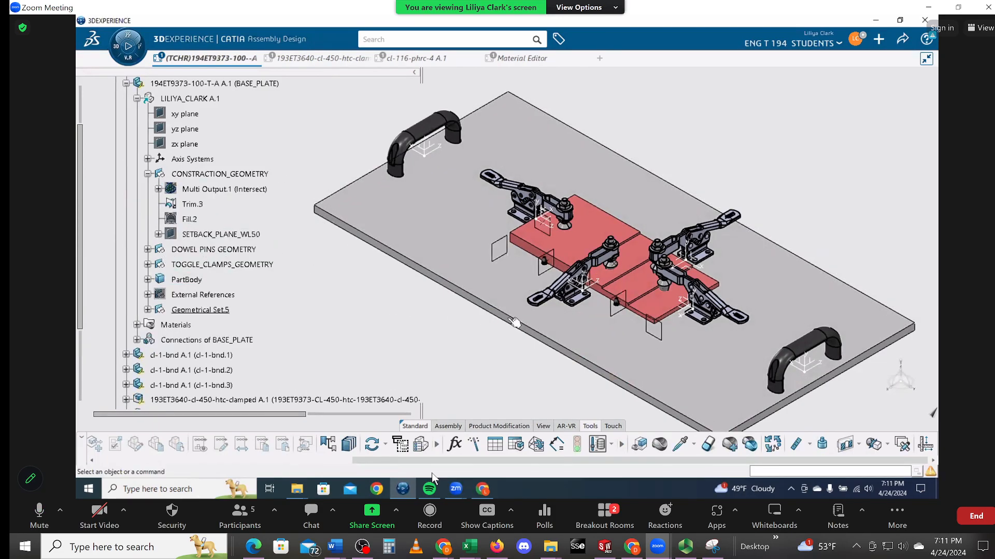
{"action": "middle_click_drag", "start_coordinate": [624, 265], "coordinate": [624, 235]}
{"action": "left_click", "coordinate": [625, 263]}
{"action": "left_click", "coordinate": [711, 266]}
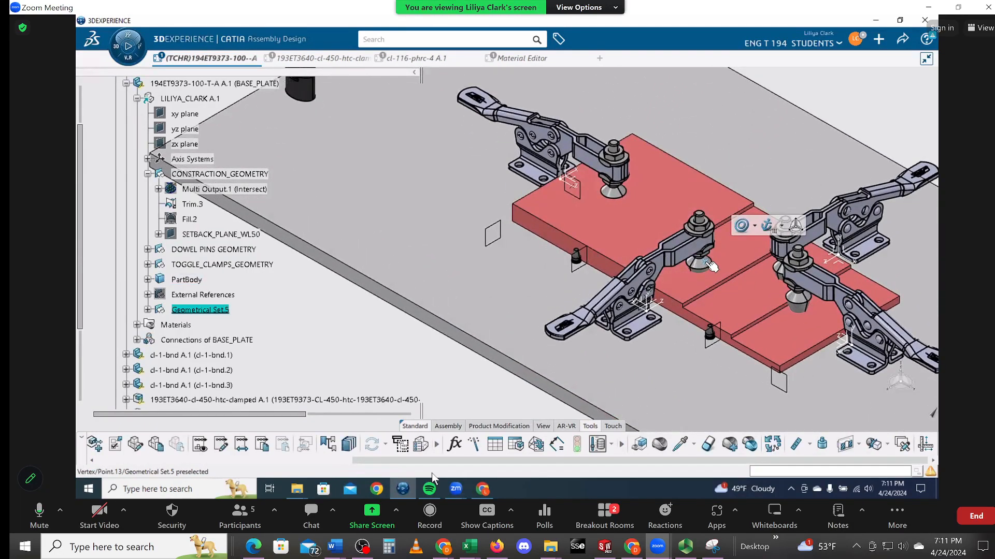
- Expand Geometrical Set.5 under the BASE_PLATE representation and select Point.13 to highlight it in the model
{"action": "left_click", "coordinate": [237, 310]}
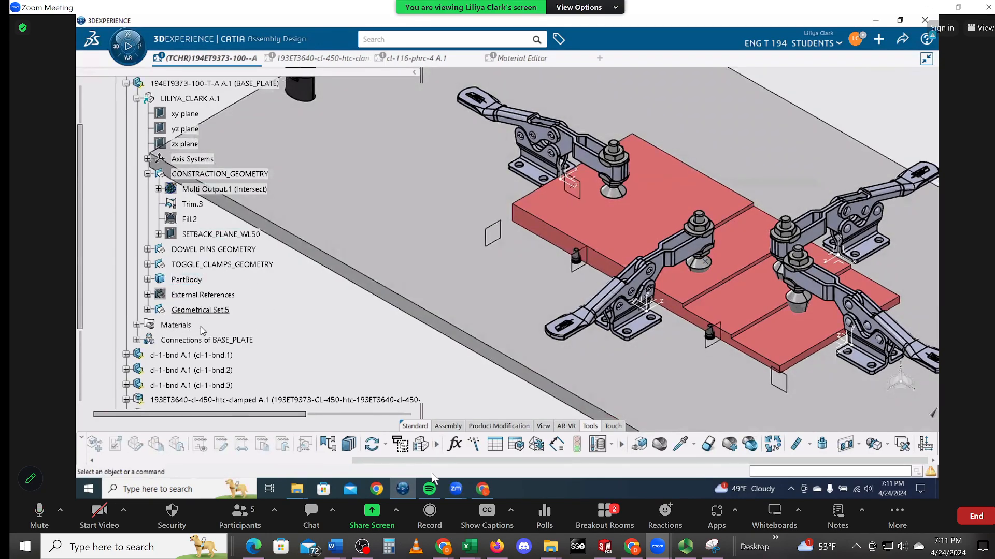
{"action": "left_click", "coordinate": [147, 310]}
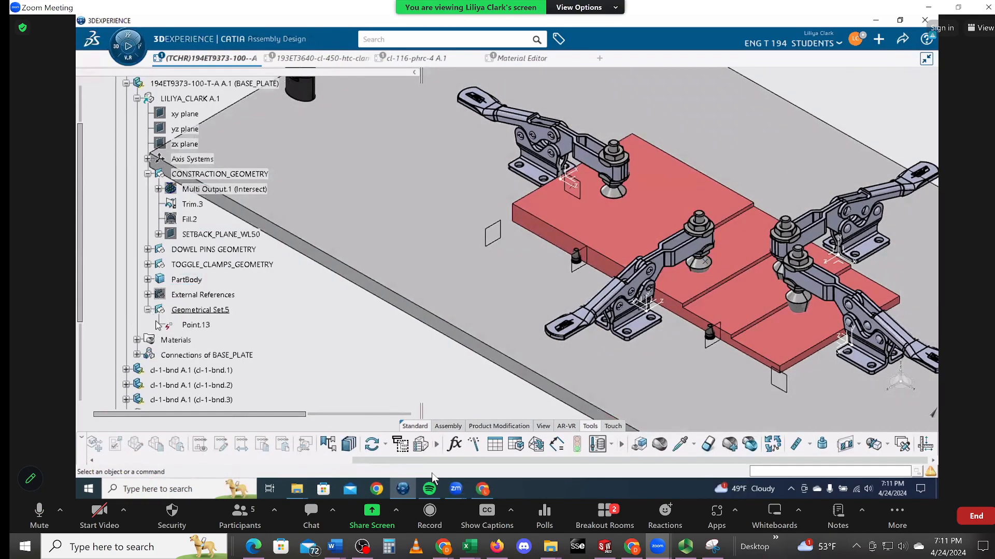
{"action": "left_click", "coordinate": [195, 325]}
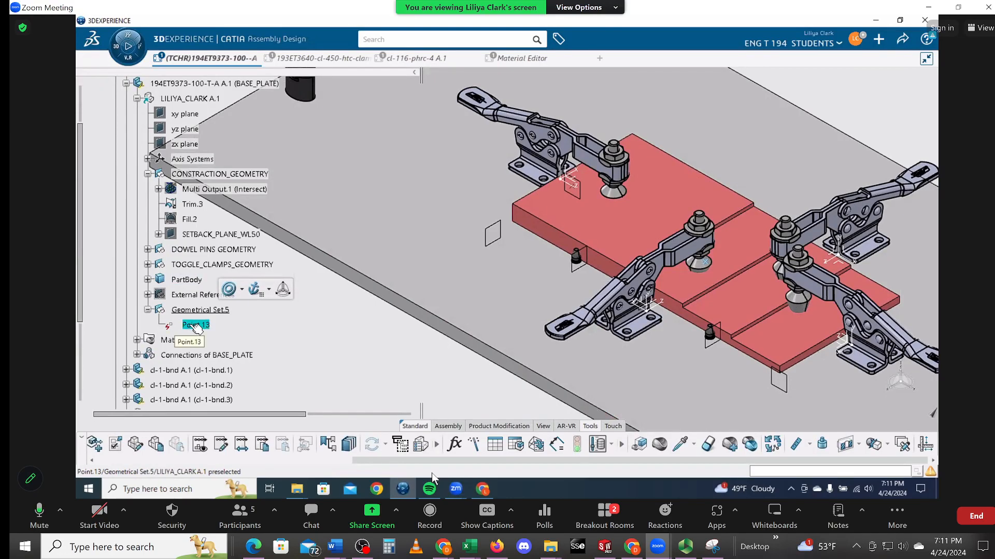
{"action": "left_click", "coordinate": [204, 325]}
- Review where Point.13 sits in the specification tree, from the top-level assembly down through BASE_PLATE and Geometrical Set.5
{"action": "scroll", "coordinate": [206, 326], "scroll_direction": "up", "scroll_amount": 3}
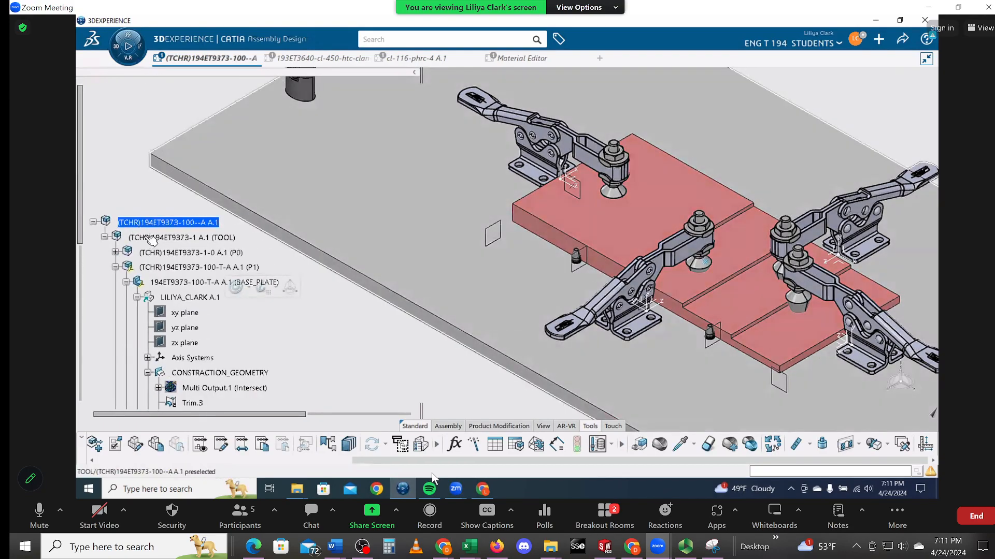
{"action": "scroll", "coordinate": [163, 275], "scroll_direction": "down", "scroll_amount": 3}
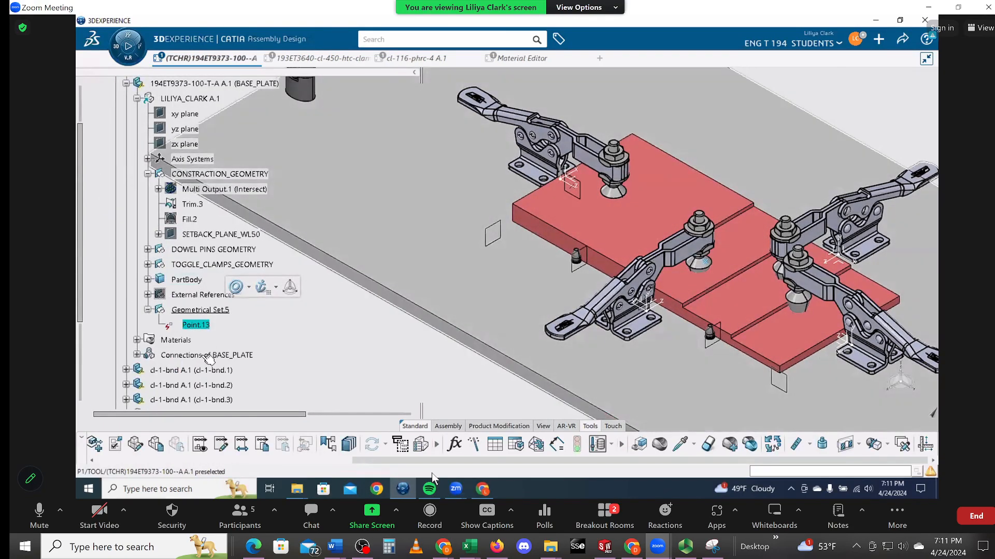
{"action": "scroll", "coordinate": [232, 321], "scroll_direction": "up", "scroll_amount": 3}
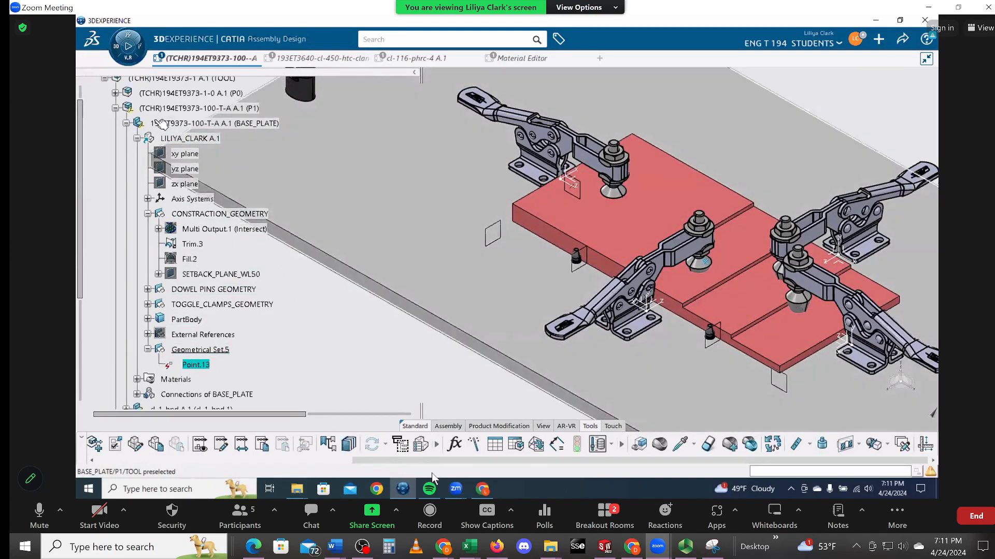
{"action": "left_click", "coordinate": [137, 138]}
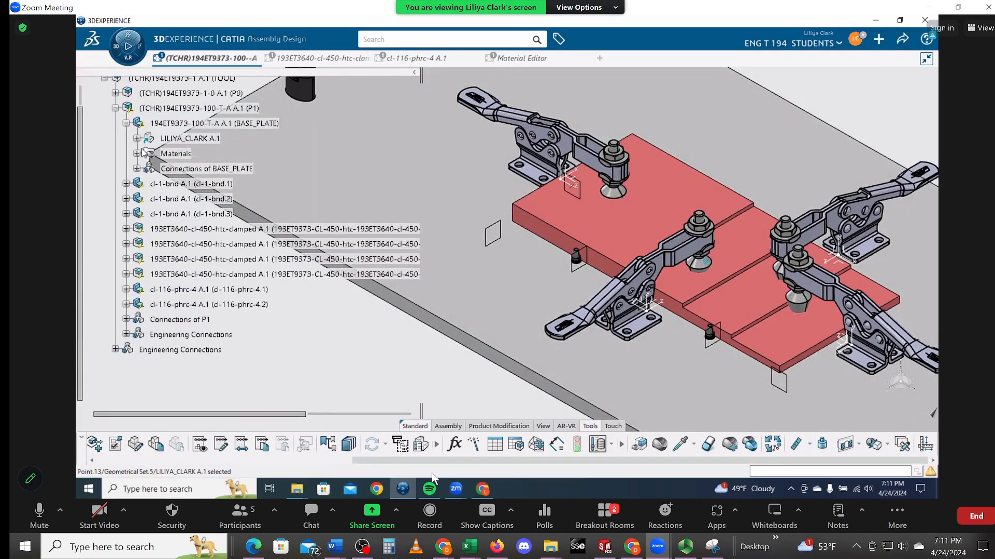
{"action": "left_click", "coordinate": [136, 138]}
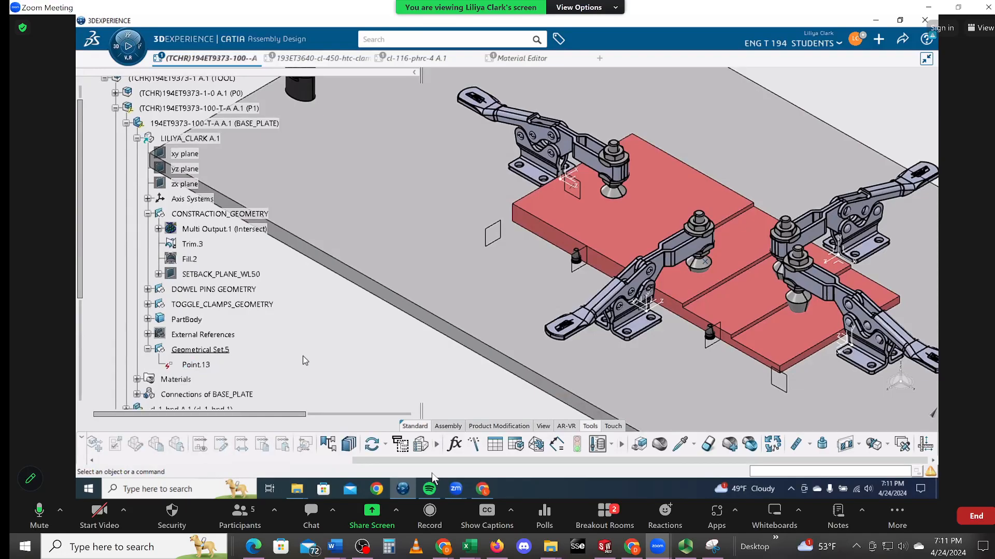
{"action": "left_click", "coordinate": [197, 366]}
{"action": "double_click", "coordinate": [207, 366]}
{"action": "left_click", "coordinate": [199, 368]}
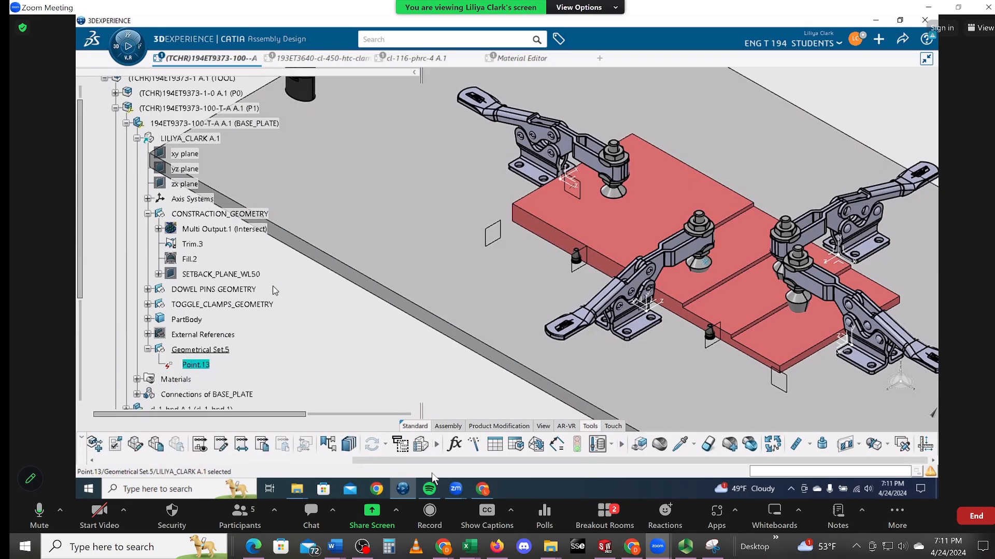
{"action": "left_click", "coordinate": [303, 339]}
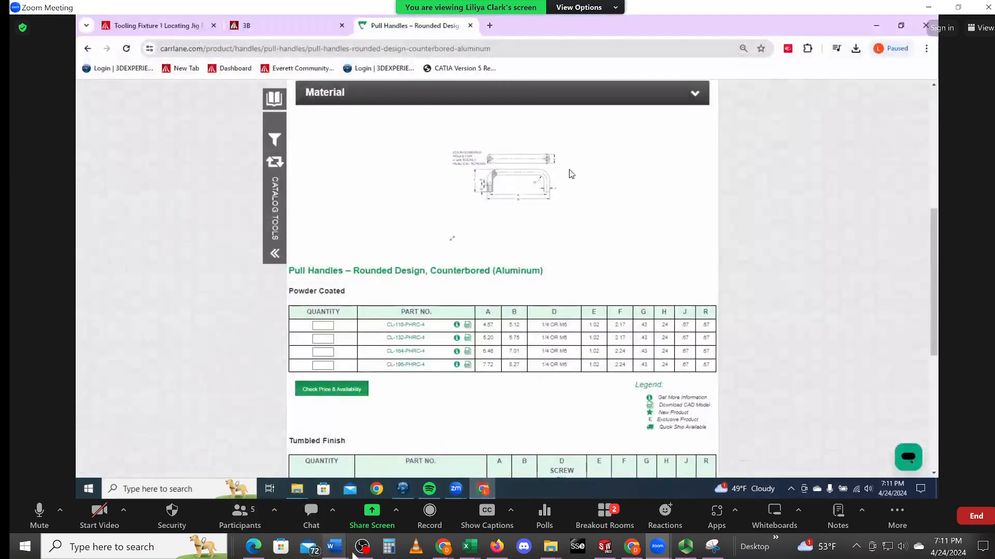
{"action": "left_click", "coordinate": [362, 547]}
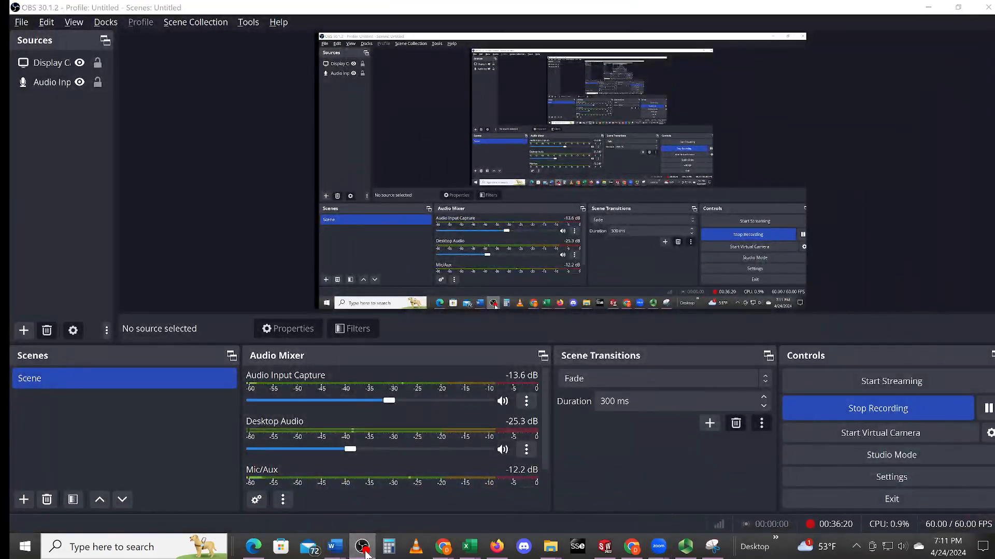